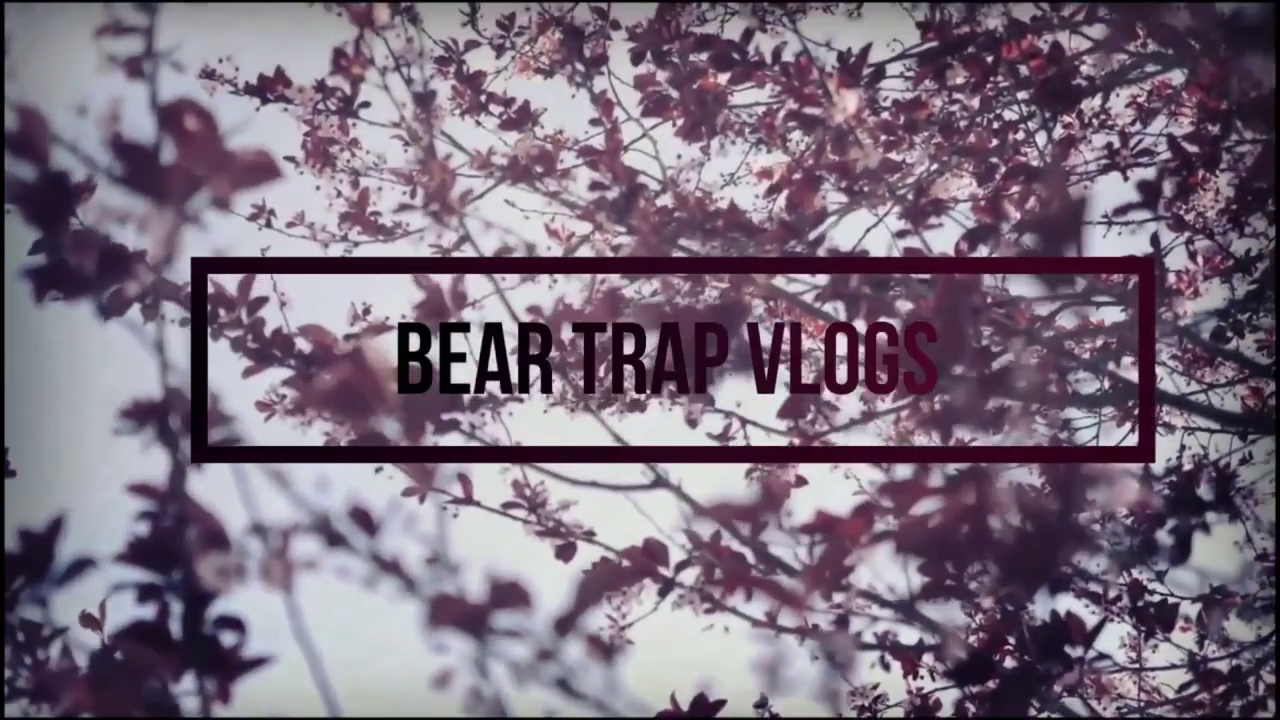
# Step: Pause the intro video, take it out of full screen and close its player
pyautogui.moveTo(1083, 523)
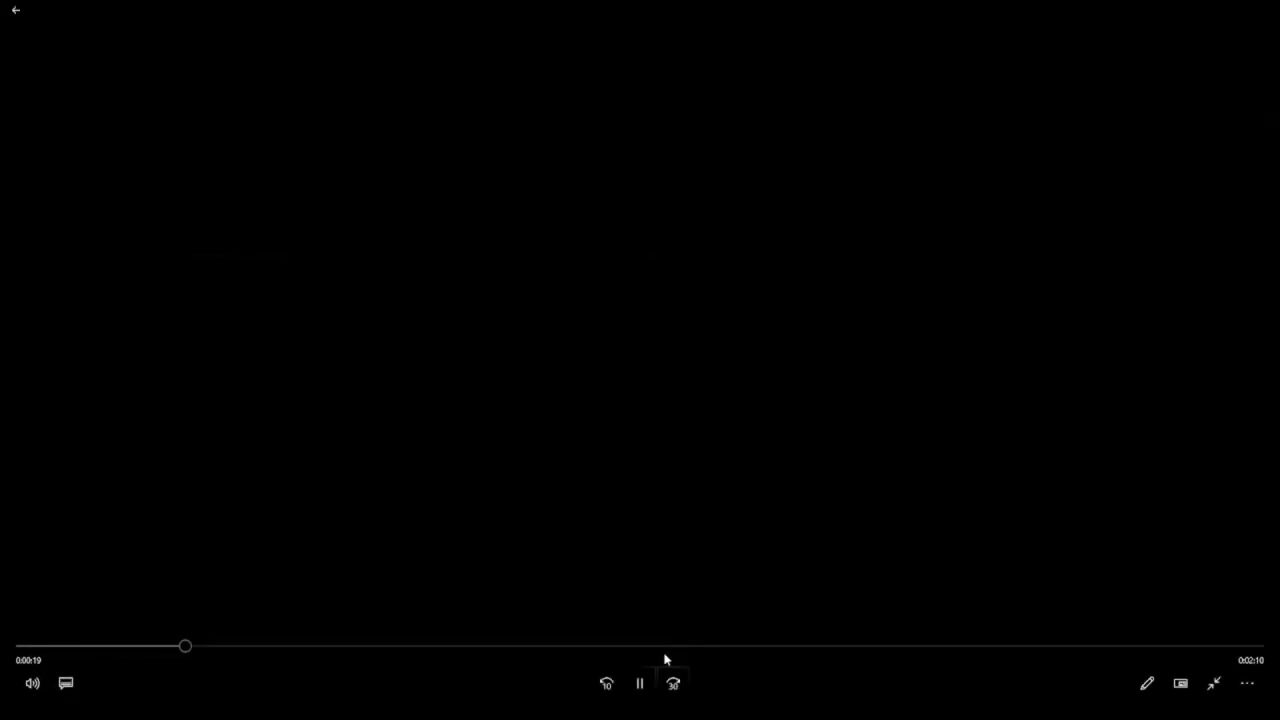
pyautogui.click(636, 684)
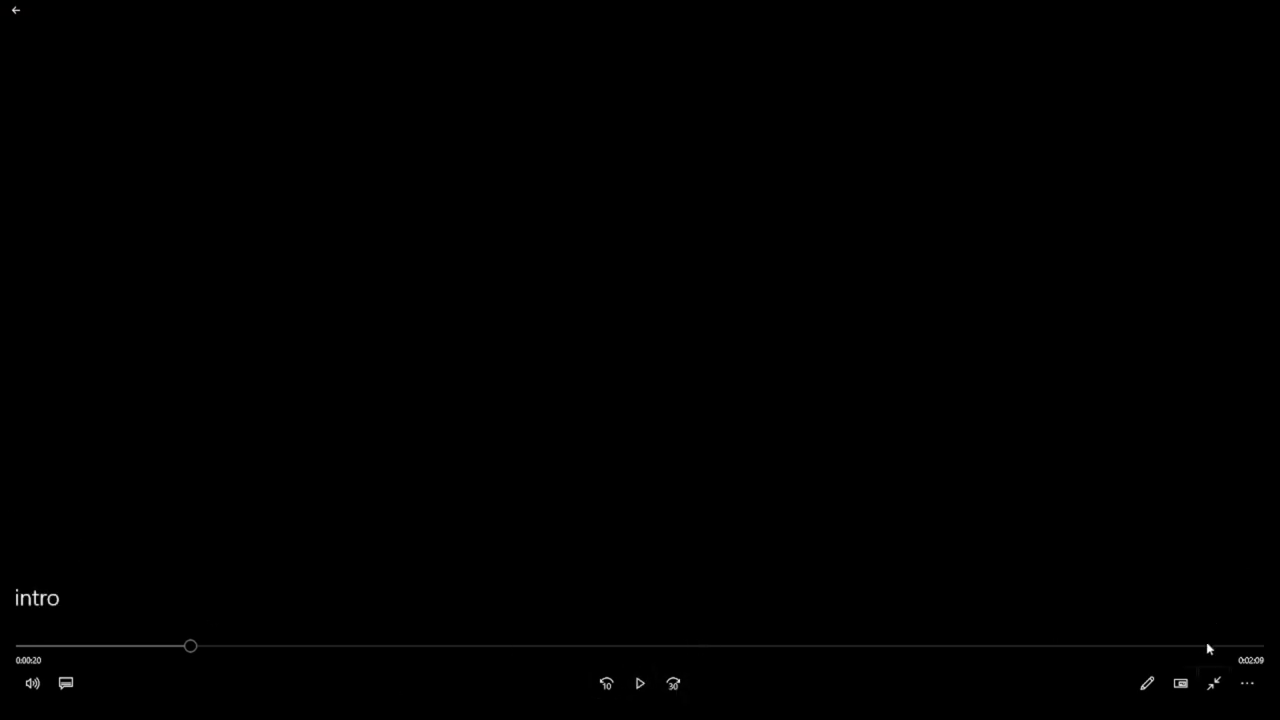
pyautogui.click(1214, 683)
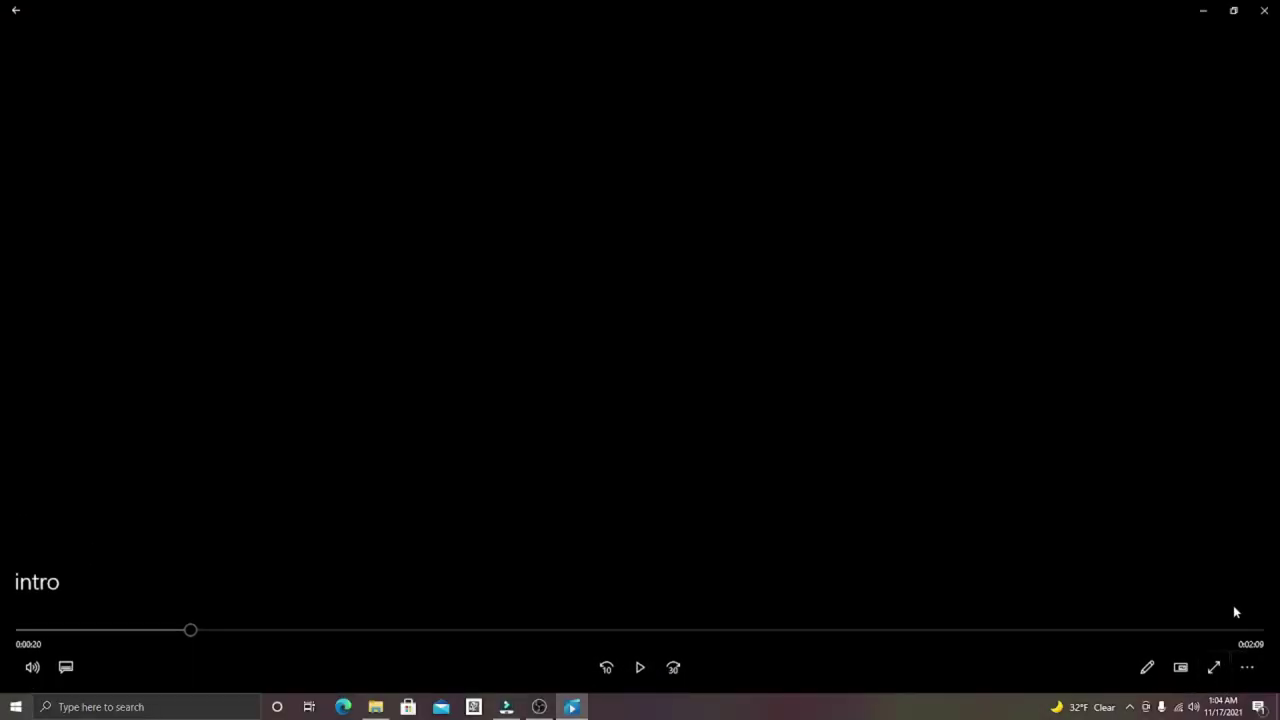
pyautogui.click(1256, 12)
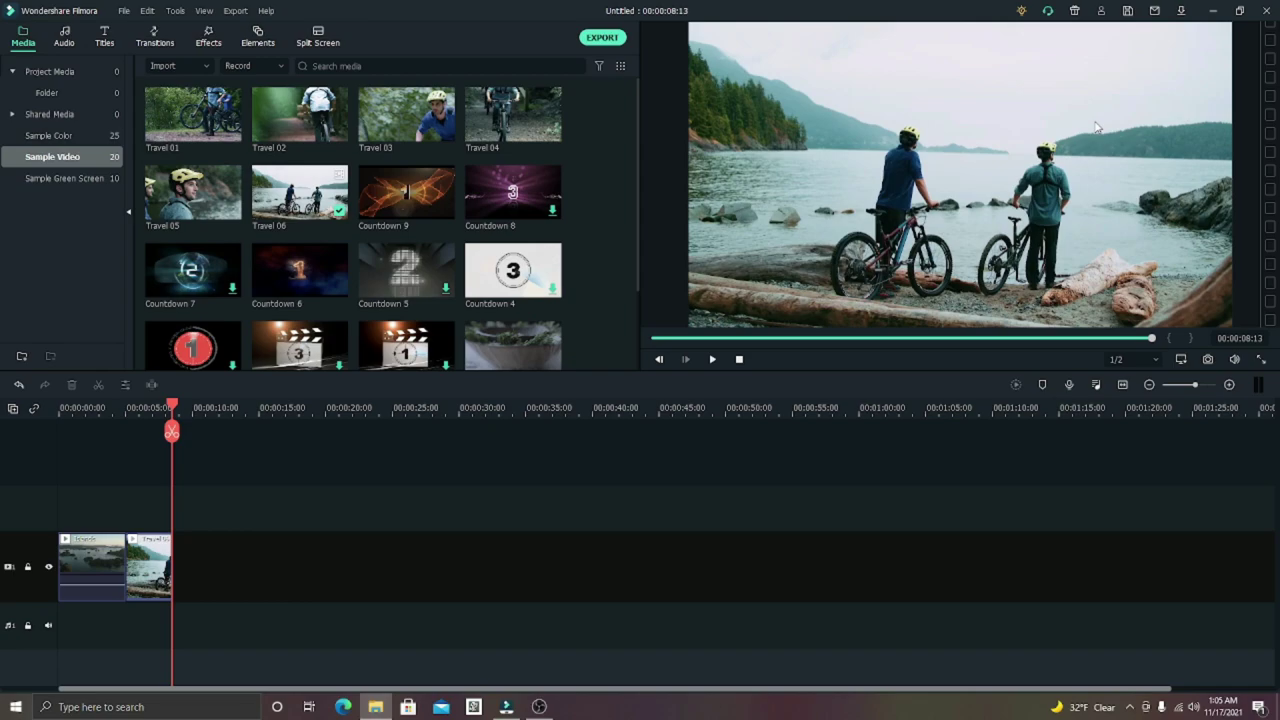
# Step: Bring the playhead back to the very start of the timeline
pyautogui.hotkey('shift', 'Left')
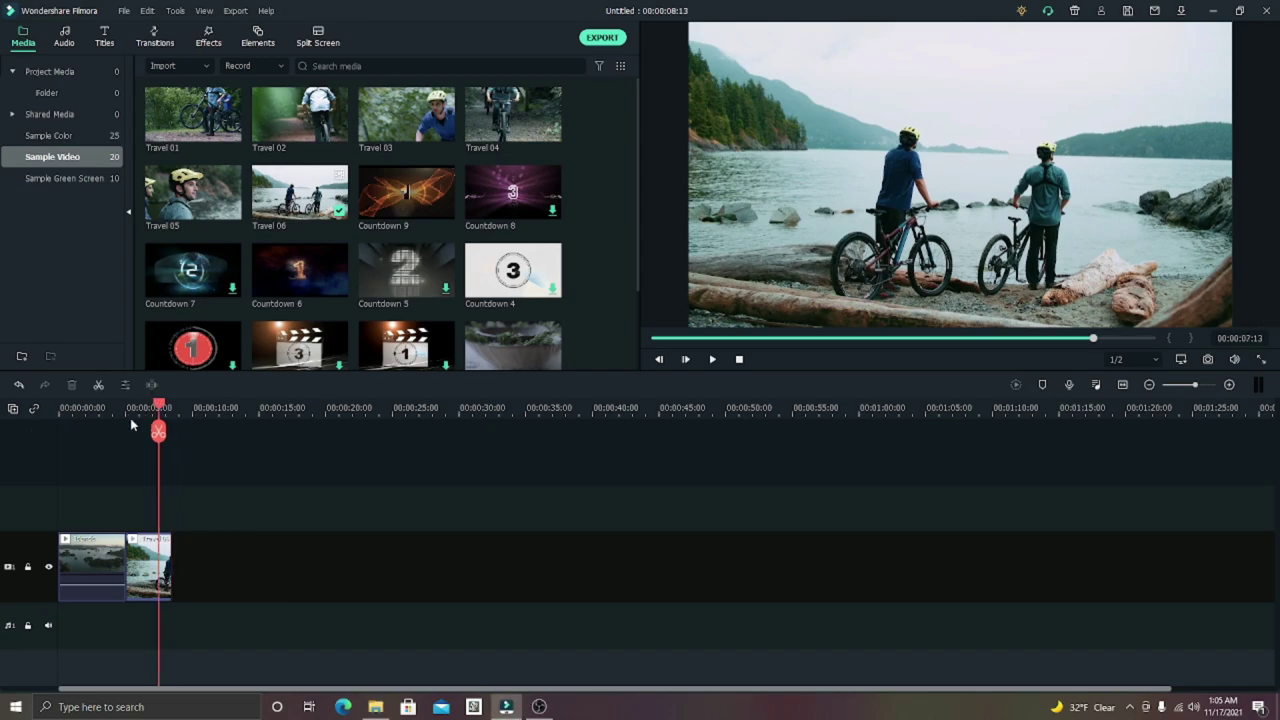
pyautogui.hotkey('shift', 'Left')
pyautogui.hotkey('shift', 'Left')
pyautogui.hotkey('shift', 'Left')
pyautogui.hotkey('shift', 'Left')
pyautogui.hotkey('shift', 'Left')
pyautogui.hotkey('shift', 'Left')
pyautogui.hotkey('shift', 'Left')
pyautogui.hotkey('shift', 'Left')
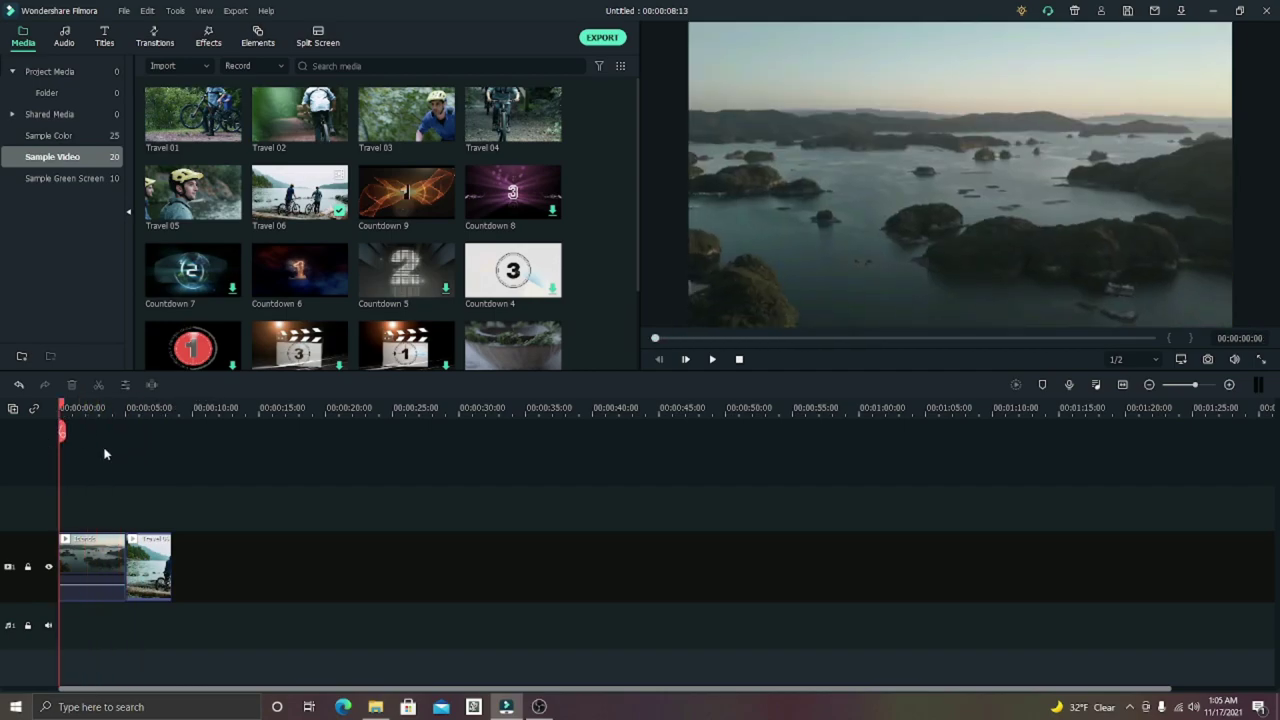
pyautogui.moveTo(655, 338); pyautogui.dragTo(665, 338)
pyautogui.click(658, 357)
pyautogui.moveTo(63, 408)
pyautogui.mouseDown()
pyautogui.moveTo(77, 410)
pyautogui.moveTo(61, 409)
pyautogui.mouseUp()
# Step: Audition the downloaded music tracks and place Living Pulse - Midnight Train on the audio track at the timeline start
pyautogui.click(63, 38)
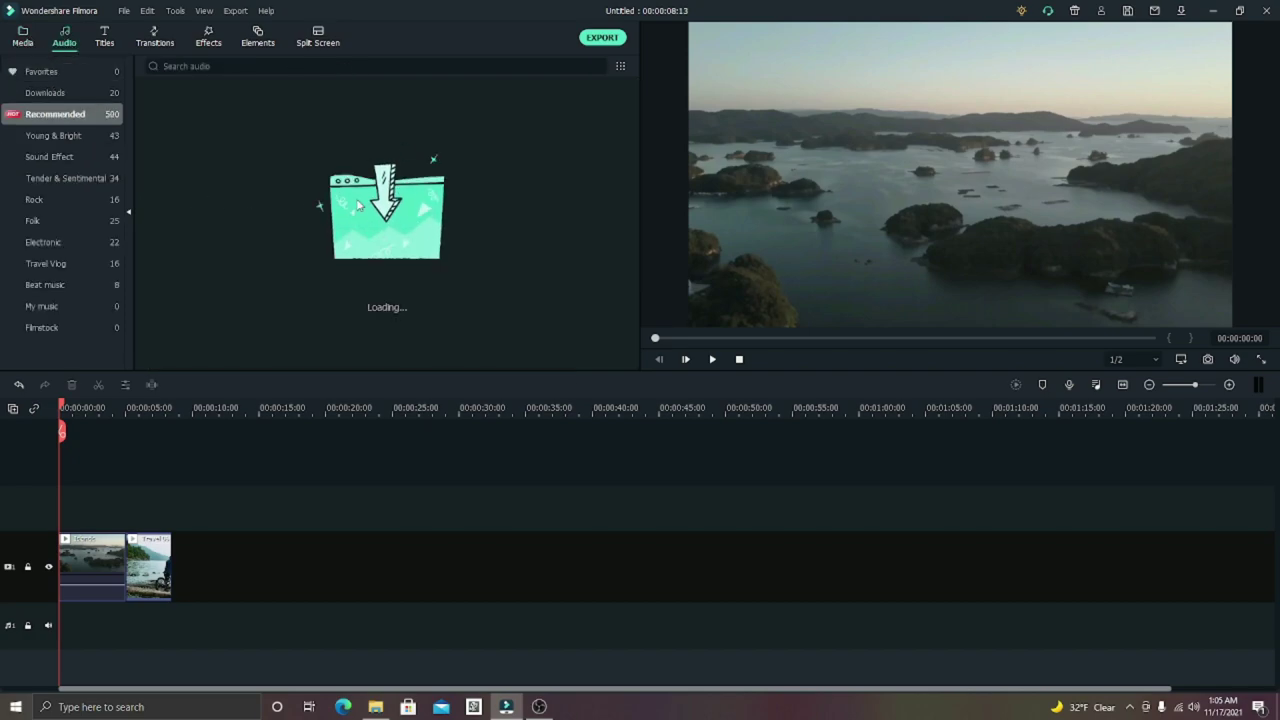
pyautogui.click(80, 74)
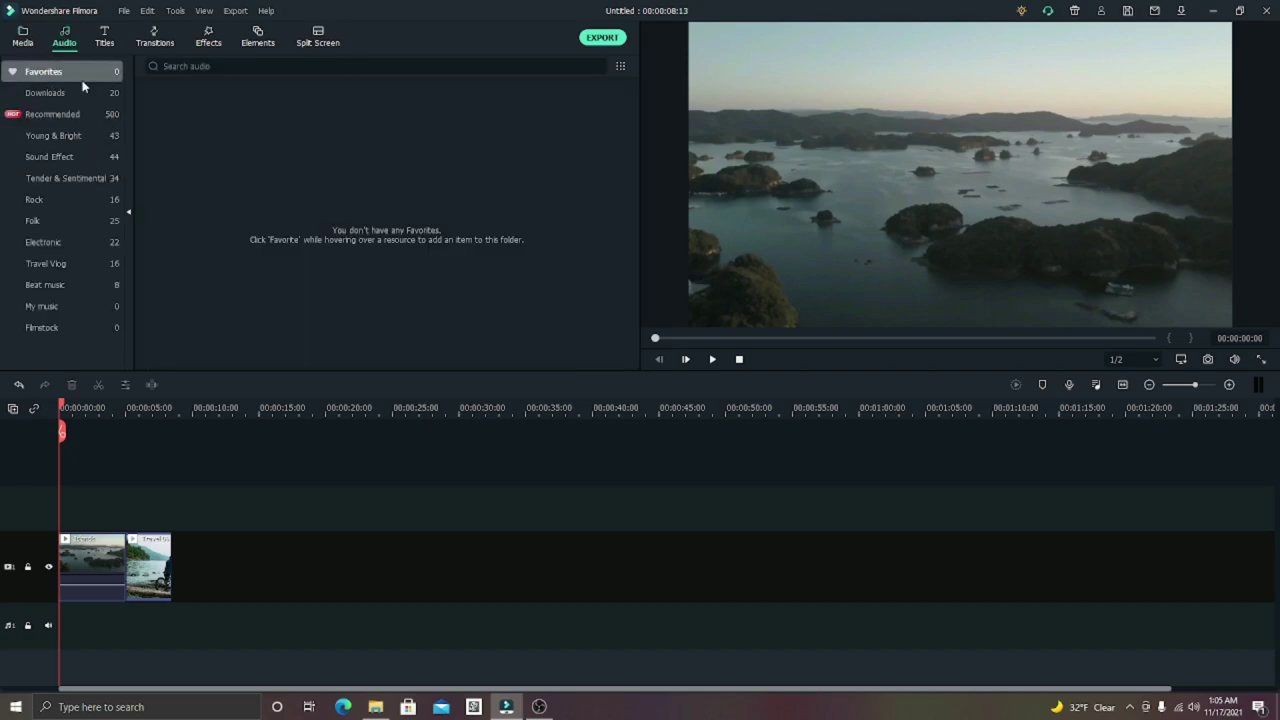
pyautogui.click(83, 90)
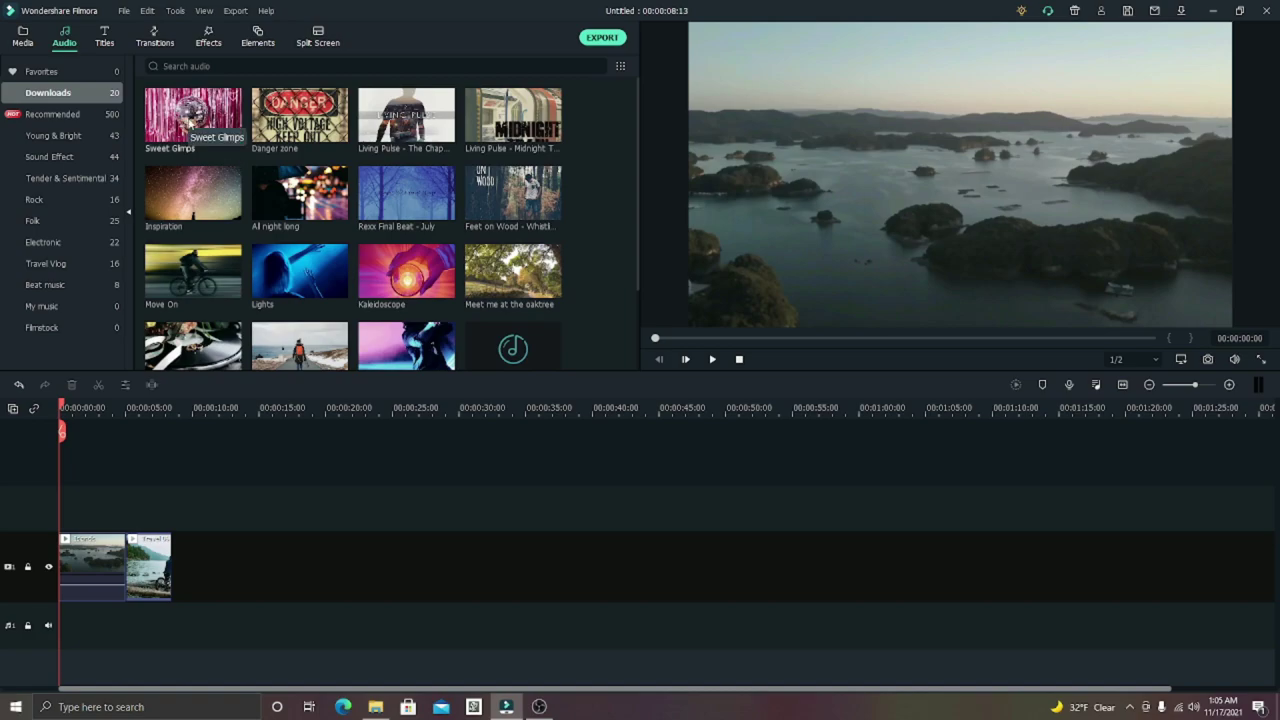
pyautogui.click(189, 119)
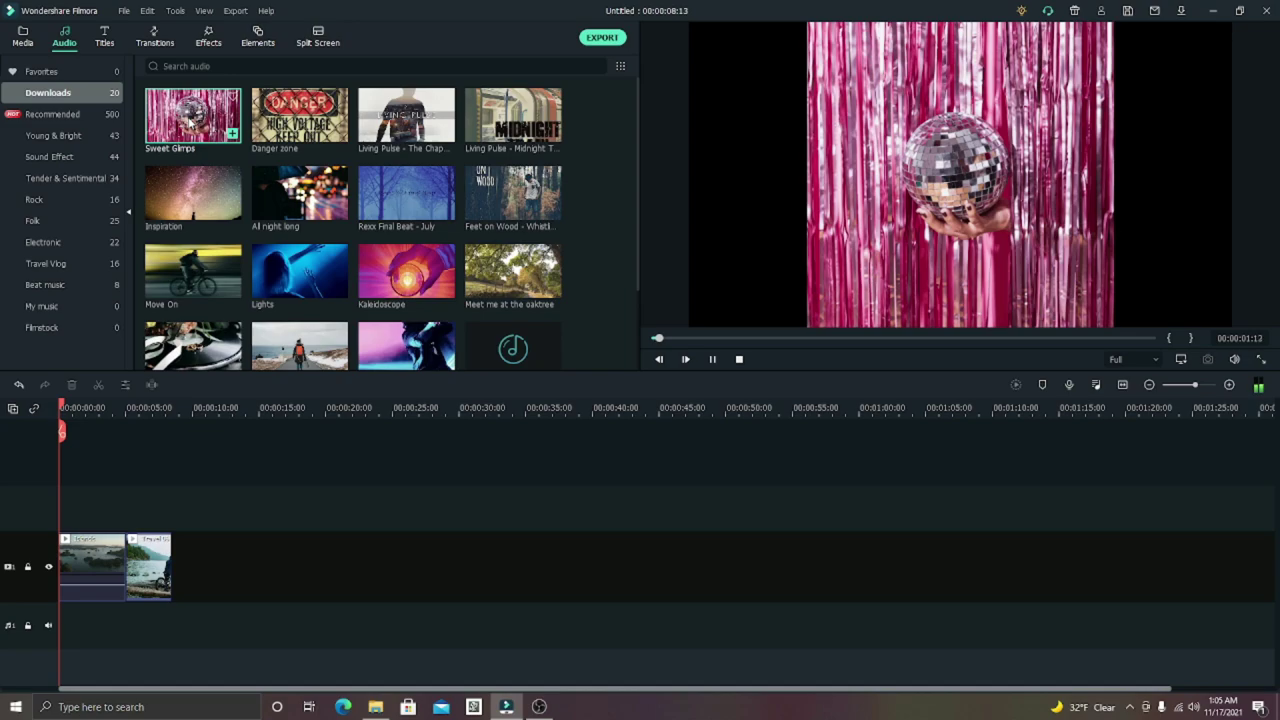
pyautogui.click(307, 120)
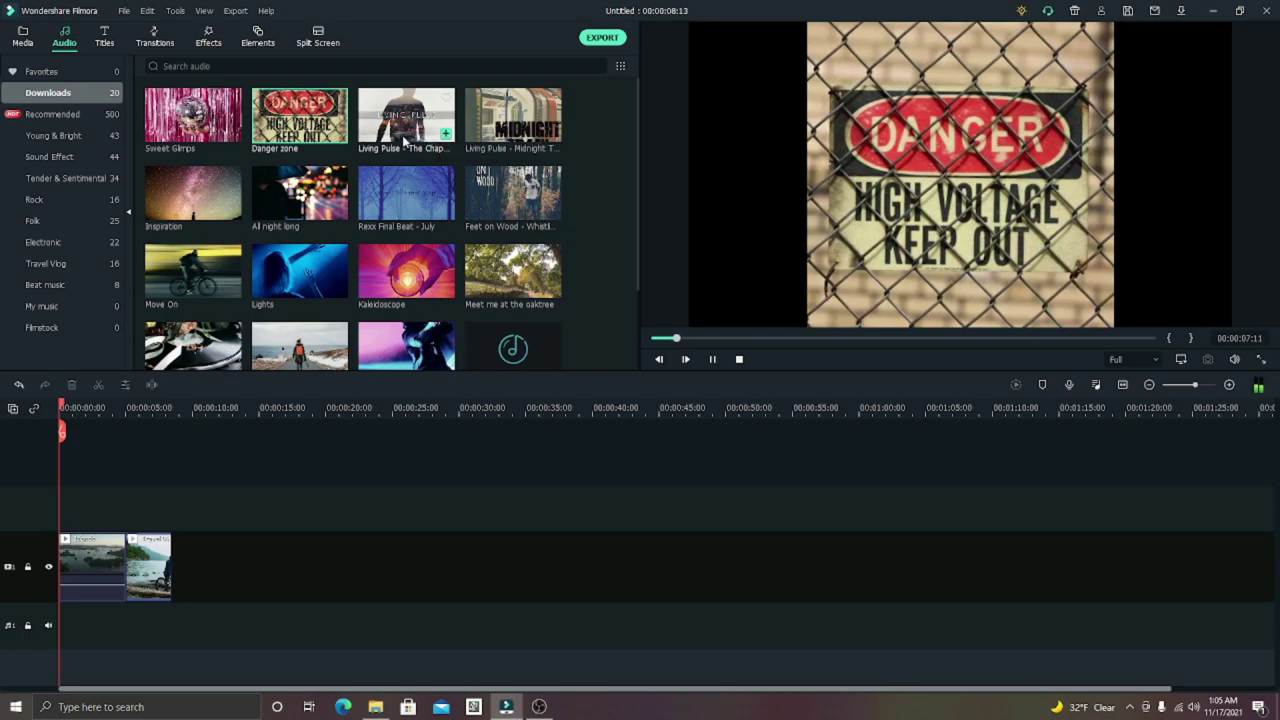
pyautogui.click(405, 143)
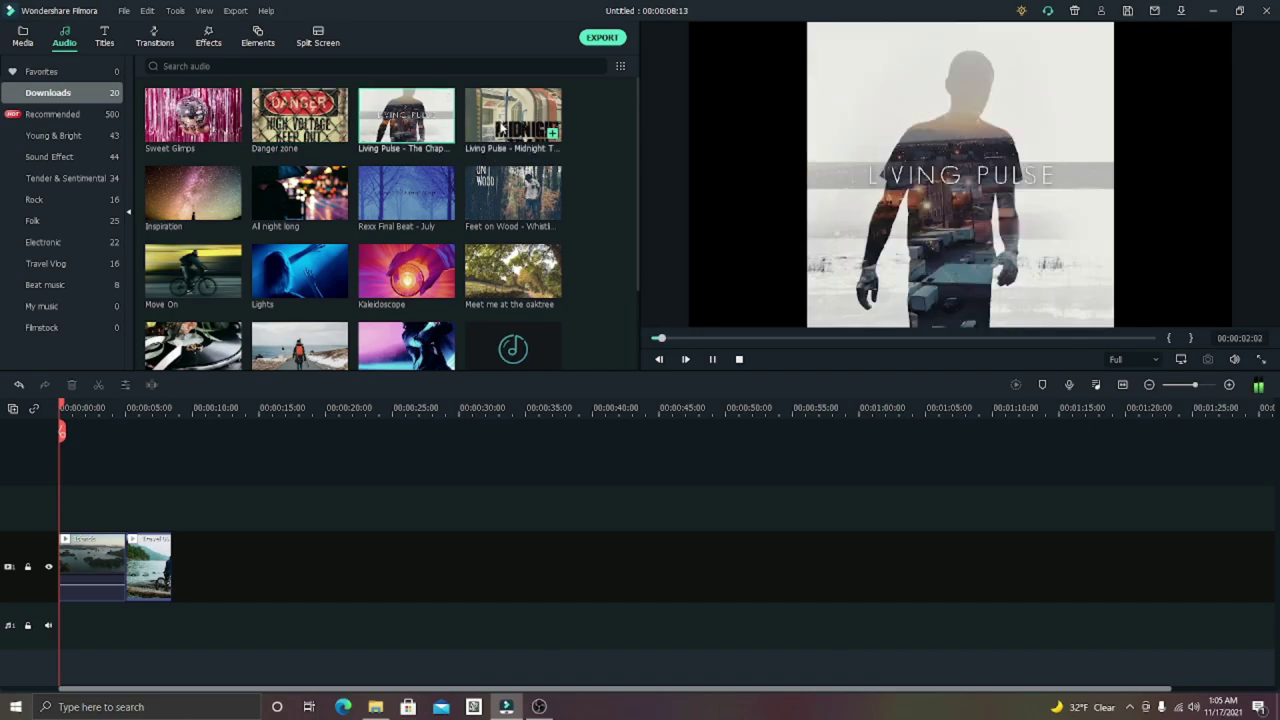
pyautogui.click(512, 118)
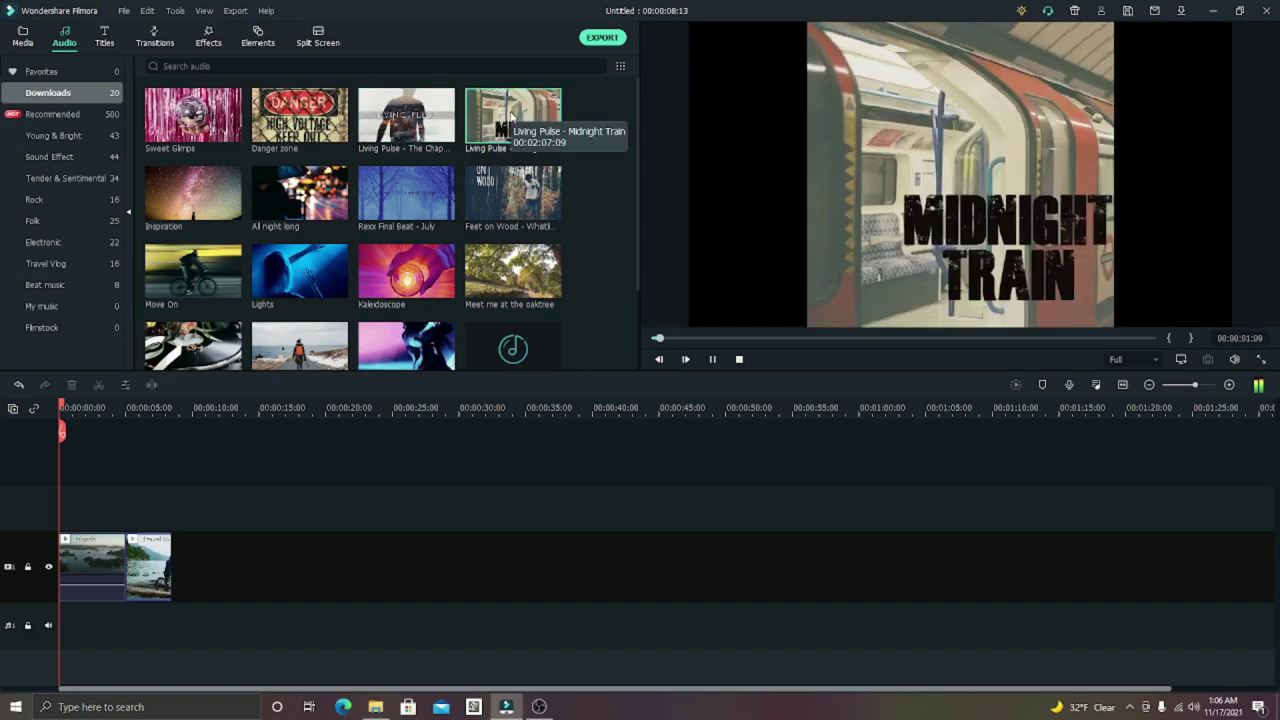
pyautogui.moveTo(497, 138); pyautogui.dragTo(75, 625)
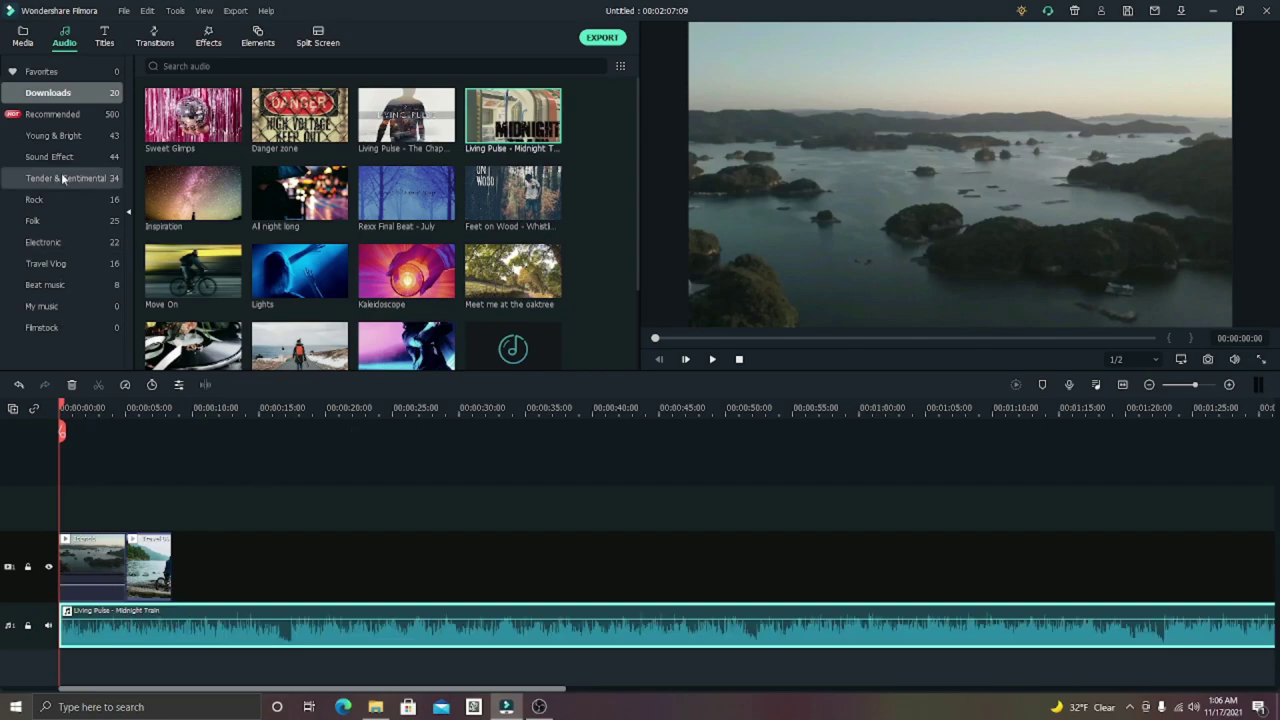
# Step: Return to the sample videos, play the two clips with the music, and reset the playhead to the start
pyautogui.click(23, 37)
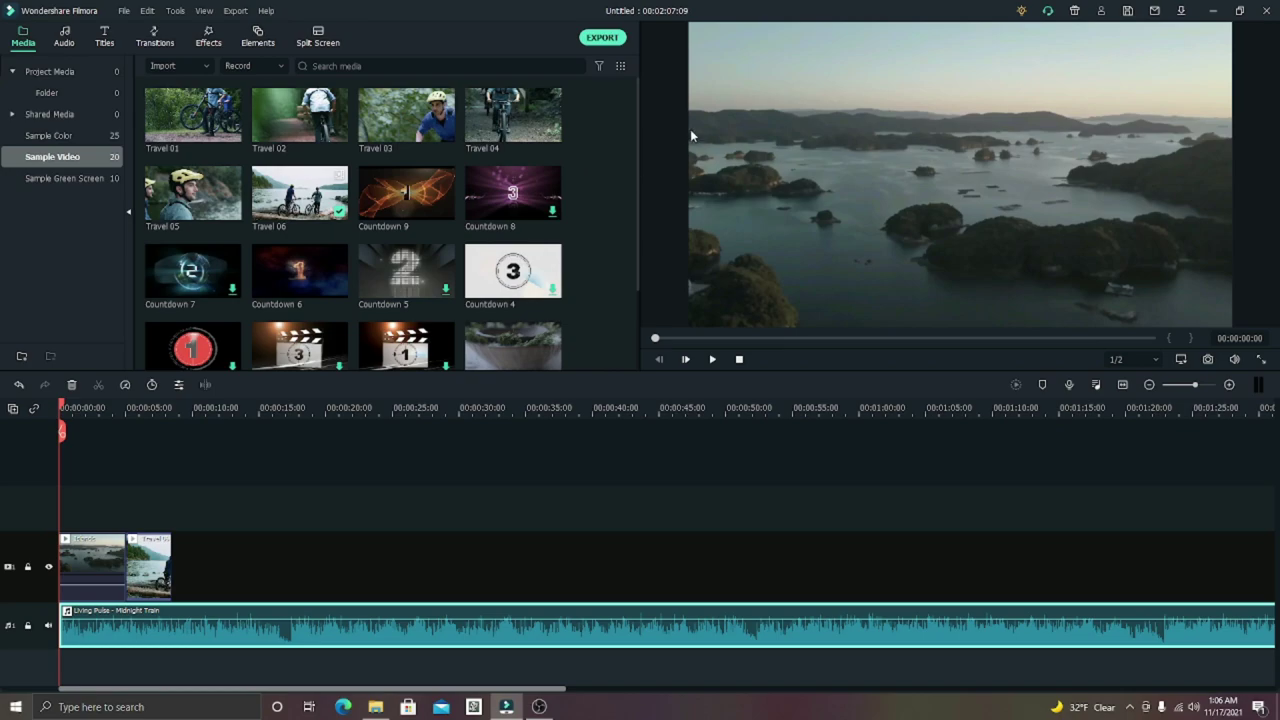
pyautogui.click(711, 360)
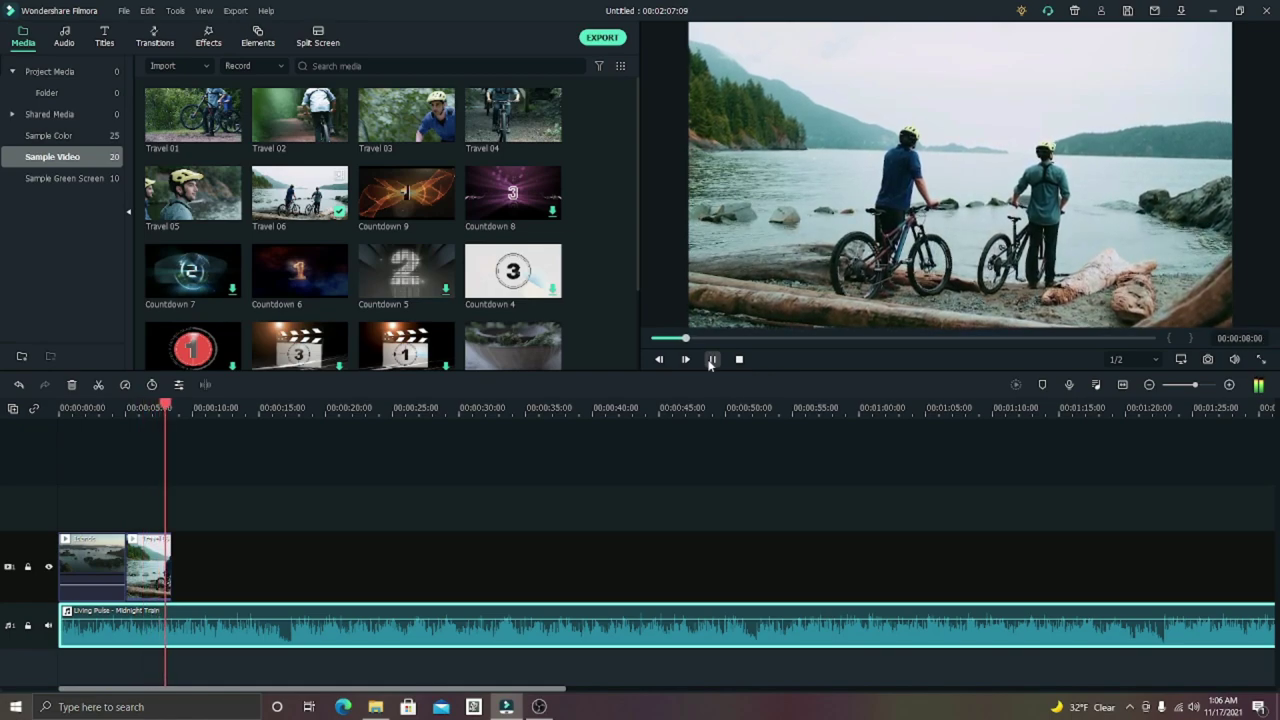
pyautogui.click(711, 360)
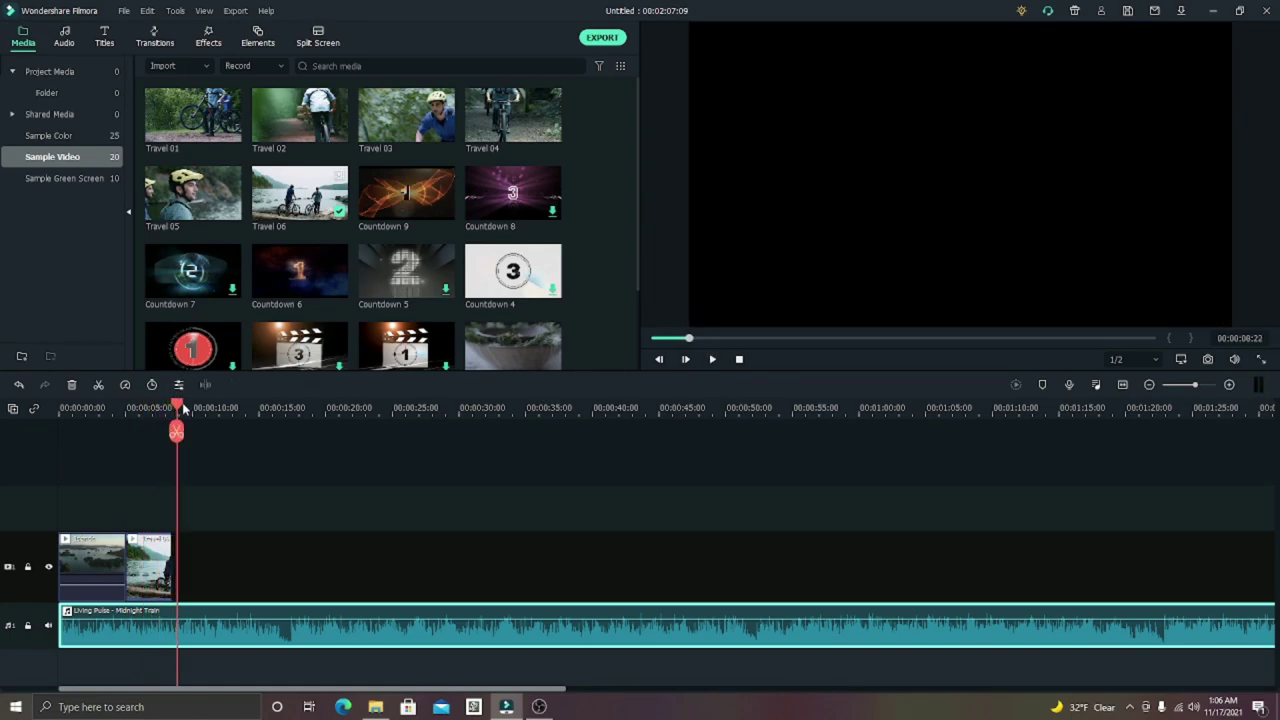
pyautogui.moveTo(180, 404); pyautogui.dragTo(10, 424)
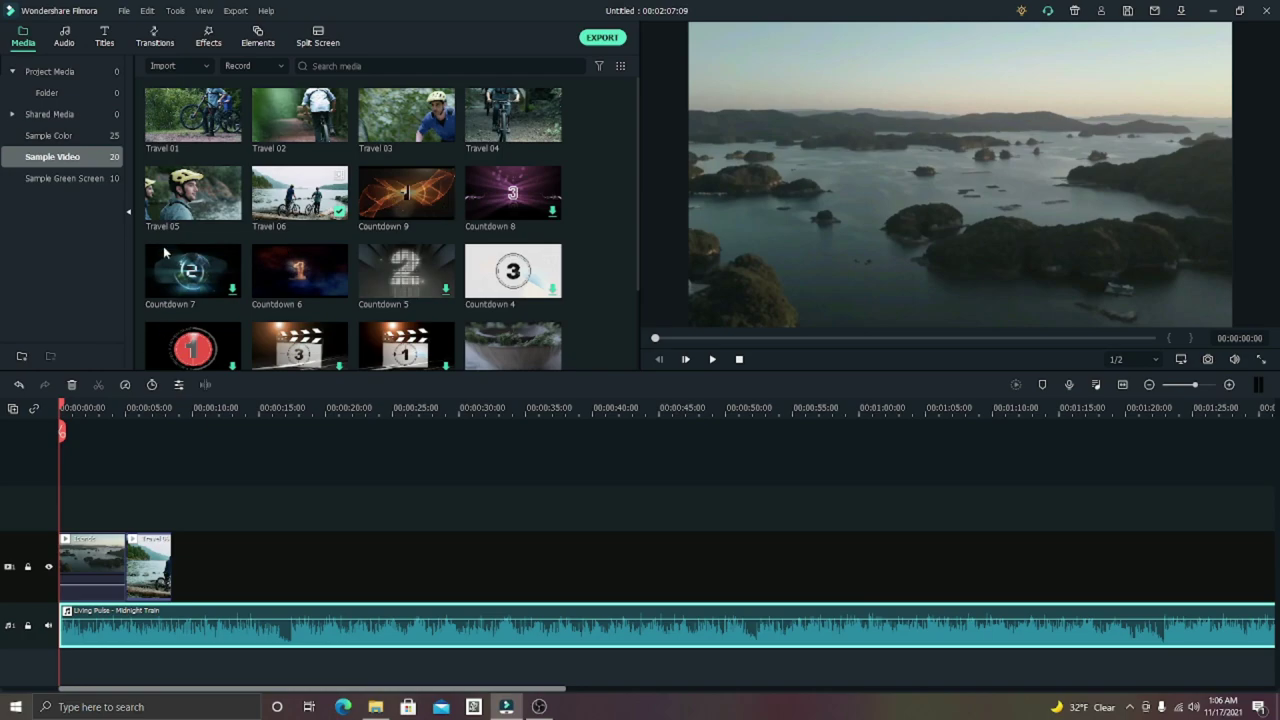
# Step: Append the Travel 05 and Beach sample clips after Travel 06 on the video track, playing the sequence in between
pyautogui.moveTo(195, 195); pyautogui.dragTo(179, 567)
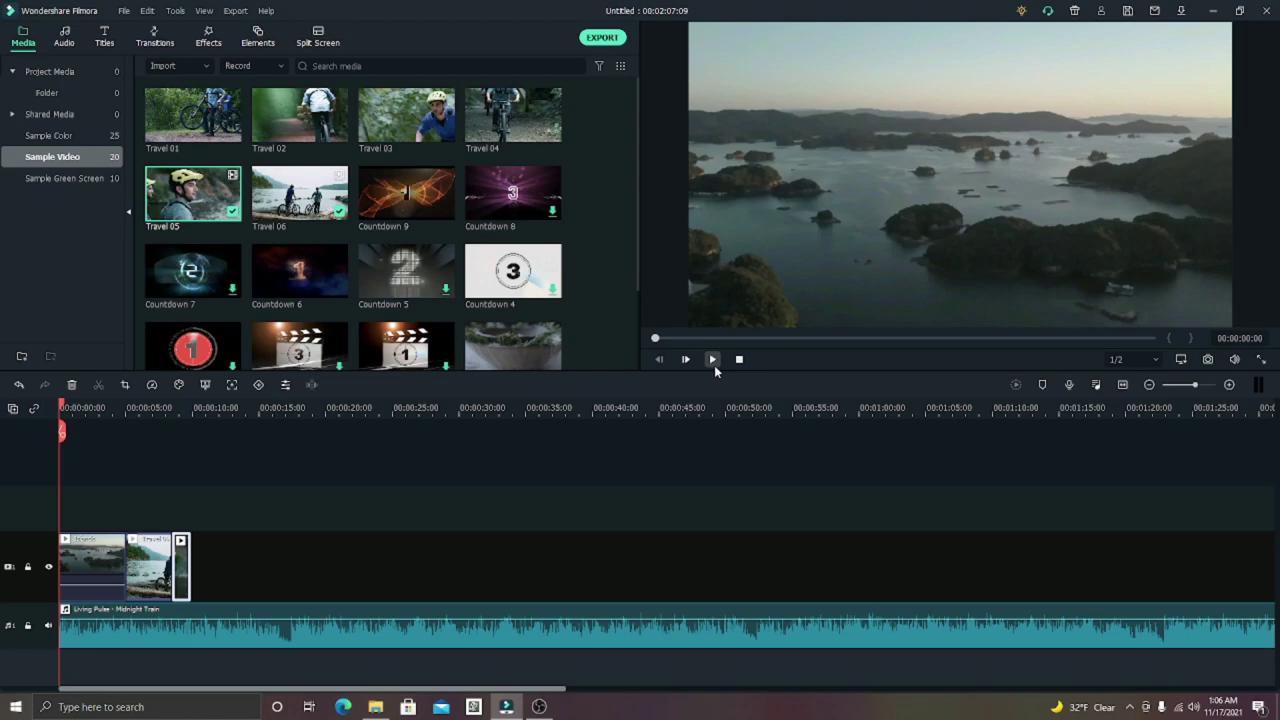
pyautogui.click(712, 359)
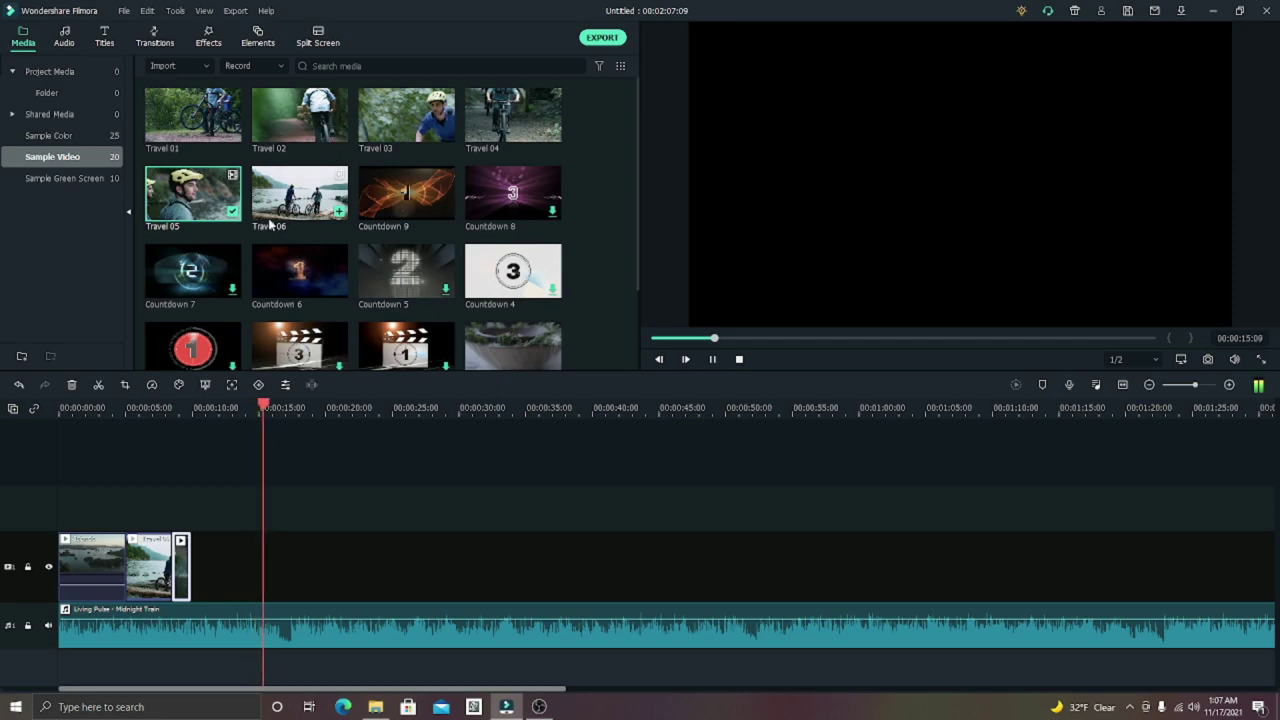
pyautogui.scroll(-2, 269, 224)
pyautogui.moveTo(513, 320); pyautogui.dragTo(195, 579)
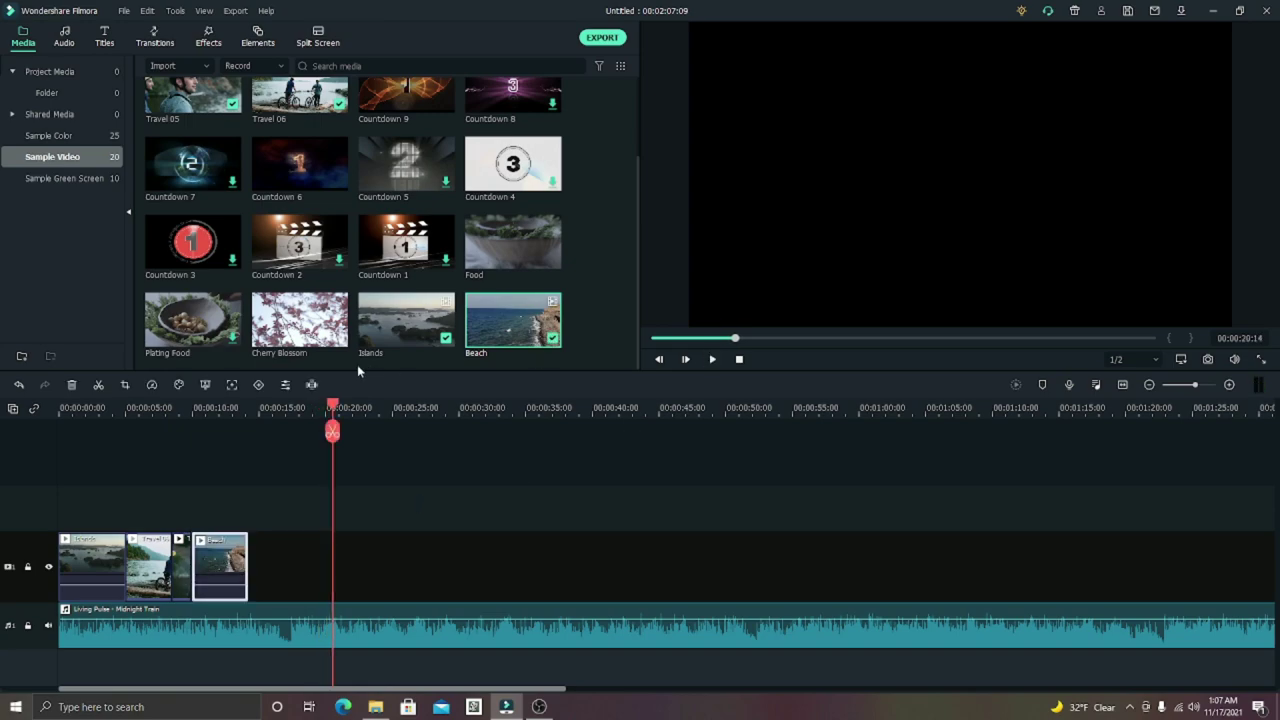
# Step: Replay the sequence from the start and place Travel 01 at about 18 seconds, leaving a gap after the Beach clip
pyautogui.moveTo(332, 430); pyautogui.dragTo(60, 462)
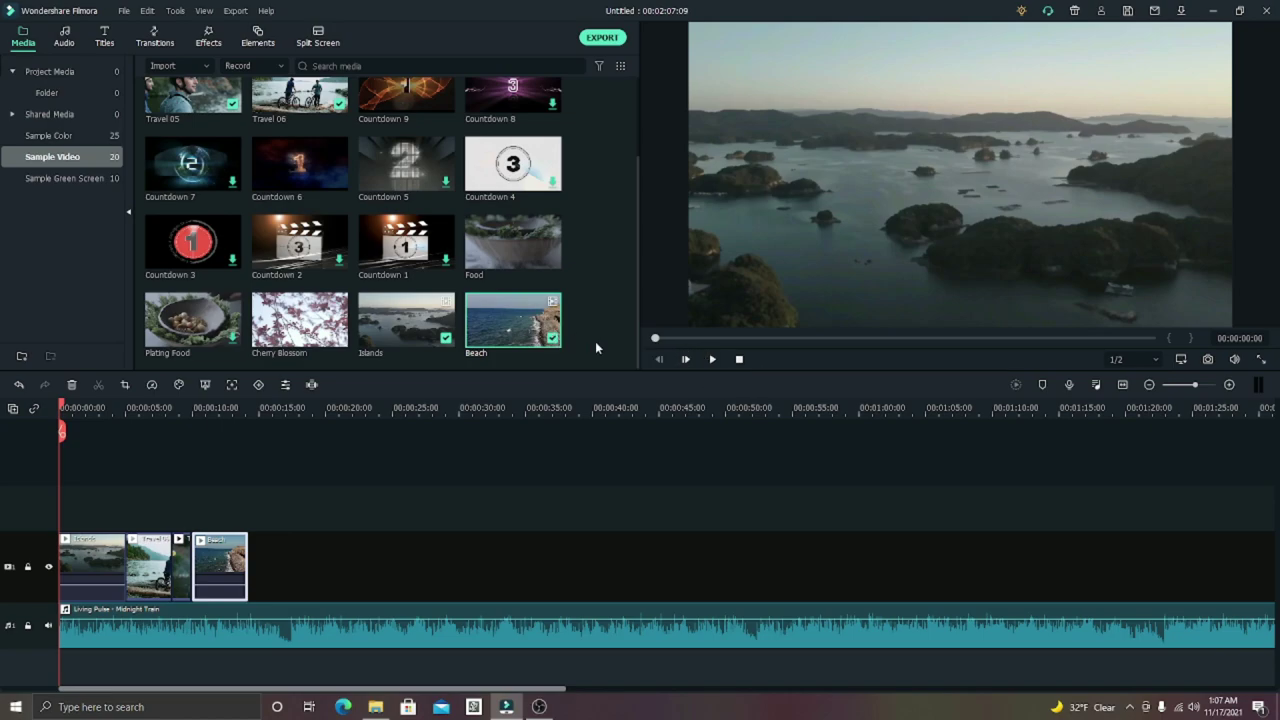
pyautogui.click(712, 359)
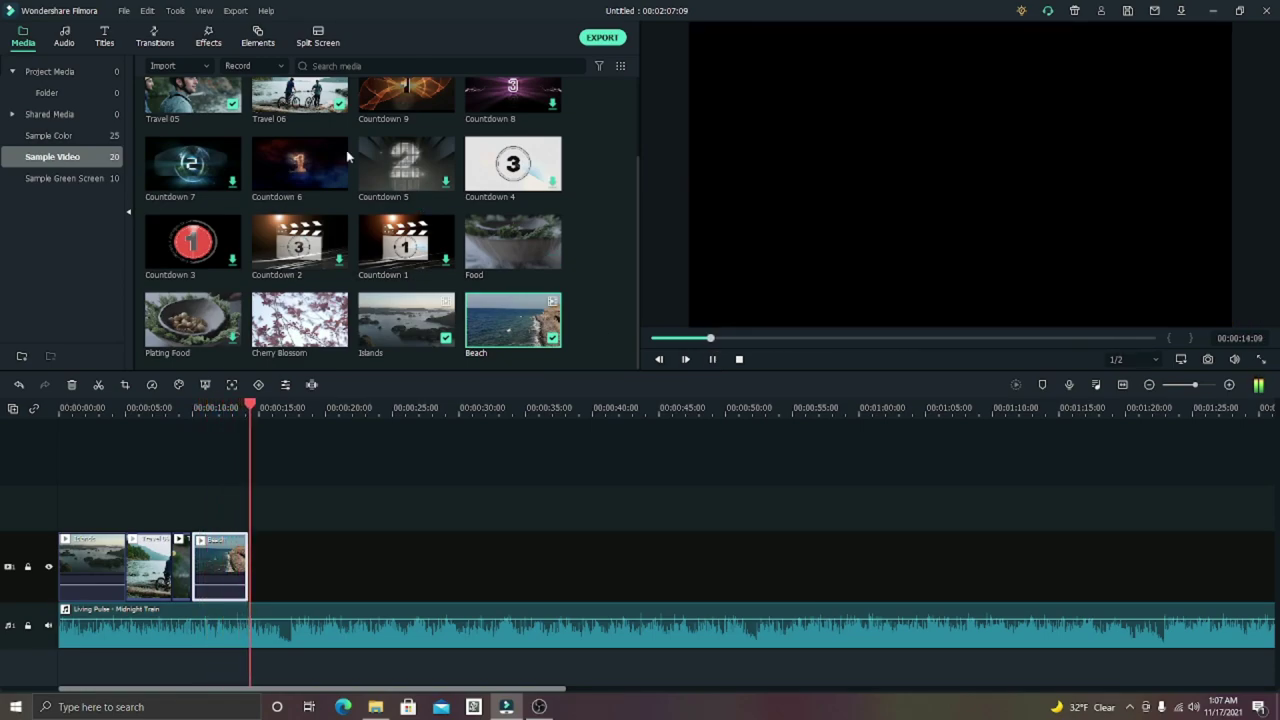
pyautogui.scroll(2, 420, 140)
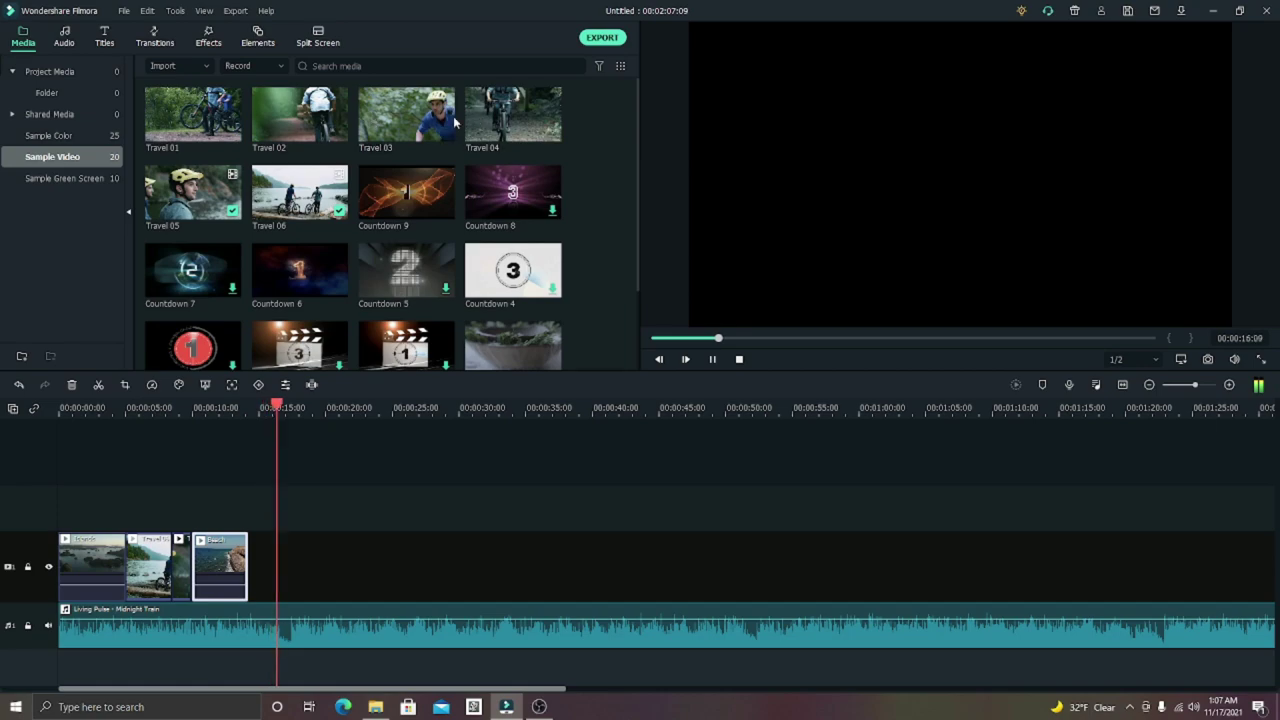
pyautogui.moveTo(192, 114); pyautogui.dragTo(300, 570)
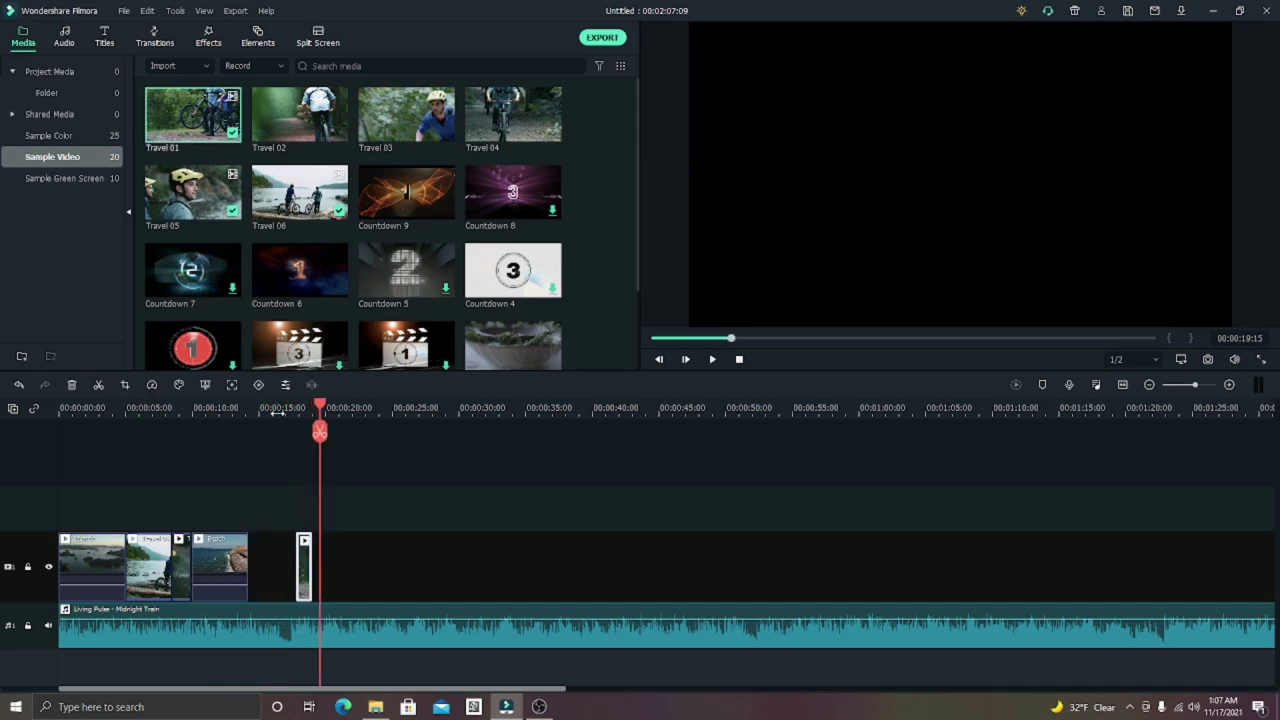
# Step: Shift the Travel 01 clip slightly earlier, to about 17 seconds, and play the sequence from the start to check its timing
pyautogui.scroll(-5, 263, 522)
pyautogui.scroll(5, 263, 522)
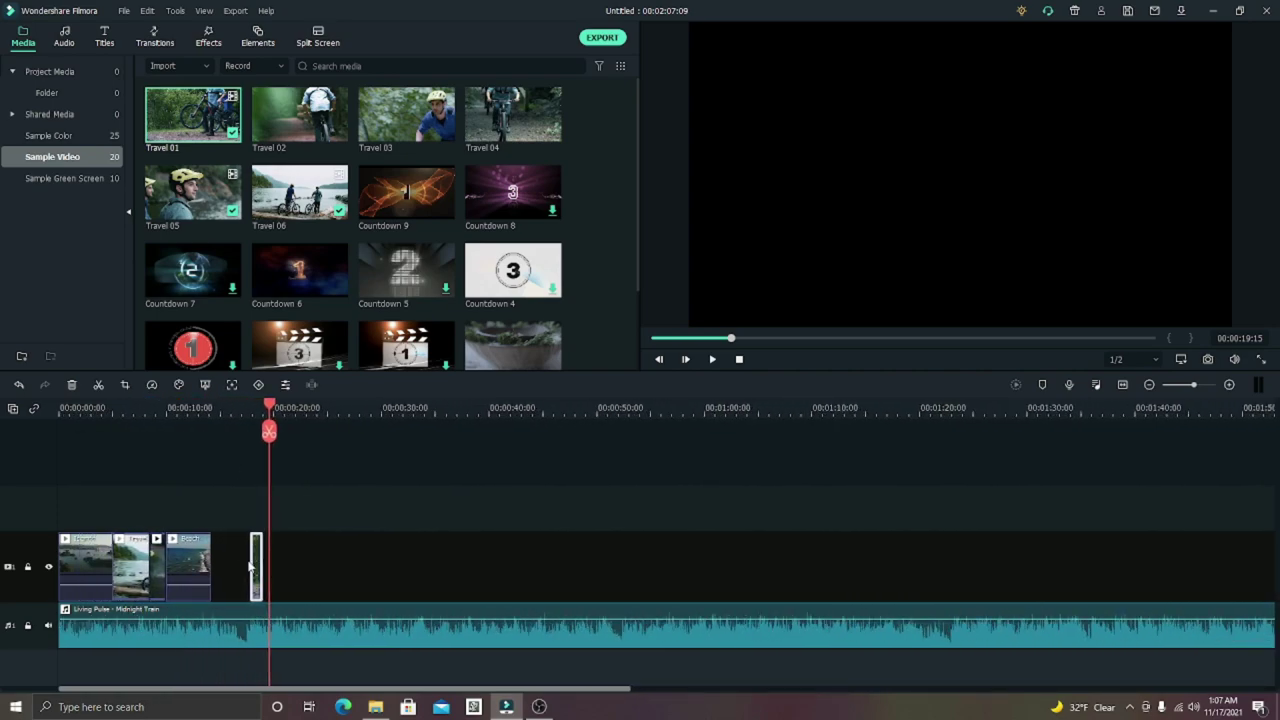
pyautogui.moveTo(249, 565); pyautogui.dragTo(251, 566)
pyautogui.press('Home')
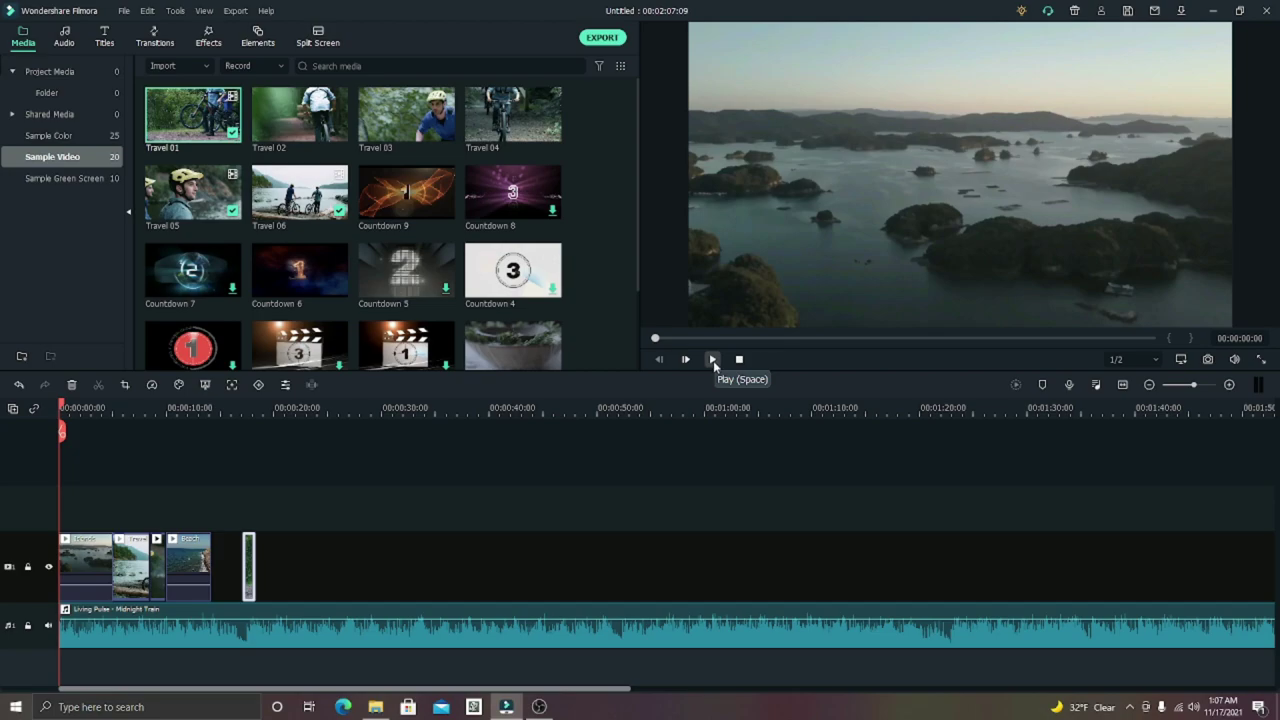
pyautogui.click(713, 360)
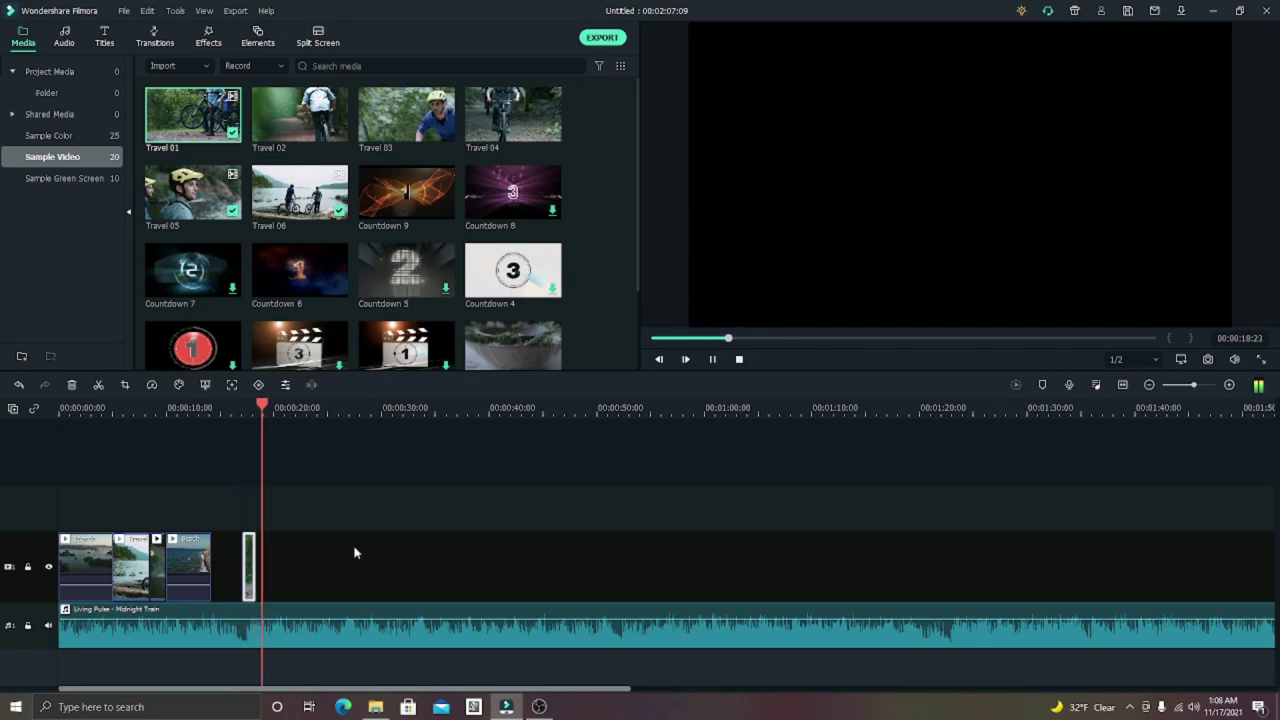
pyautogui.click(714, 359)
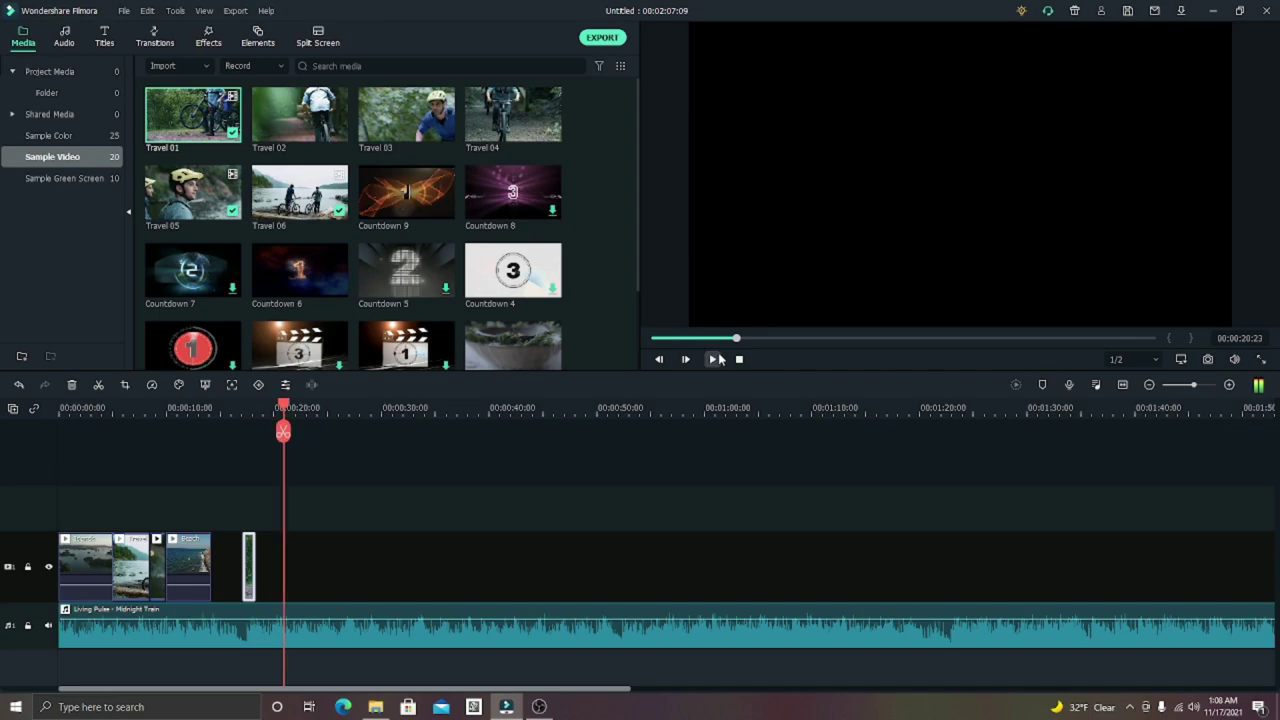
# Step: Replay the music just past Travel 01 to set the playhead at 20 seconds, and place the Travel 02 clip there
pyautogui.moveTo(283, 405); pyautogui.dragTo(273, 405)
pyautogui.click(713, 359)
pyautogui.click(279, 418)
pyautogui.moveTo(277, 413); pyautogui.dragTo(270, 413)
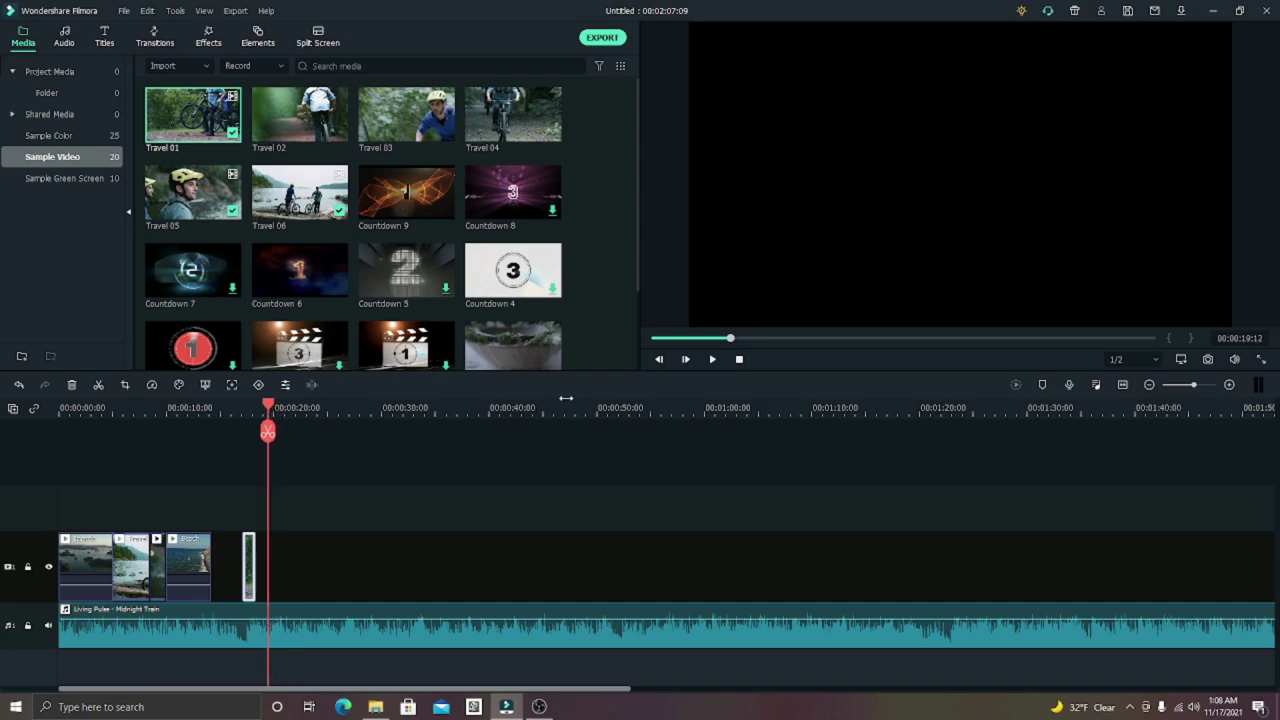
pyautogui.click(713, 360)
pyautogui.click(713, 360)
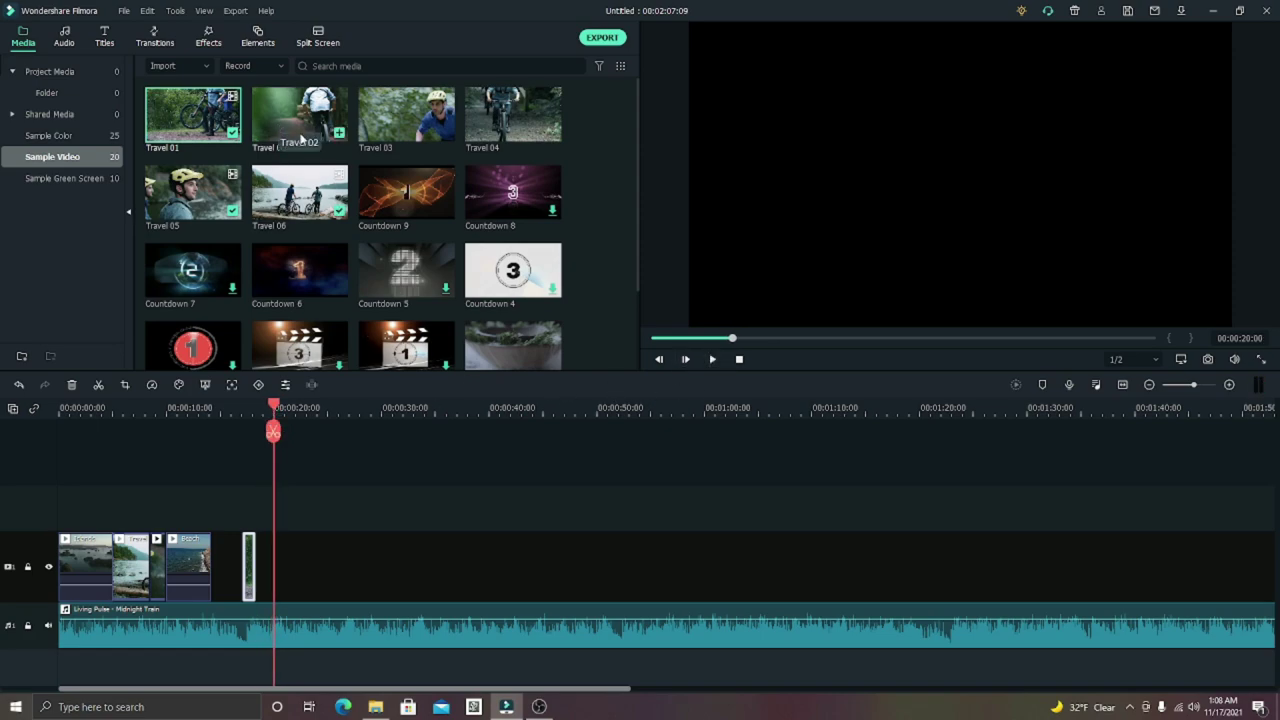
pyautogui.moveTo(318, 113); pyautogui.dragTo(273, 556)
# Step: Play the sequence from the start and shift the Travel 02 clip slightly earlier, to about 19 seconds
pyautogui.moveTo(270, 410); pyautogui.dragTo(62, 428)
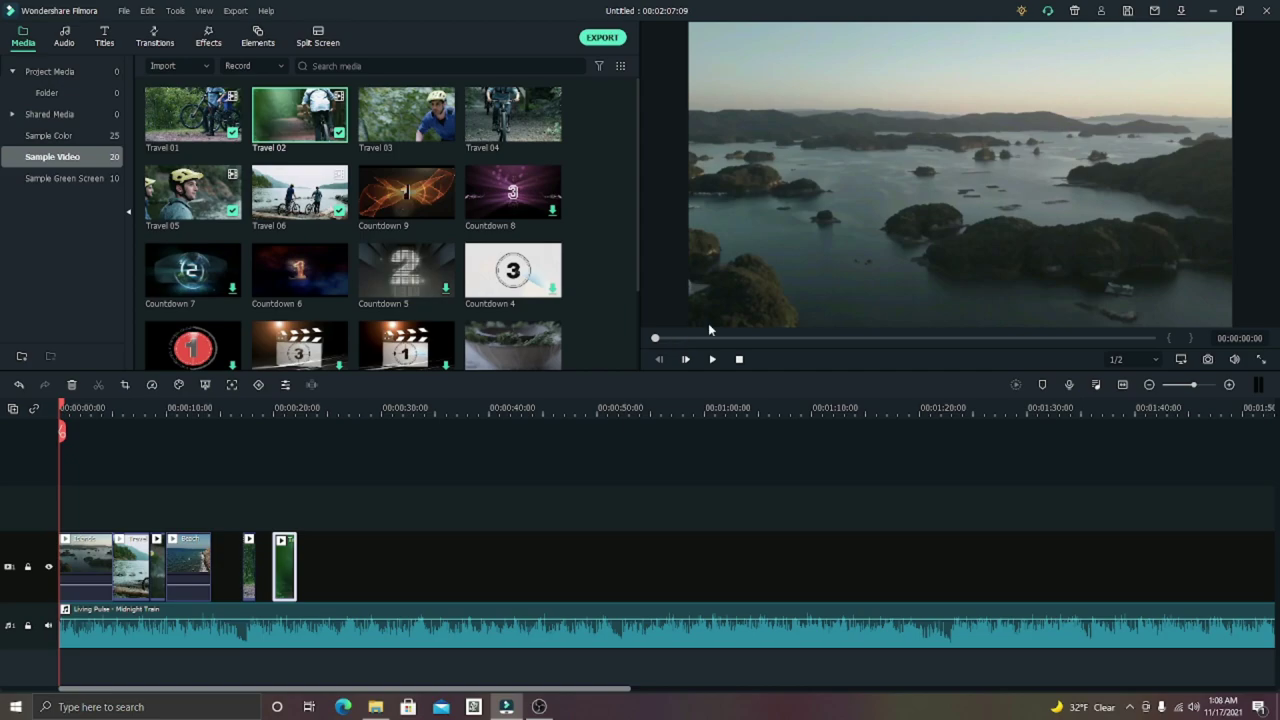
pyautogui.click(712, 359)
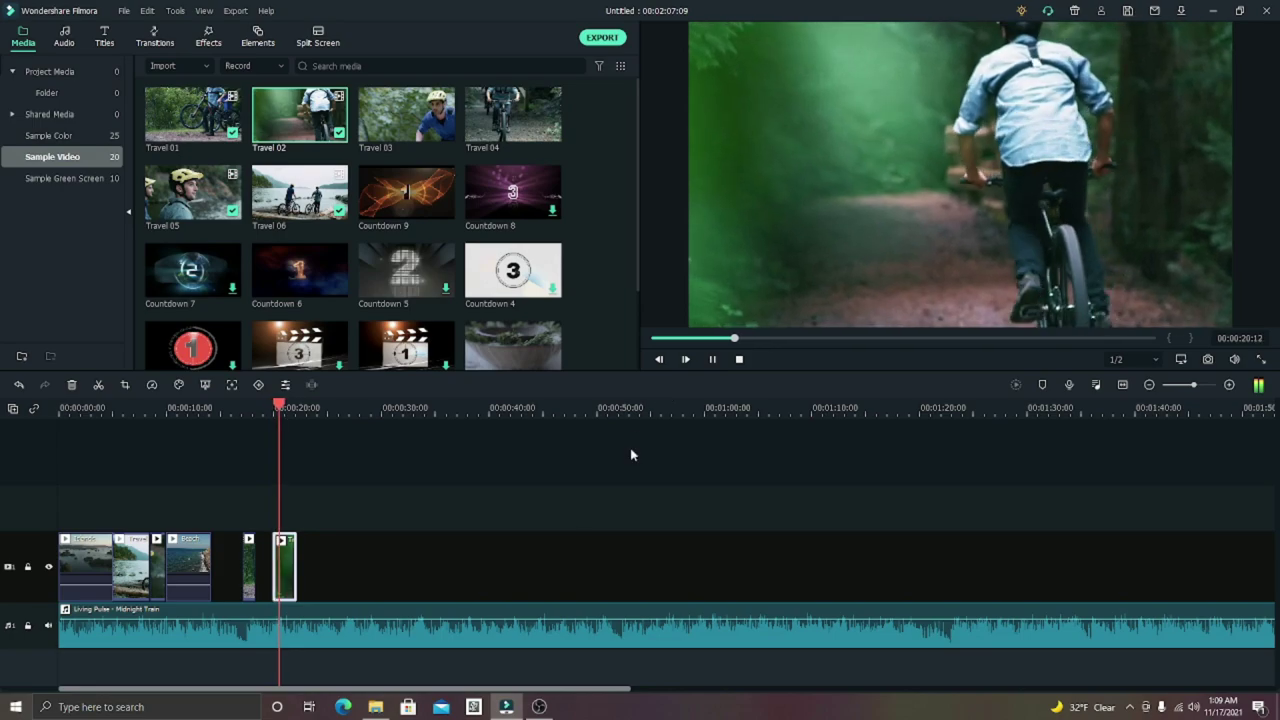
pyautogui.click(713, 358)
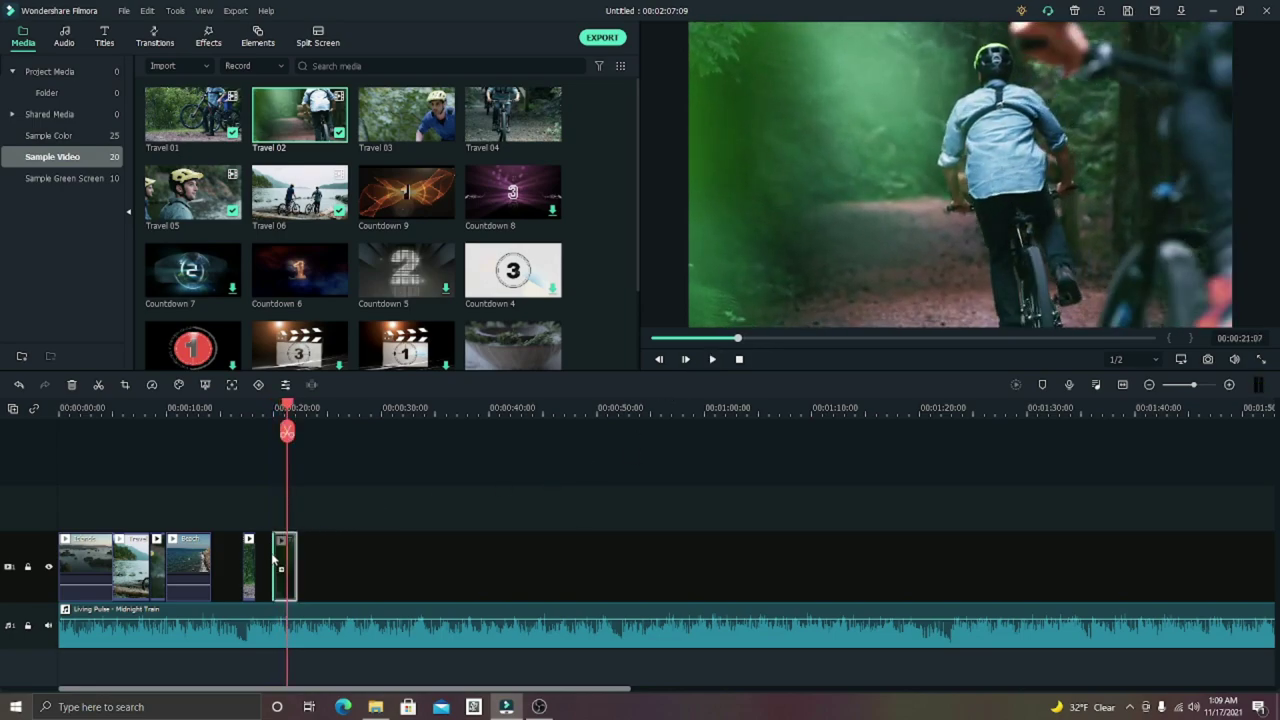
pyautogui.moveTo(288, 405); pyautogui.dragTo(268, 406)
pyautogui.moveTo(285, 558); pyautogui.dragTo(280, 557)
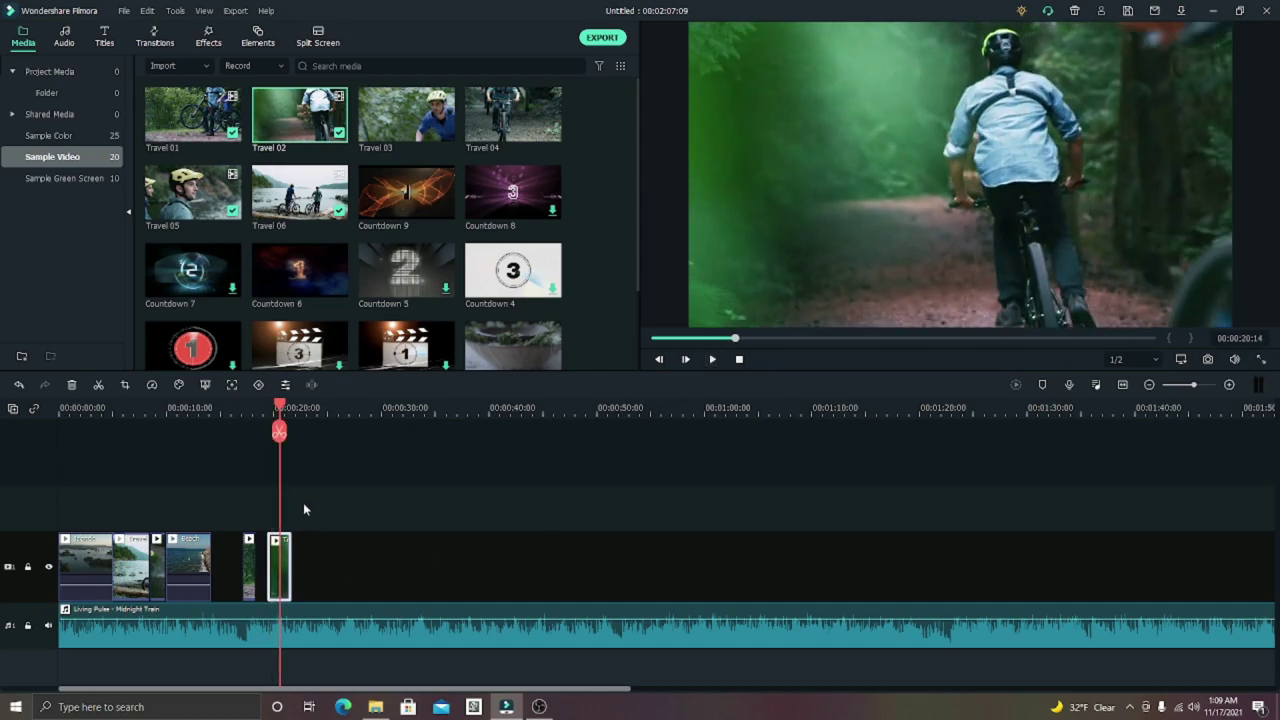
# Step: Play the section around the Travel 02 clip, and replay the whole sequence from the start to check its timing
pyautogui.moveTo(283, 408); pyautogui.dragTo(266, 410)
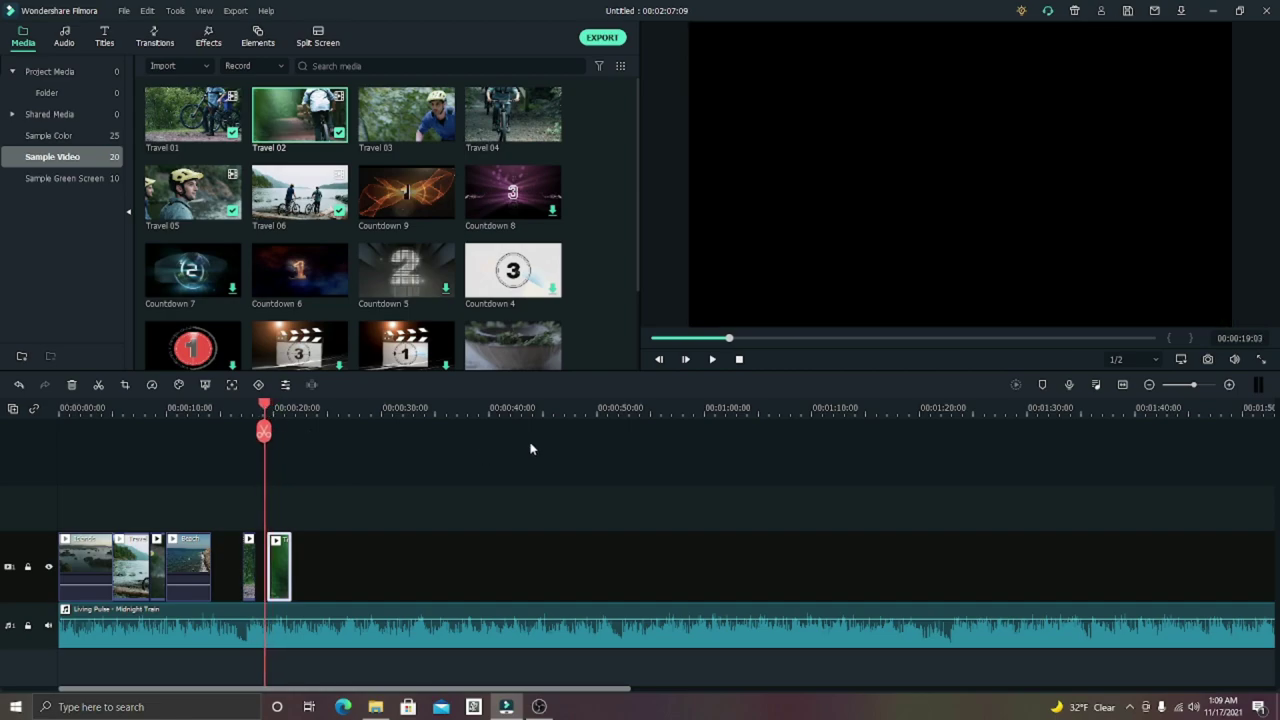
pyautogui.click(710, 360)
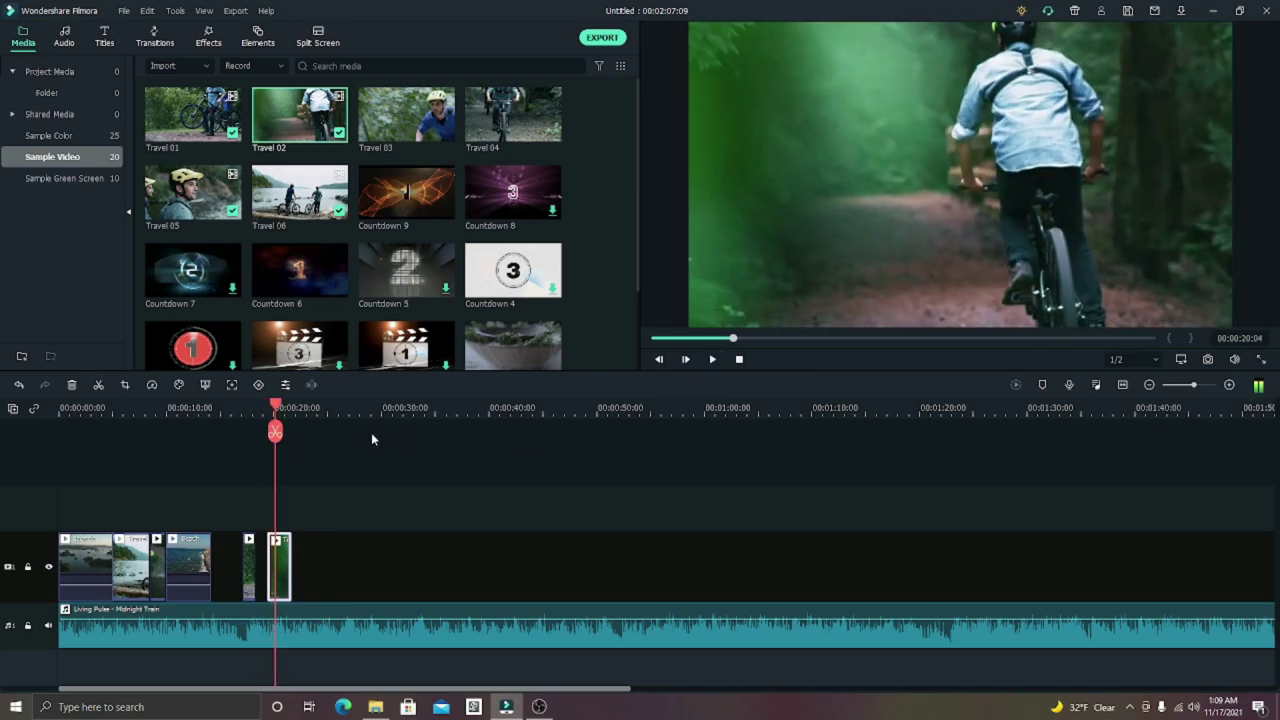
pyautogui.press('Home')
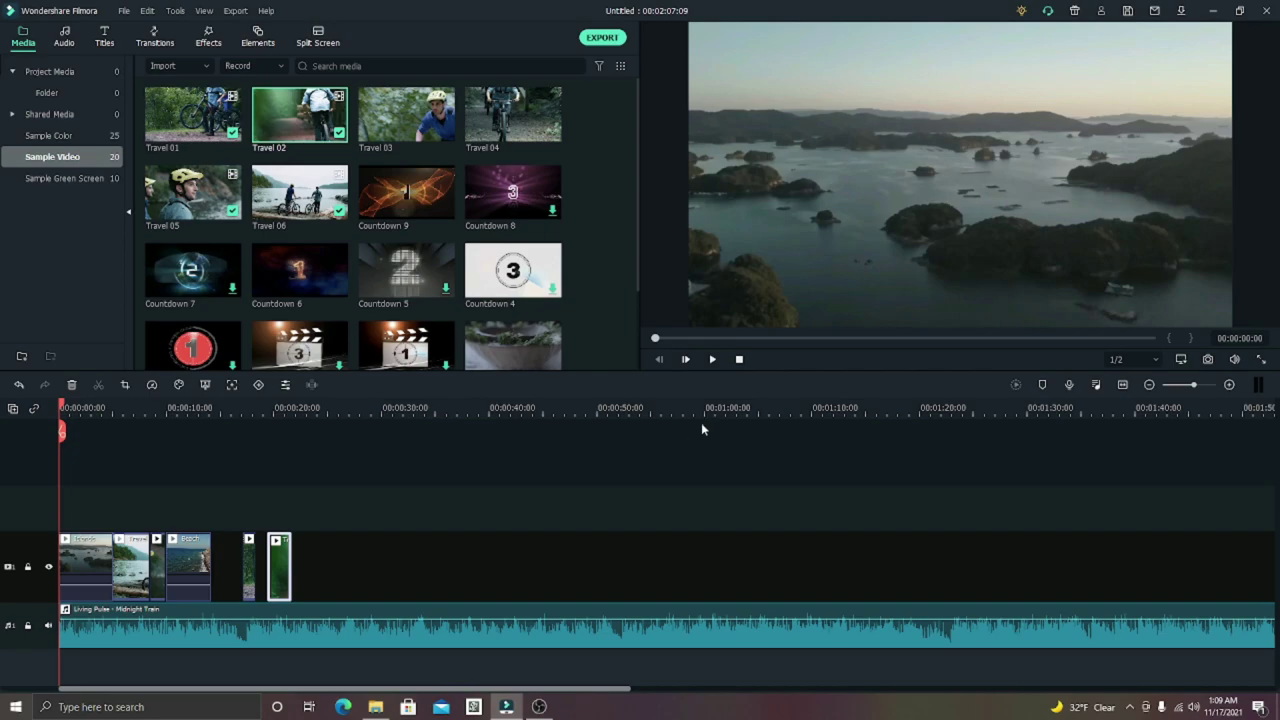
pyautogui.click(711, 362)
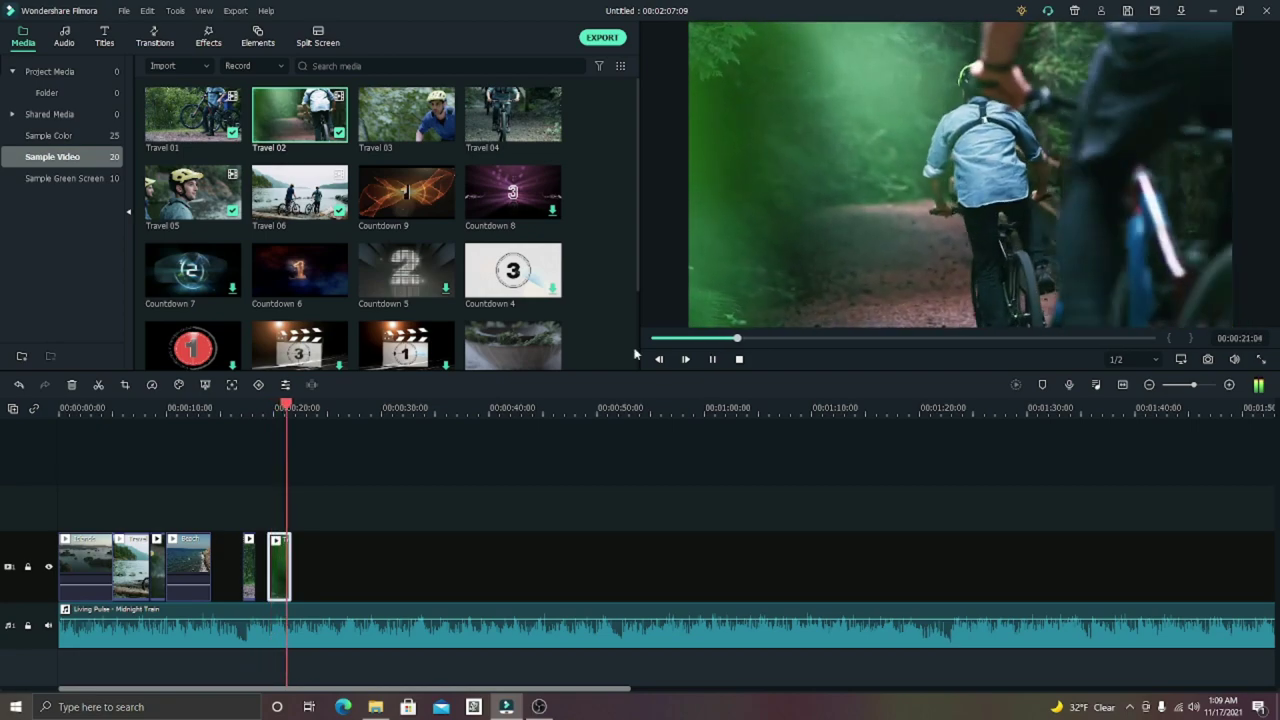
pyautogui.click(714, 360)
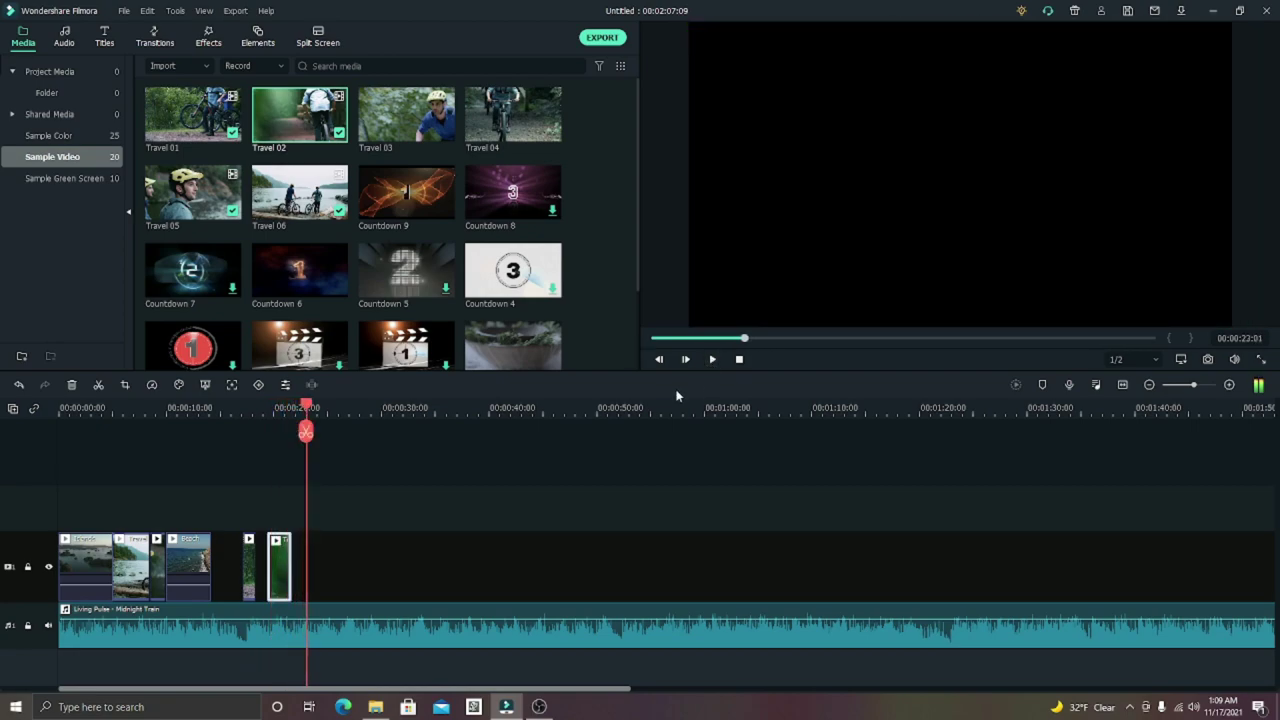
# Step: Place the Travel 03 clip at about 22 seconds, shortly after Travel 02, and play across its start
pyautogui.moveTo(306, 408); pyautogui.dragTo(304, 409)
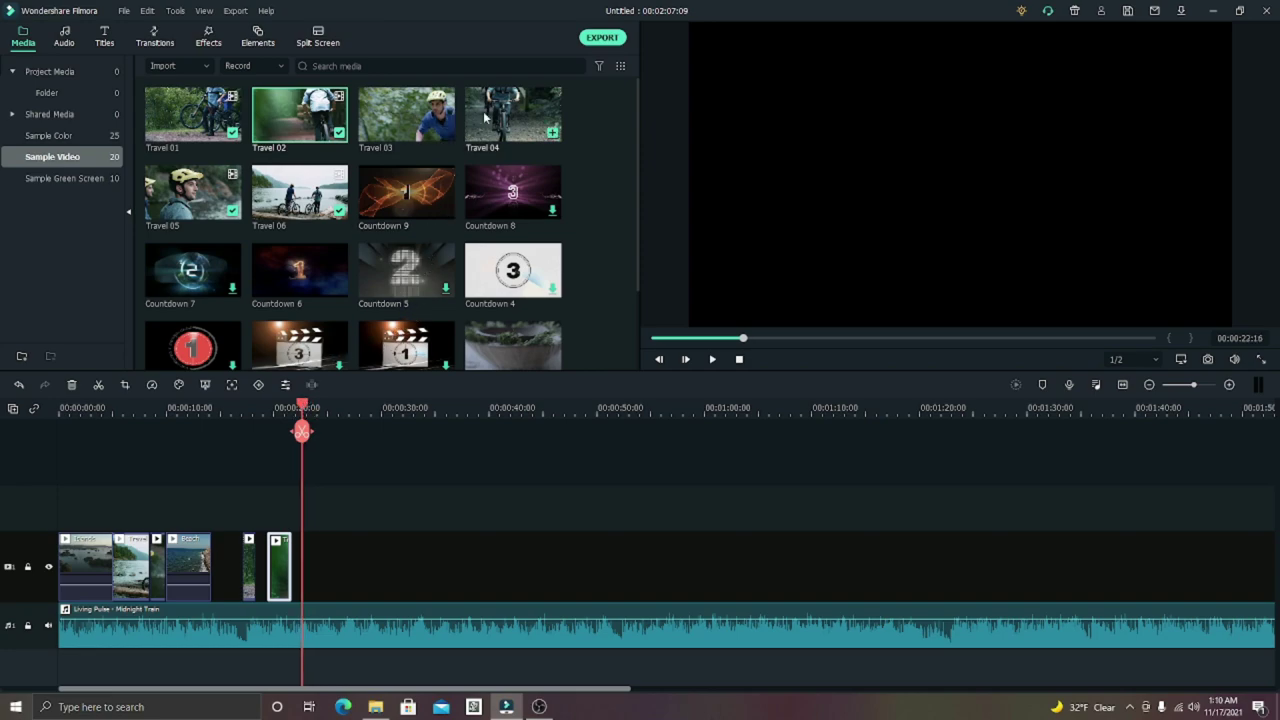
pyautogui.moveTo(418, 104); pyautogui.dragTo(295, 564)
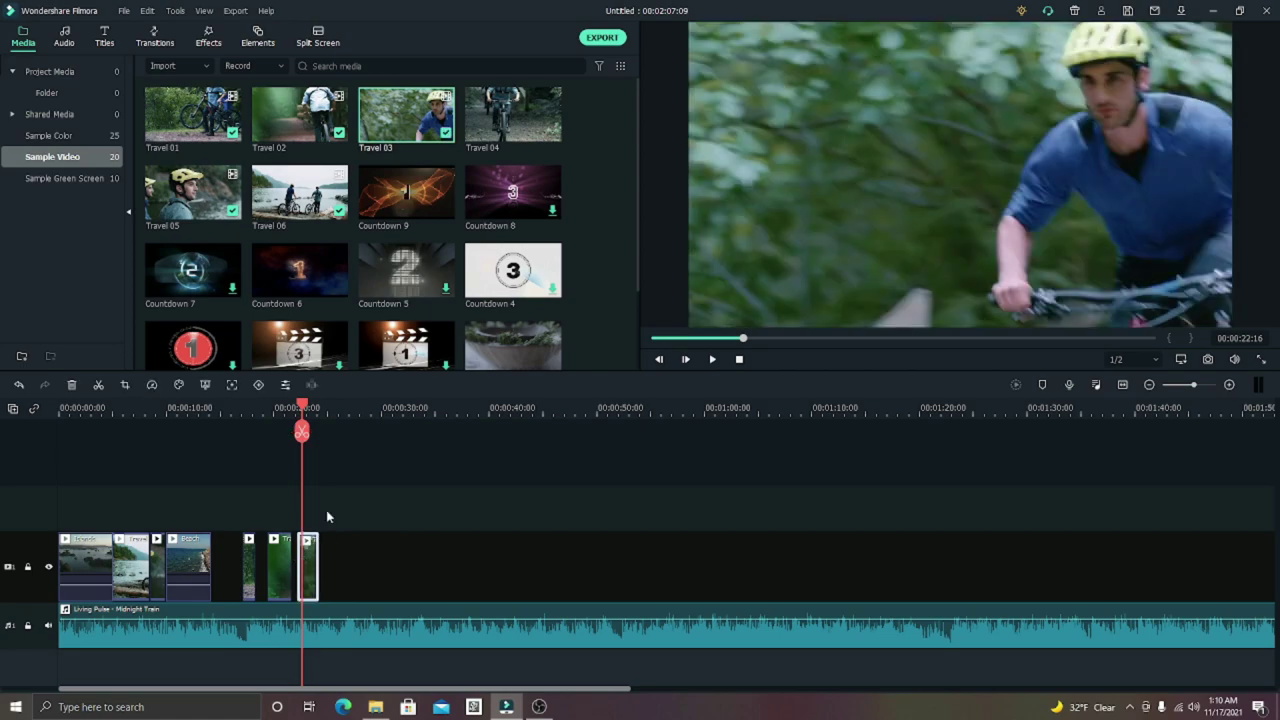
pyautogui.moveTo(301, 405); pyautogui.dragTo(294, 405)
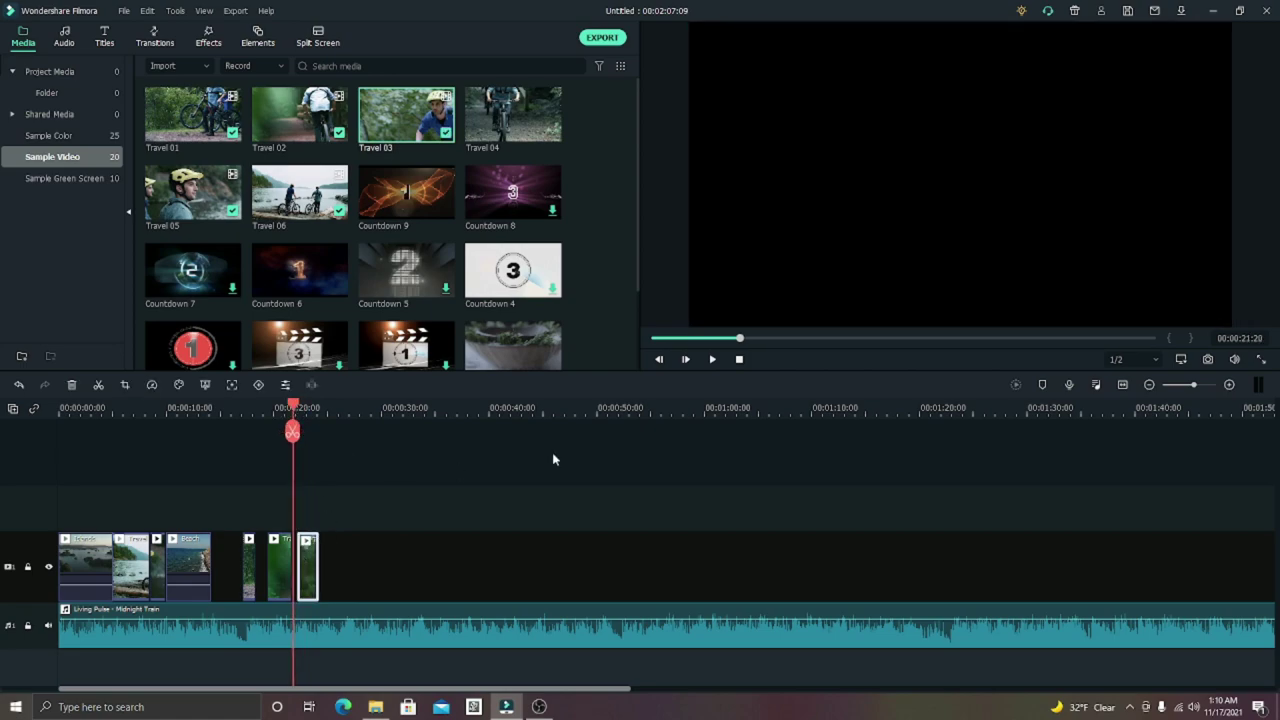
pyautogui.click(713, 359)
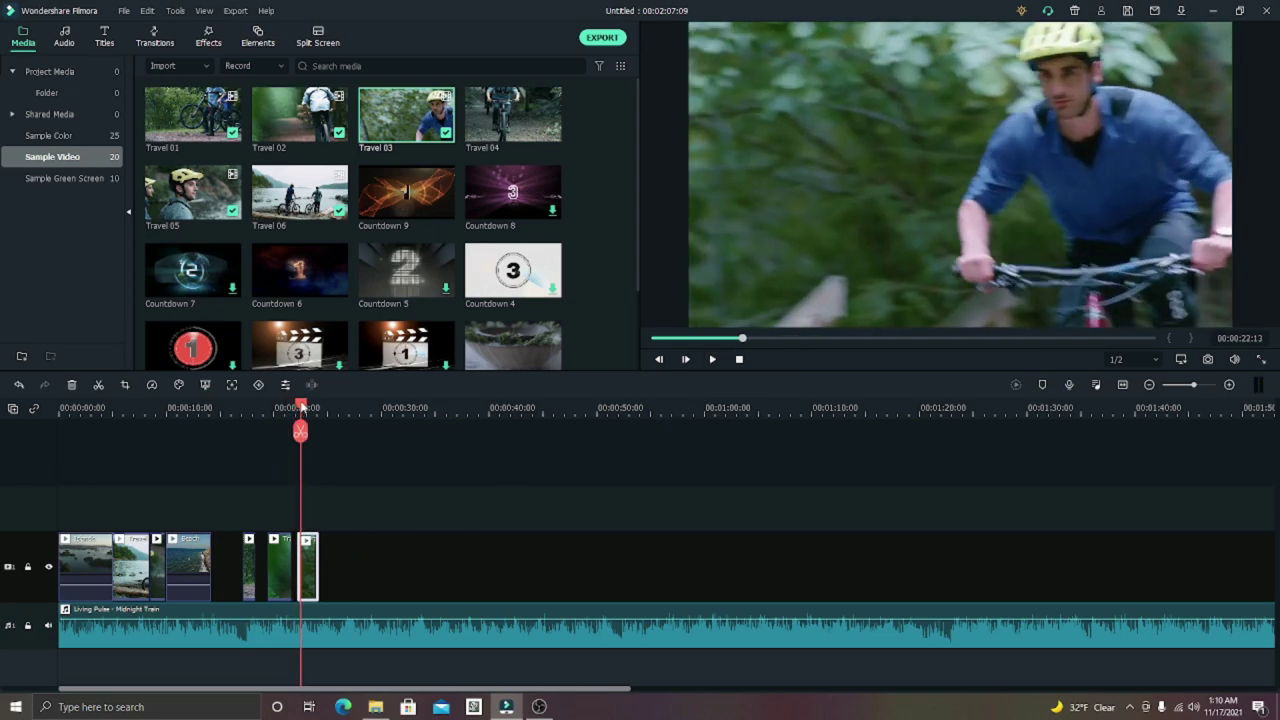
# Step: Shift the Travel 03 clip slightly earlier, to just before 22 seconds, and play the cut from the end of Travel 02
pyautogui.moveTo(301, 405); pyautogui.dragTo(295, 405)
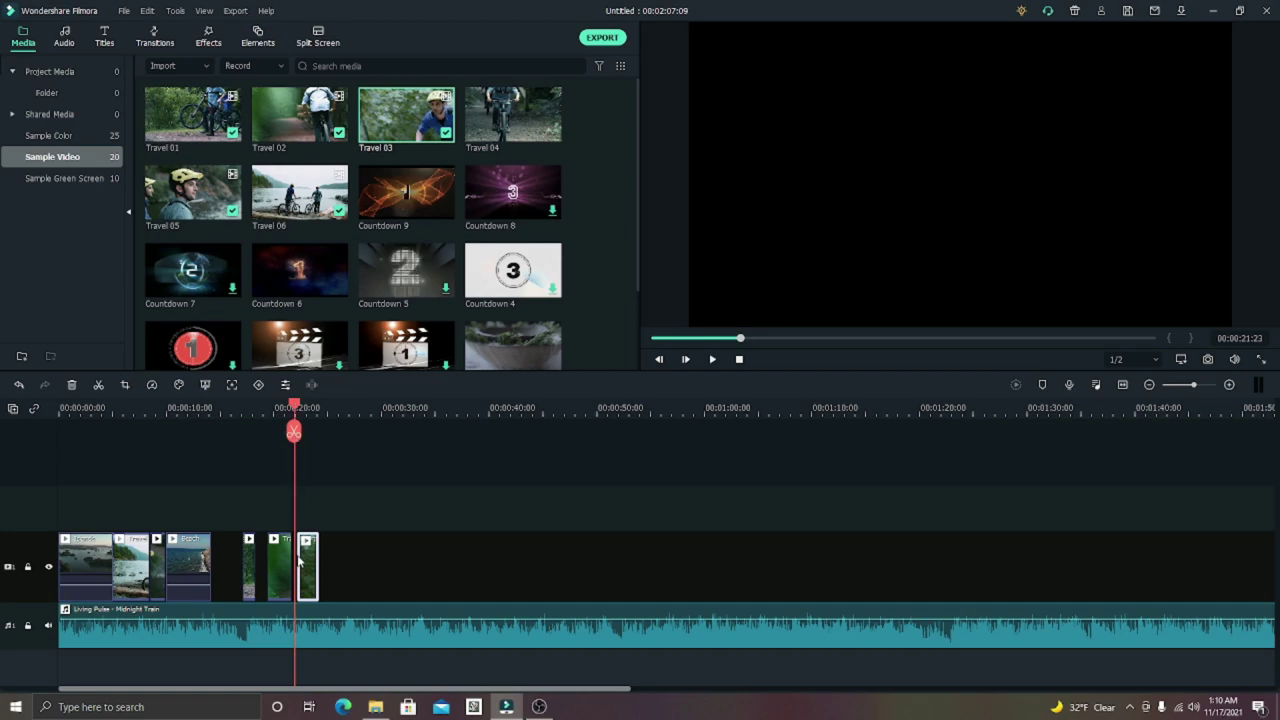
pyautogui.moveTo(296, 562); pyautogui.dragTo(298, 563)
pyautogui.click(289, 406)
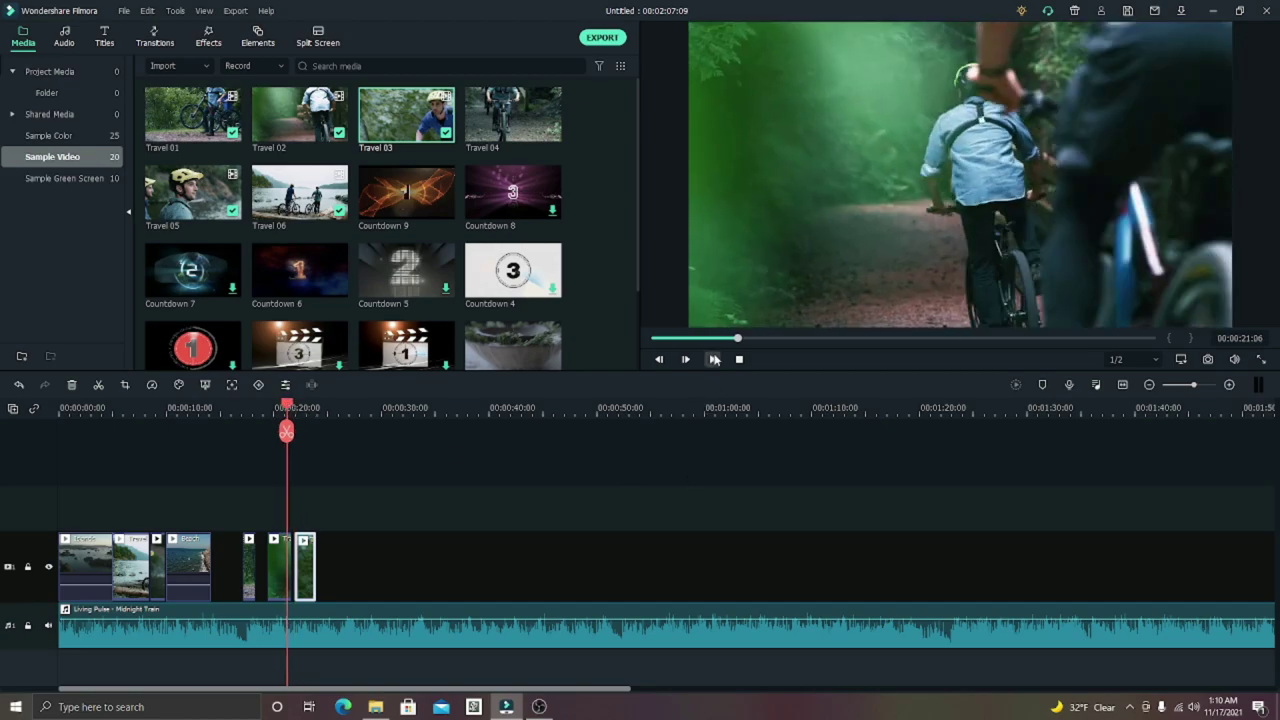
pyautogui.click(714, 359)
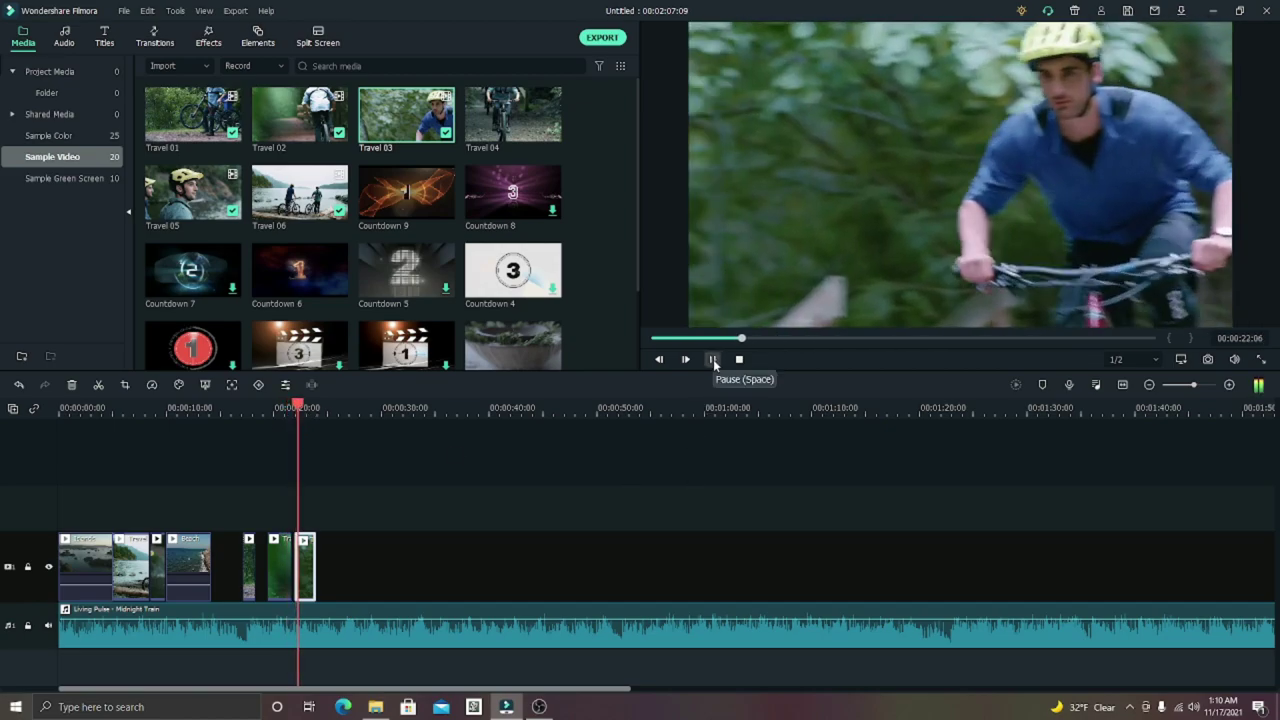
pyautogui.click(713, 360)
# Step: Try the Travel 03 clip directly against the end of Travel 02, and move it back to leave a small gap
pyautogui.moveTo(311, 407); pyautogui.dragTo(293, 406)
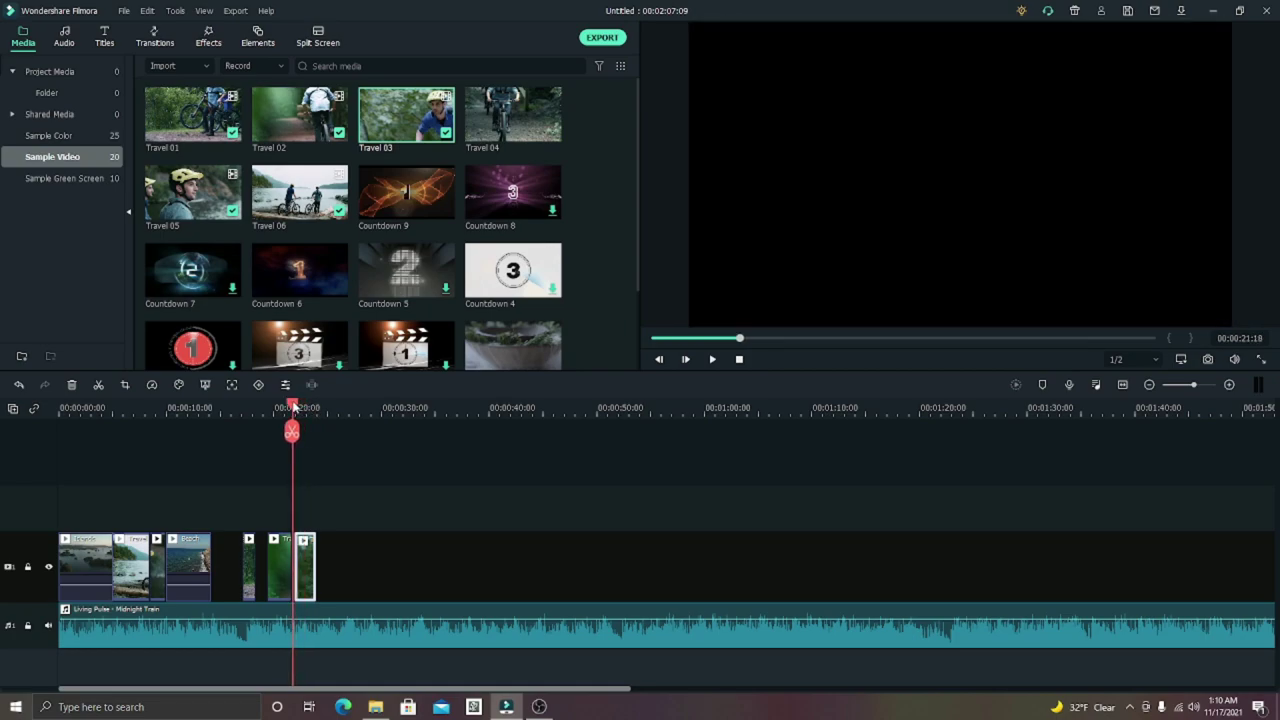
pyautogui.click(304, 562)
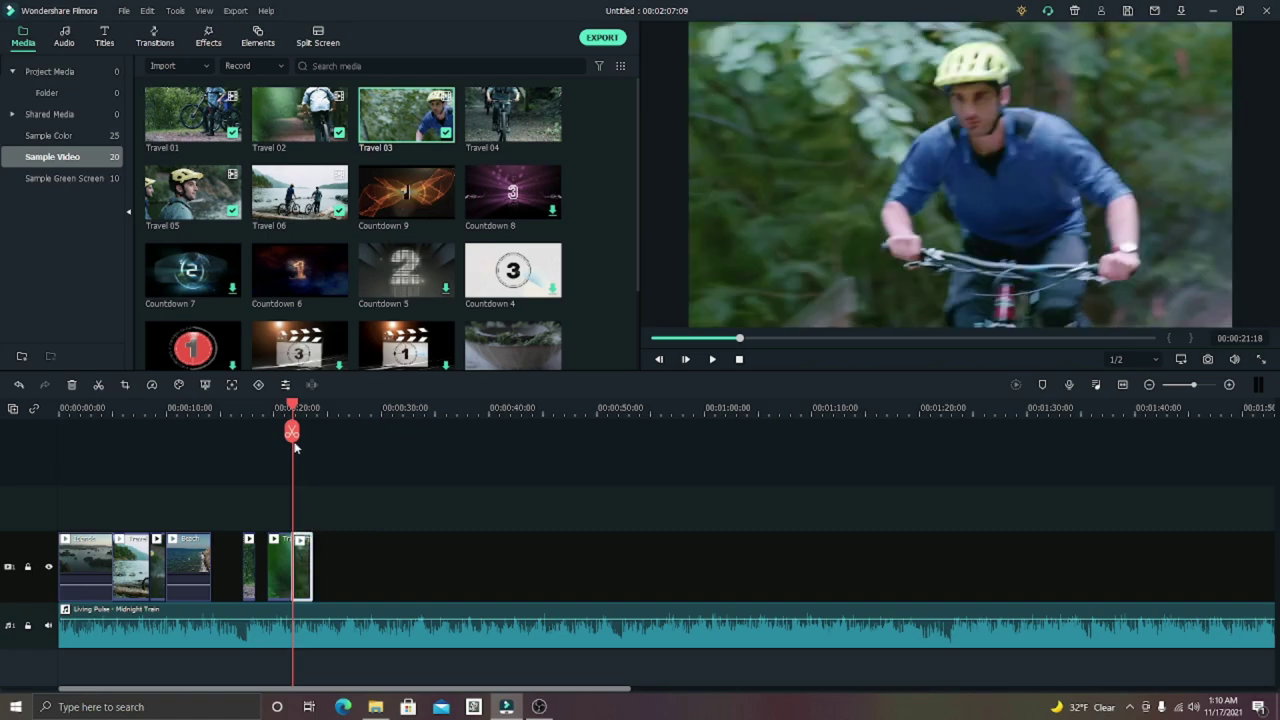
pyautogui.moveTo(289, 405); pyautogui.dragTo(286, 405)
pyautogui.moveTo(286, 405); pyautogui.dragTo(292, 412)
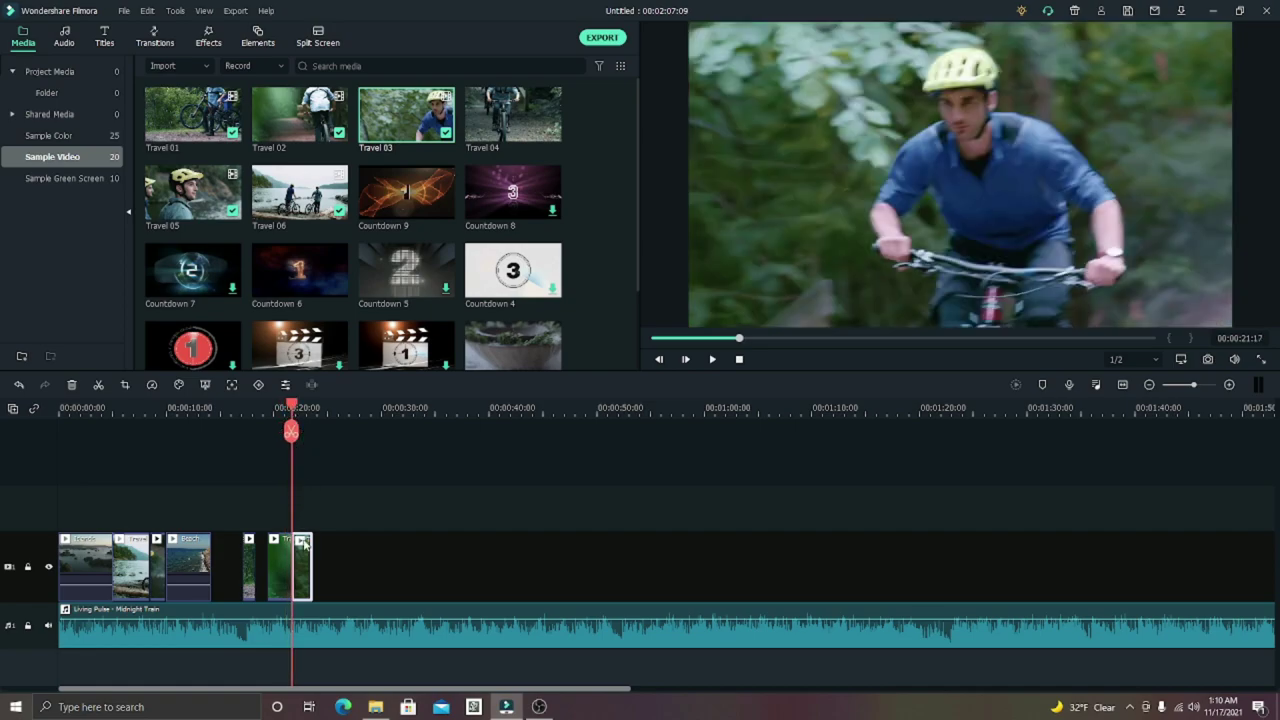
pyautogui.moveTo(305, 553); pyautogui.dragTo(313, 547)
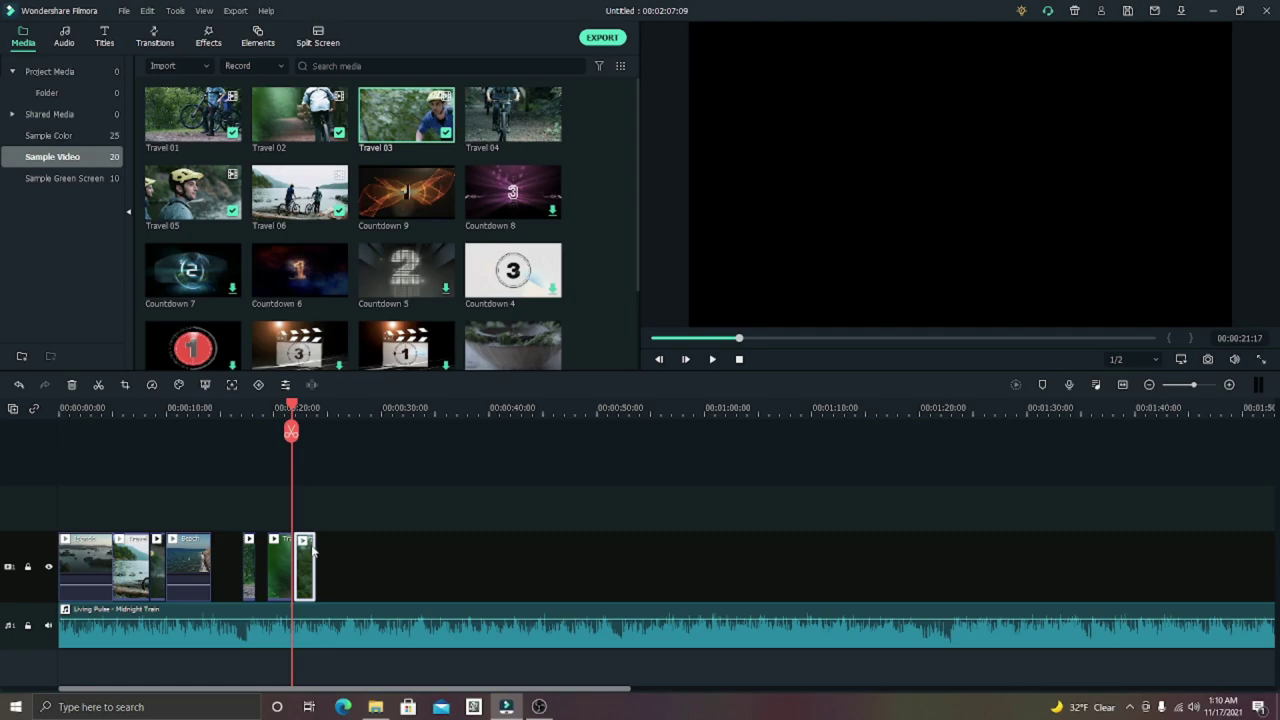
# Step: Play the sequence from the start through the end of Travel 03, and pause at about 26 seconds
pyautogui.click(713, 365)
pyautogui.moveTo(302, 406); pyautogui.dragTo(15, 408)
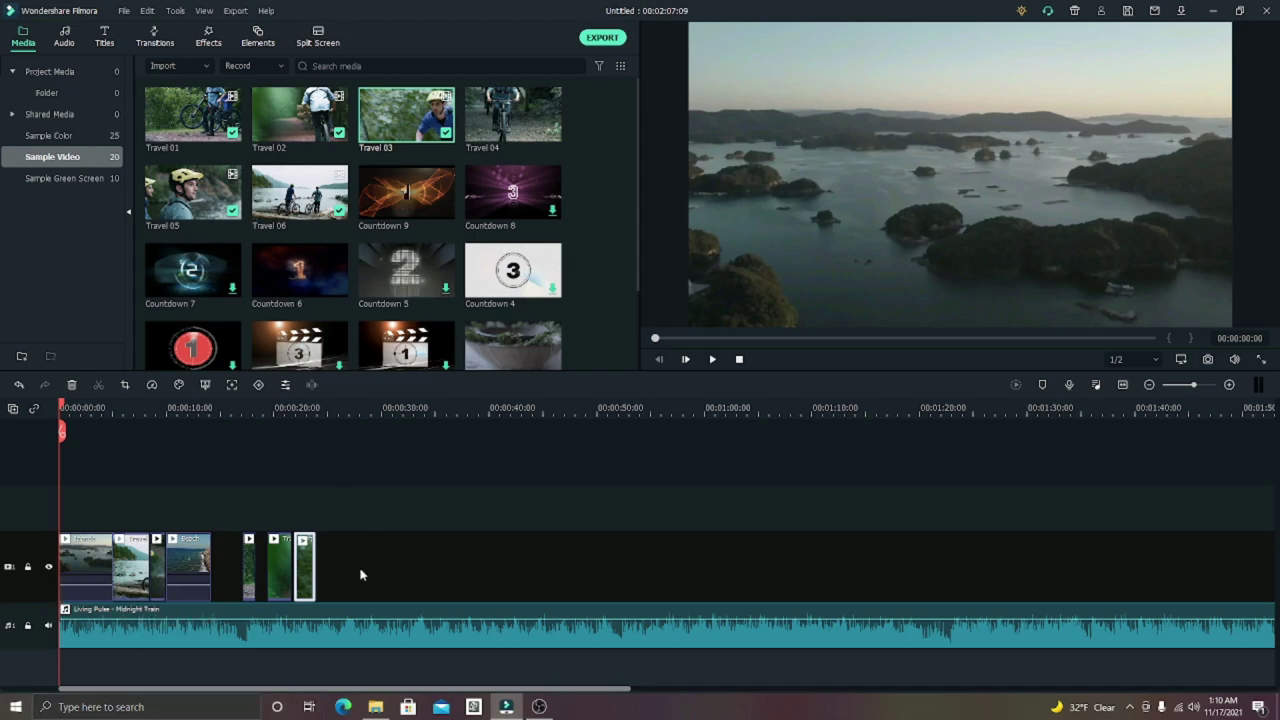
pyautogui.click(714, 359)
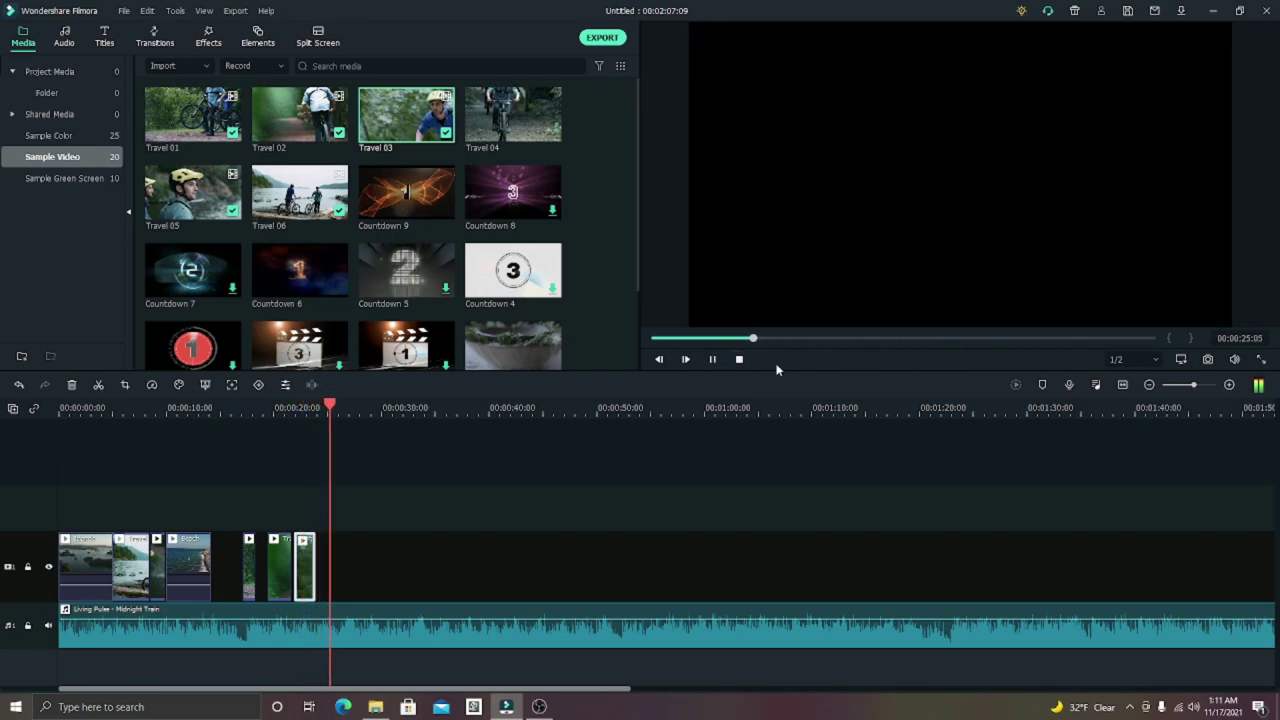
pyautogui.click(712, 362)
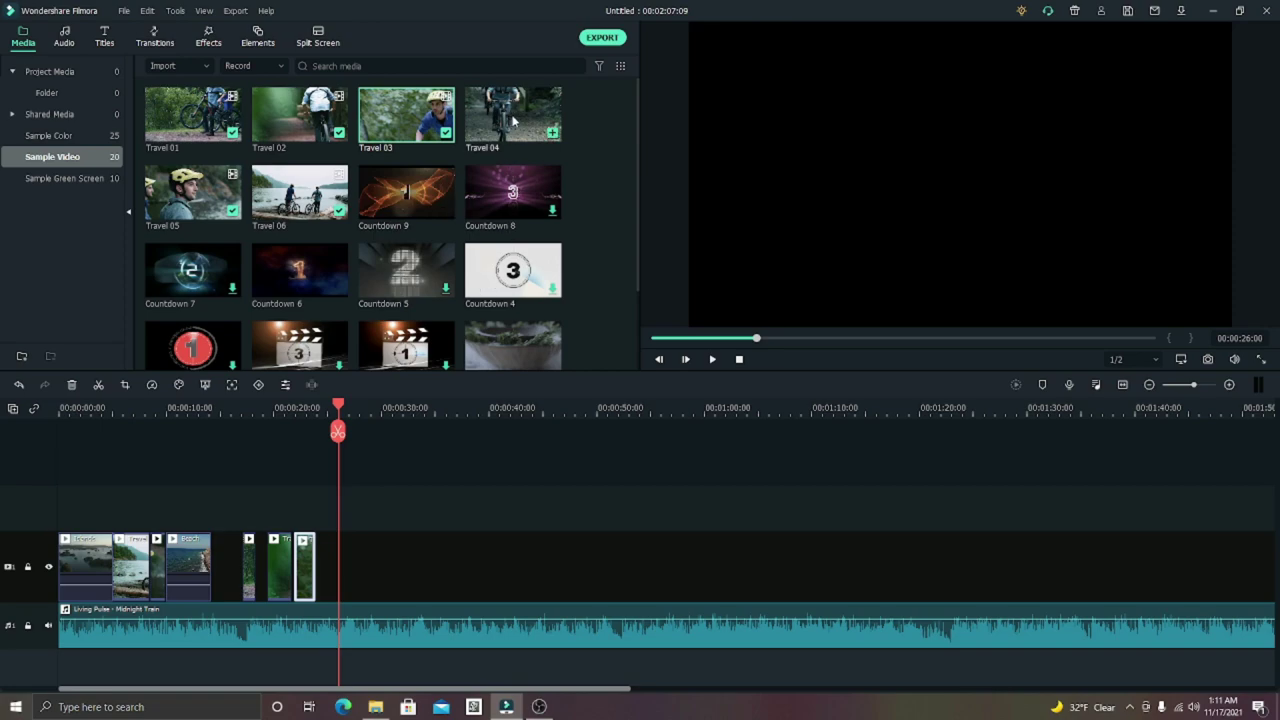
# Step: Replay the music after Travel 03, place the Travel 04 clip at about 26 seconds, and play its start
pyautogui.moveTo(338, 404); pyautogui.dragTo(329, 404)
pyautogui.click(712, 362)
pyautogui.click(713, 361)
pyautogui.click(497, 118)
pyautogui.moveTo(409, 397); pyautogui.dragTo(340, 563)
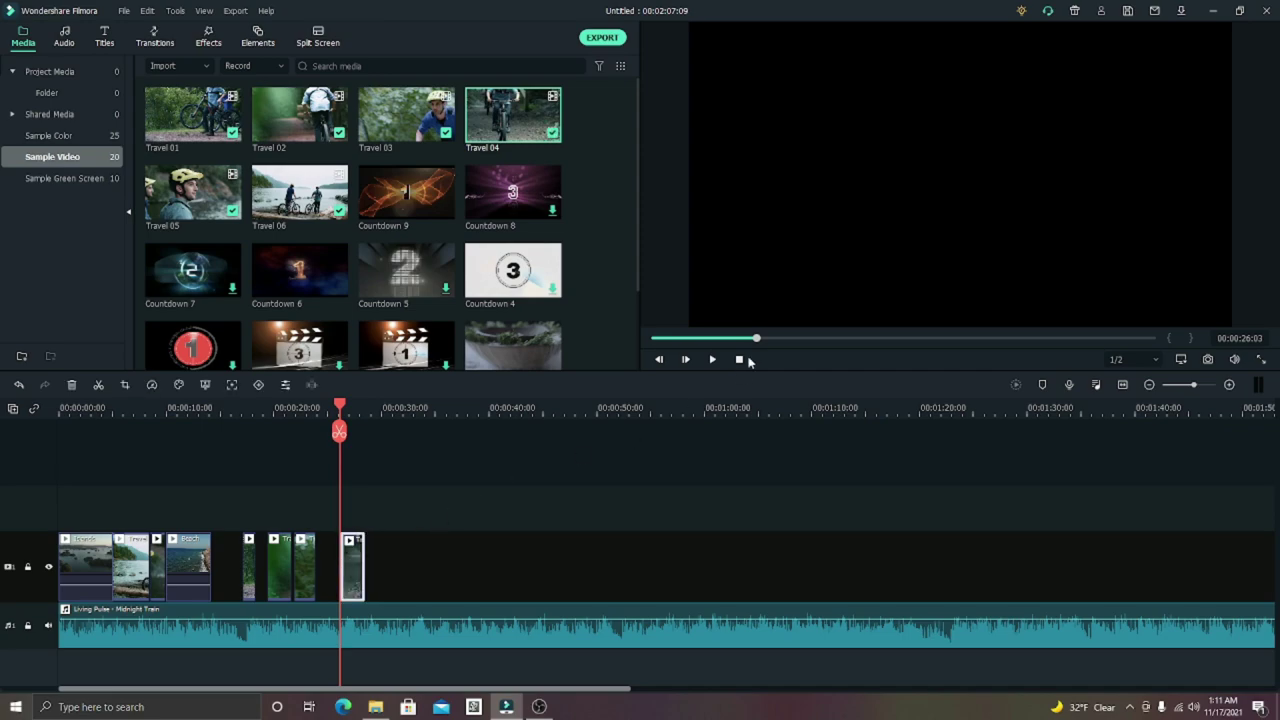
pyautogui.click(712, 360)
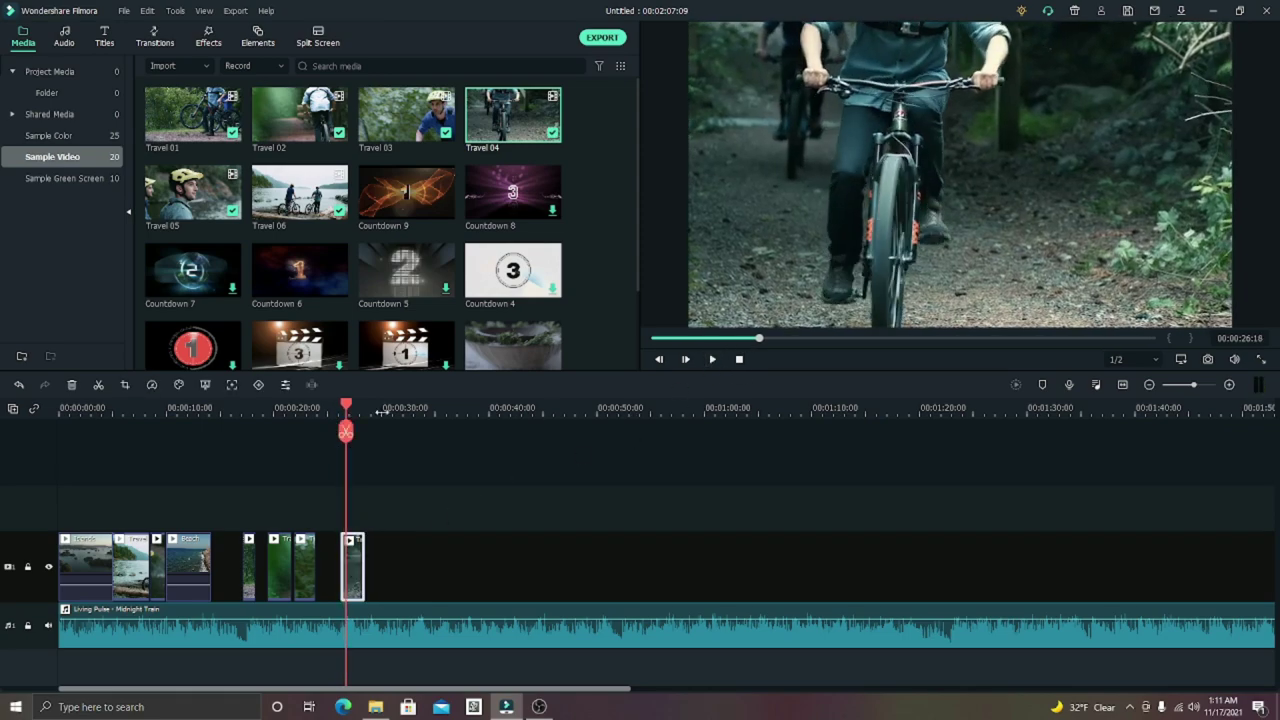
pyautogui.moveTo(349, 408); pyautogui.dragTo(8, 468)
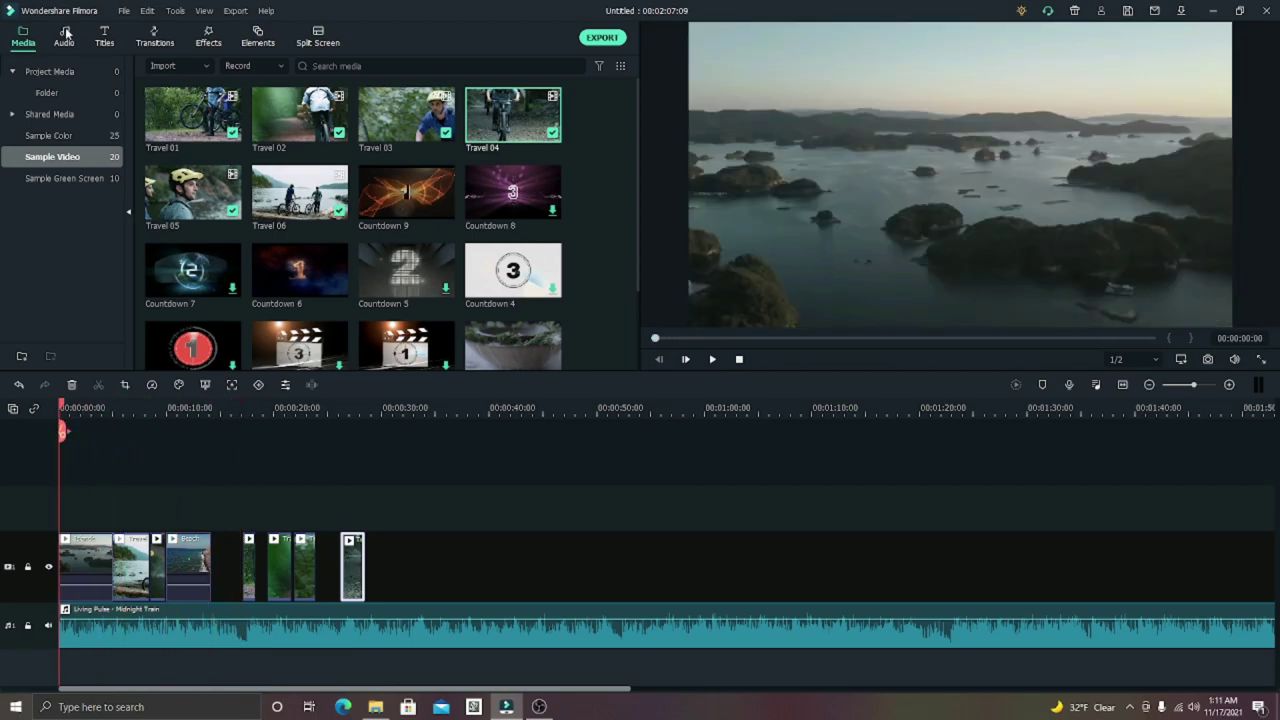
# Step: Browse the recommended transitions and the Recommended and AI Portrait effects for something suitable for the intro
pyautogui.click(154, 40)
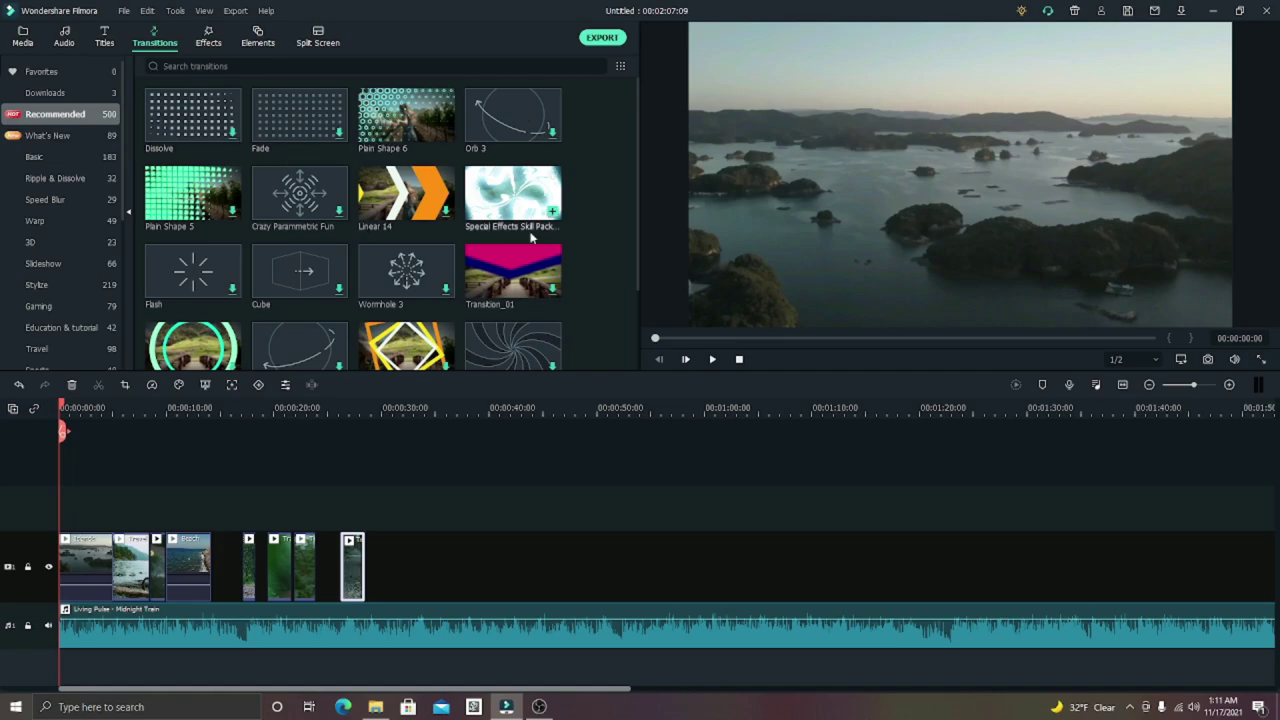
pyautogui.scroll(-5, 476, 330)
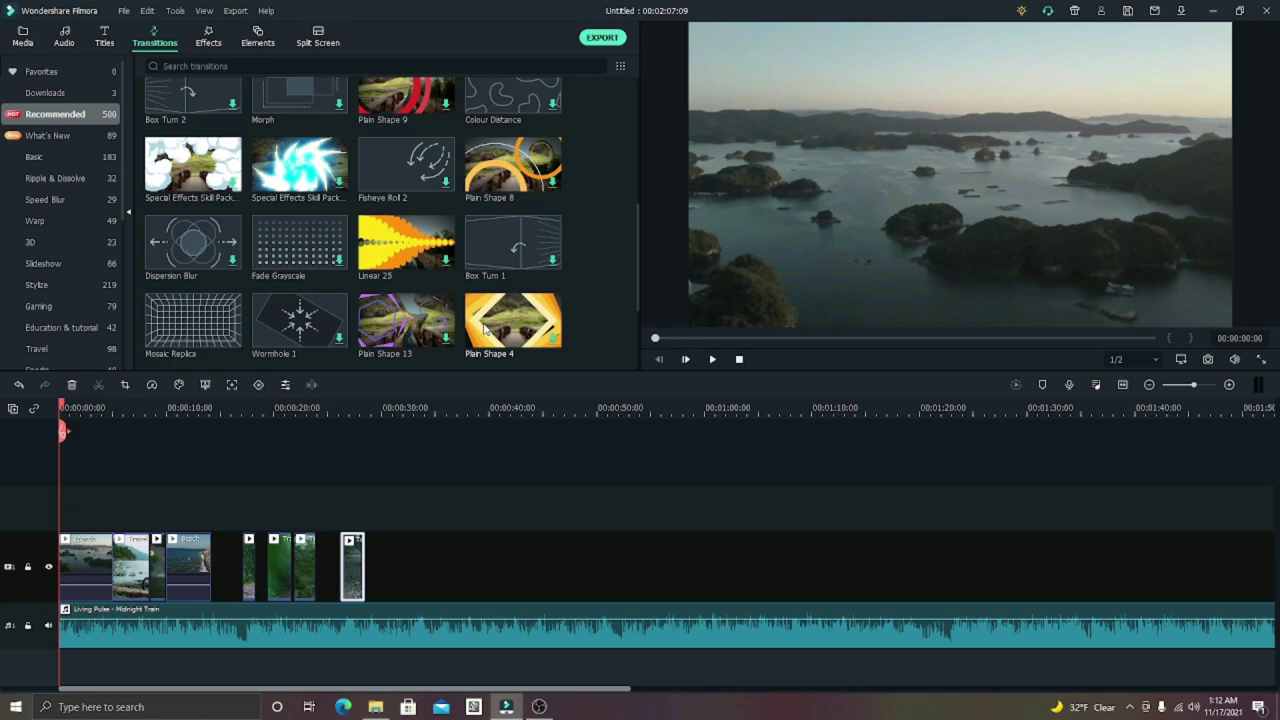
pyautogui.click(214, 40)
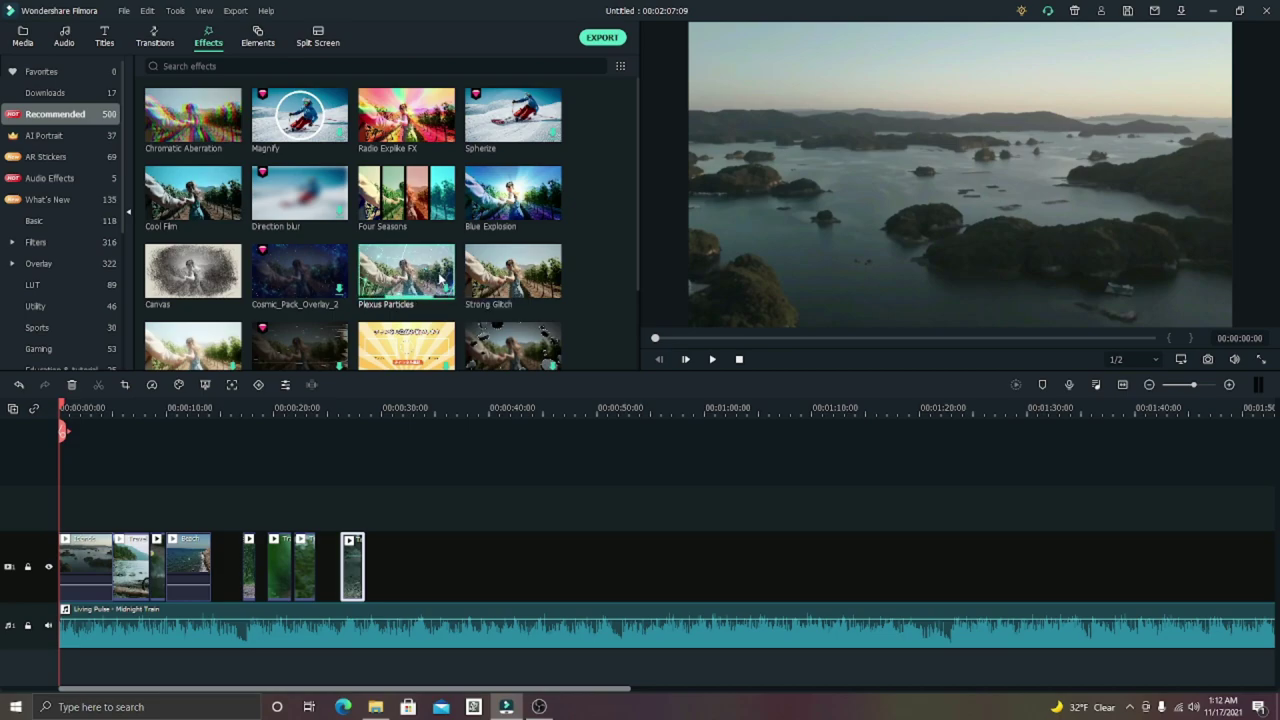
pyautogui.scroll(-1, 383, 285)
pyautogui.scroll(-3, 470, 305)
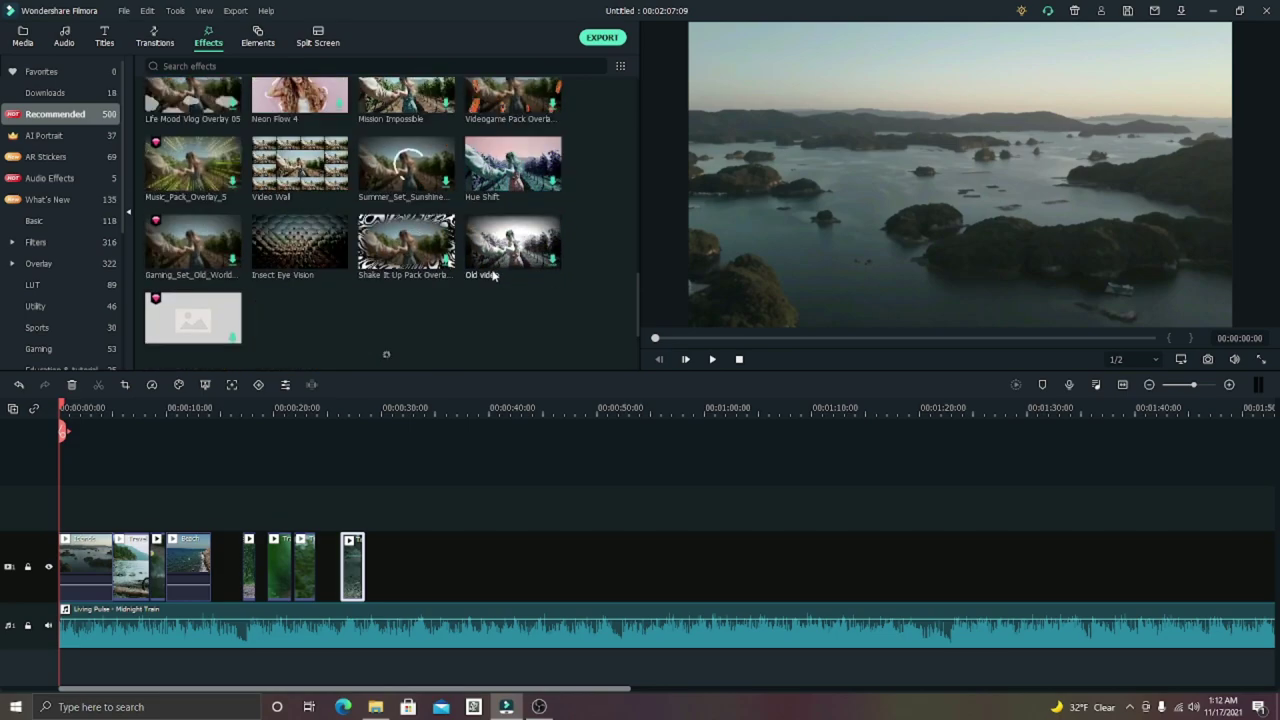
pyautogui.click(15, 142)
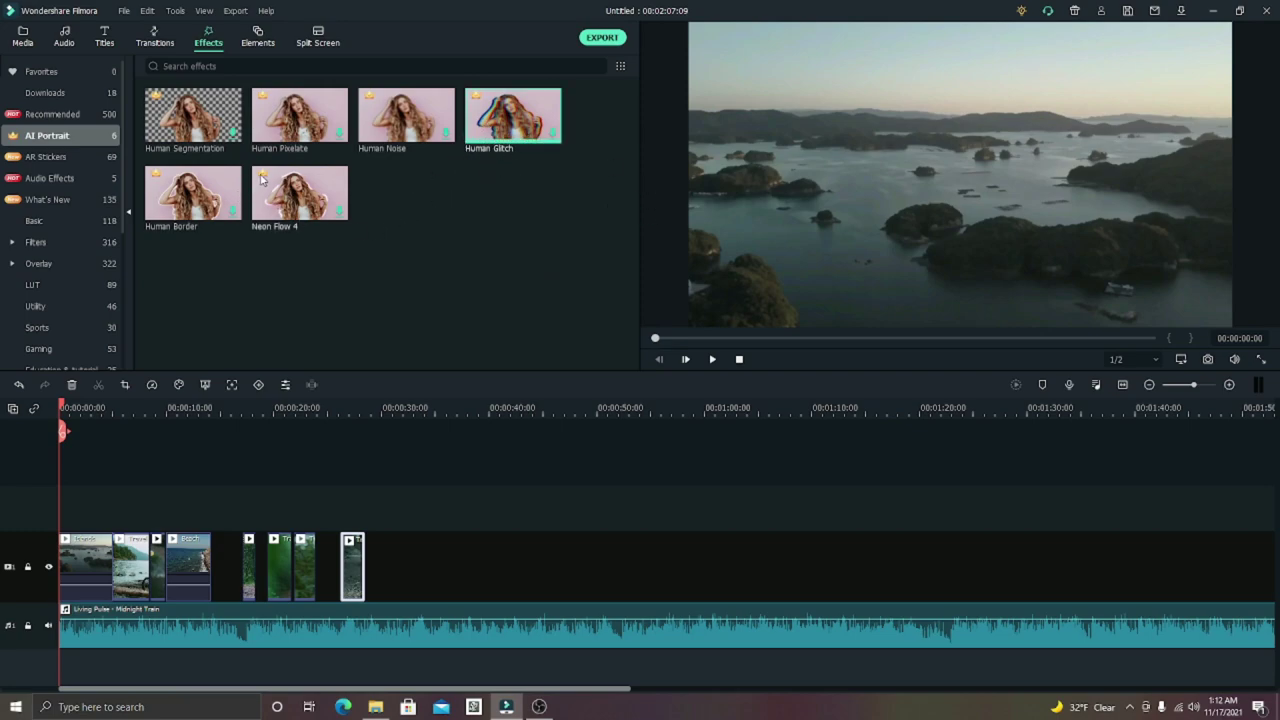
# Step: Try the downloaded Human Glitch effect above the video clips at about 4 seconds, and delete it from the timeline
pyautogui.click(40, 93)
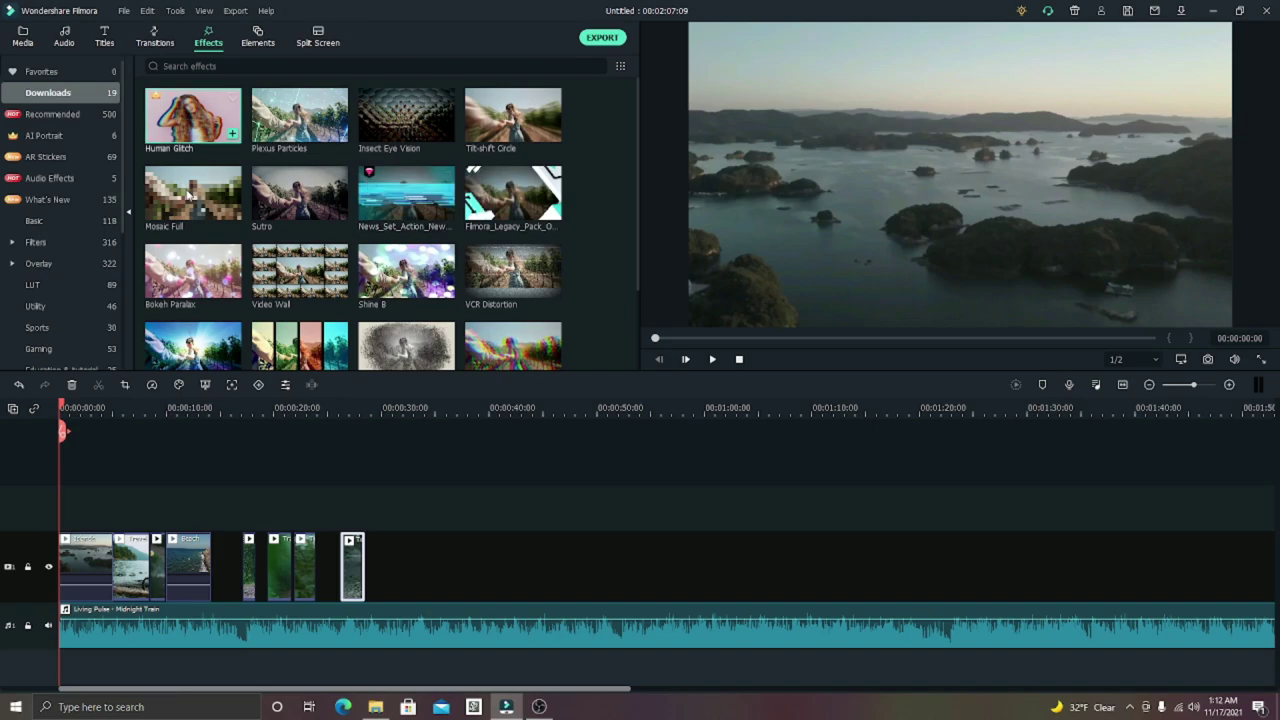
pyautogui.moveTo(188, 196); pyautogui.dragTo(128, 508)
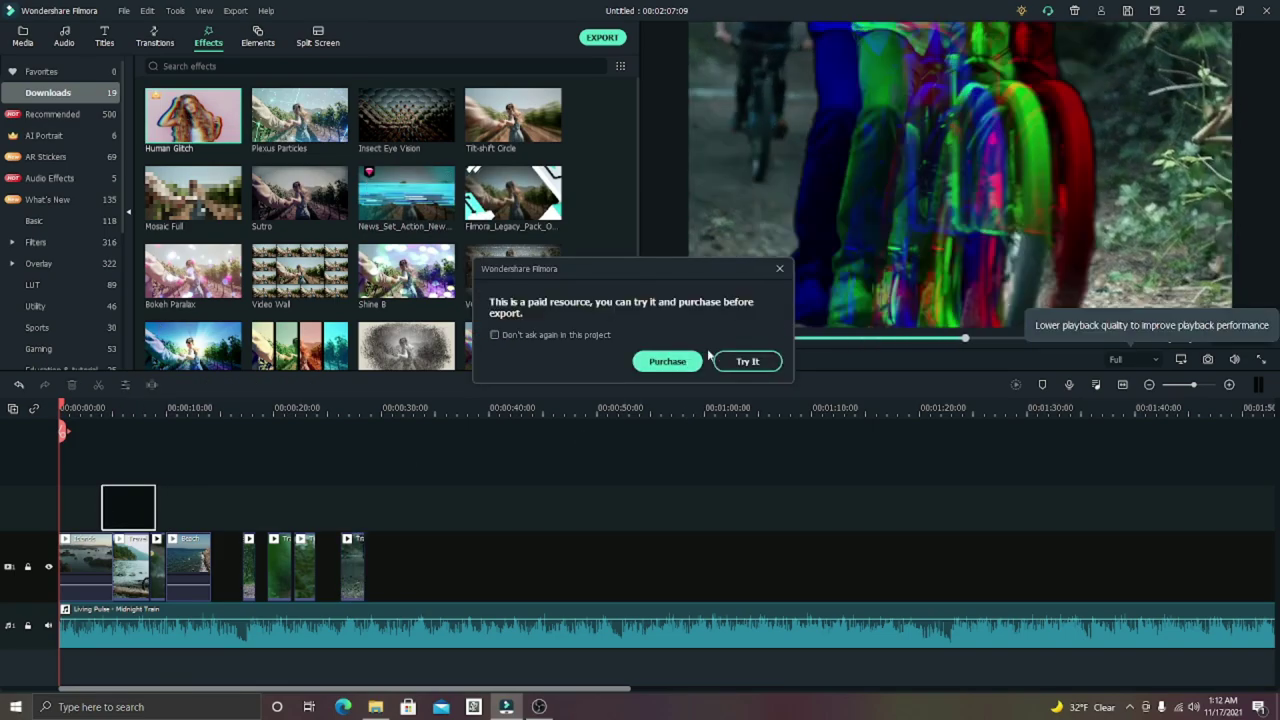
pyautogui.click(748, 361)
pyautogui.rightClick(116, 503)
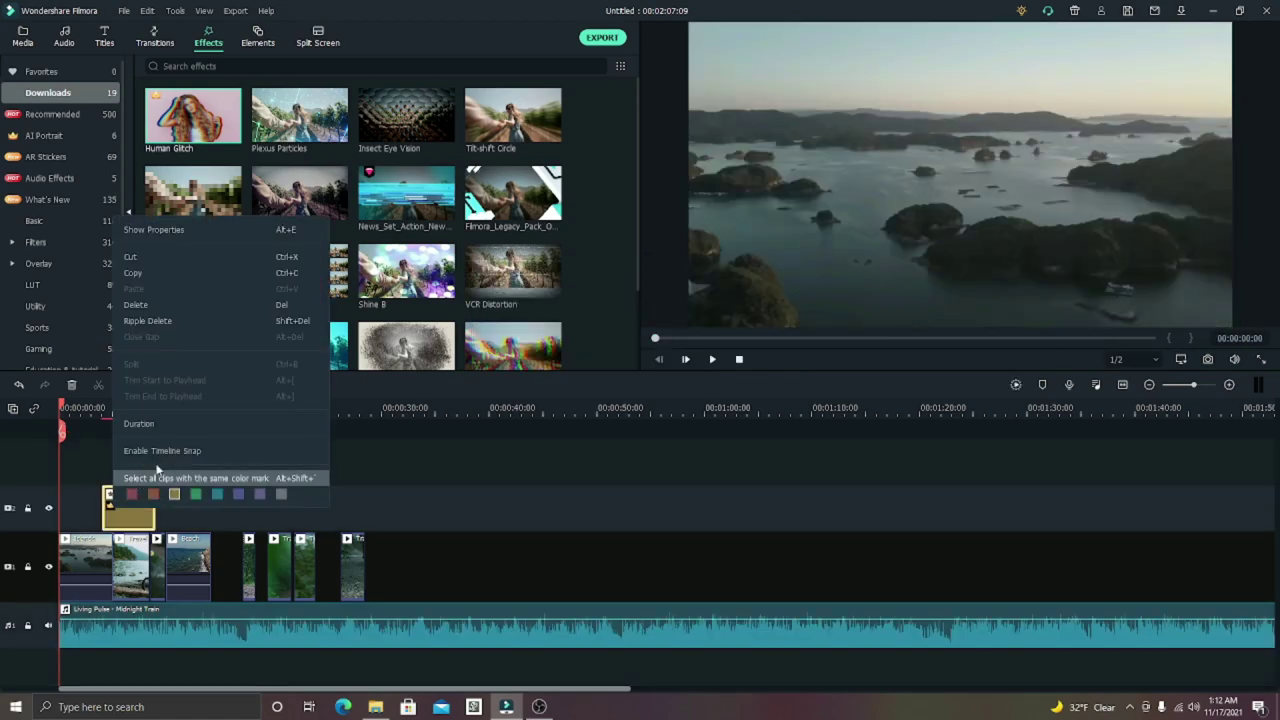
pyautogui.click(136, 304)
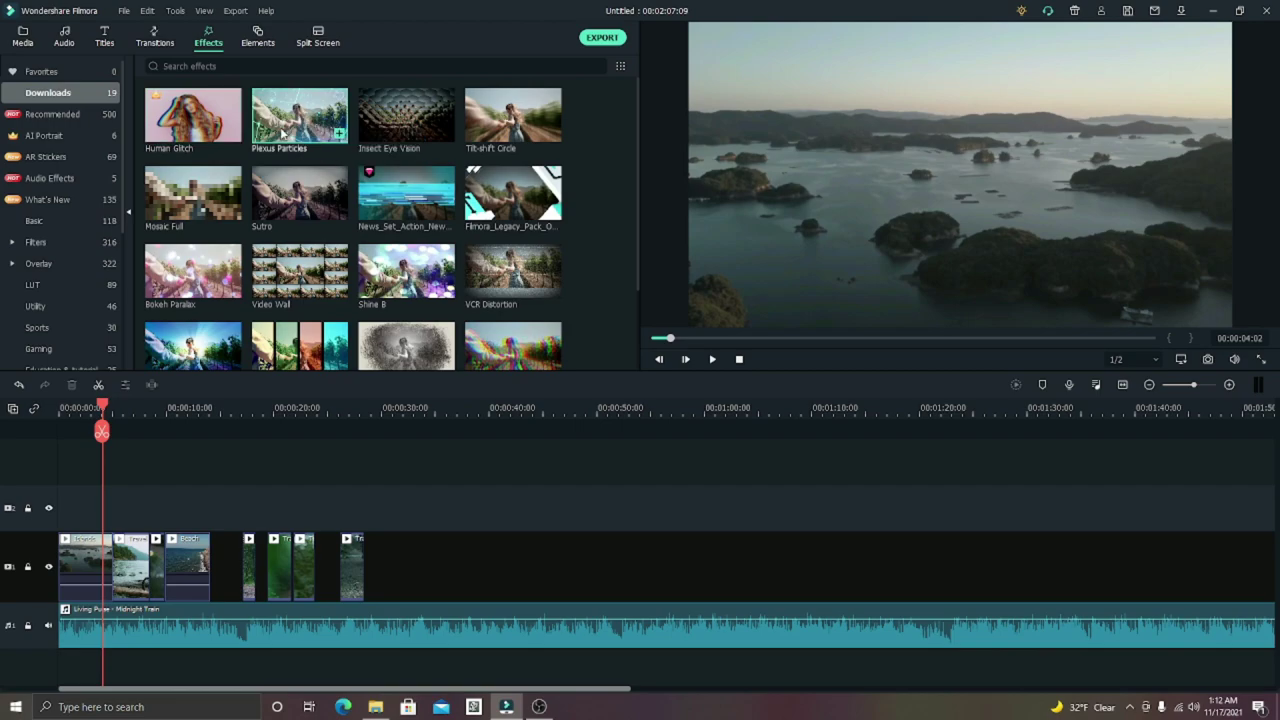
# Step: Try the Plexus Particles effect over the first clip, move it to about 4 seconds, and delete it
pyautogui.moveTo(255, 236); pyautogui.dragTo(60, 510)
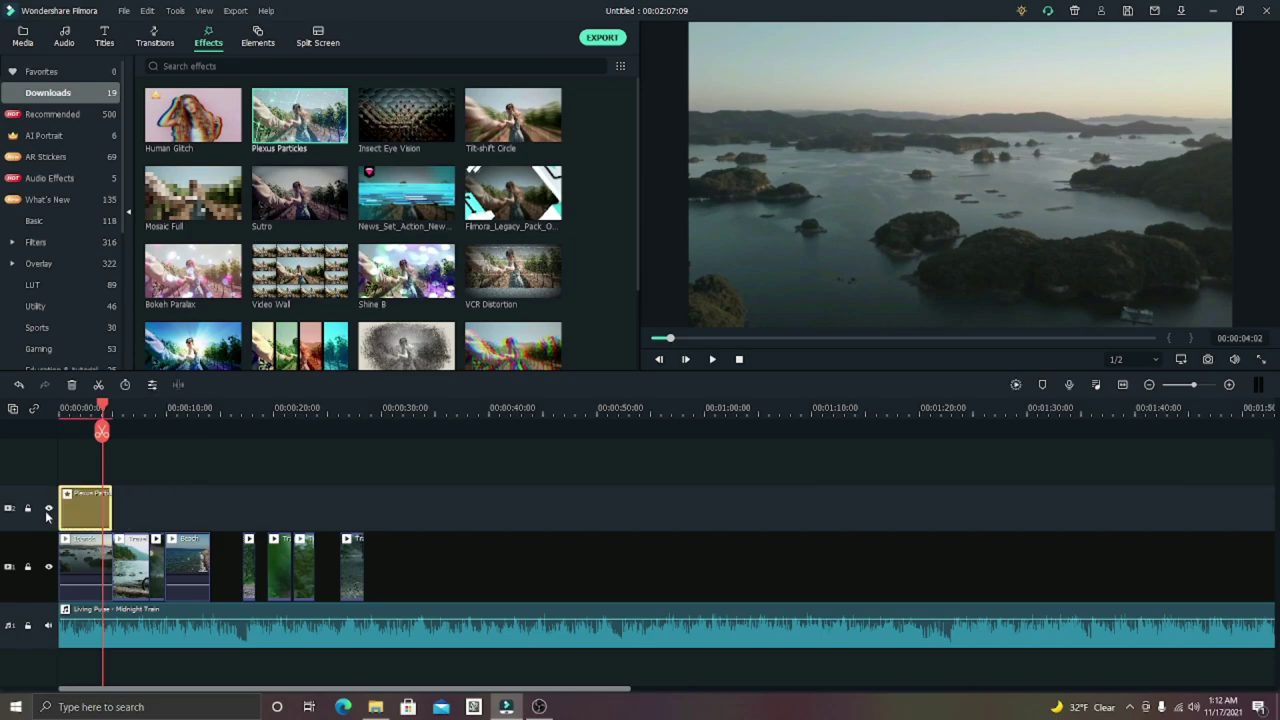
pyautogui.moveTo(101, 406); pyautogui.dragTo(4, 404)
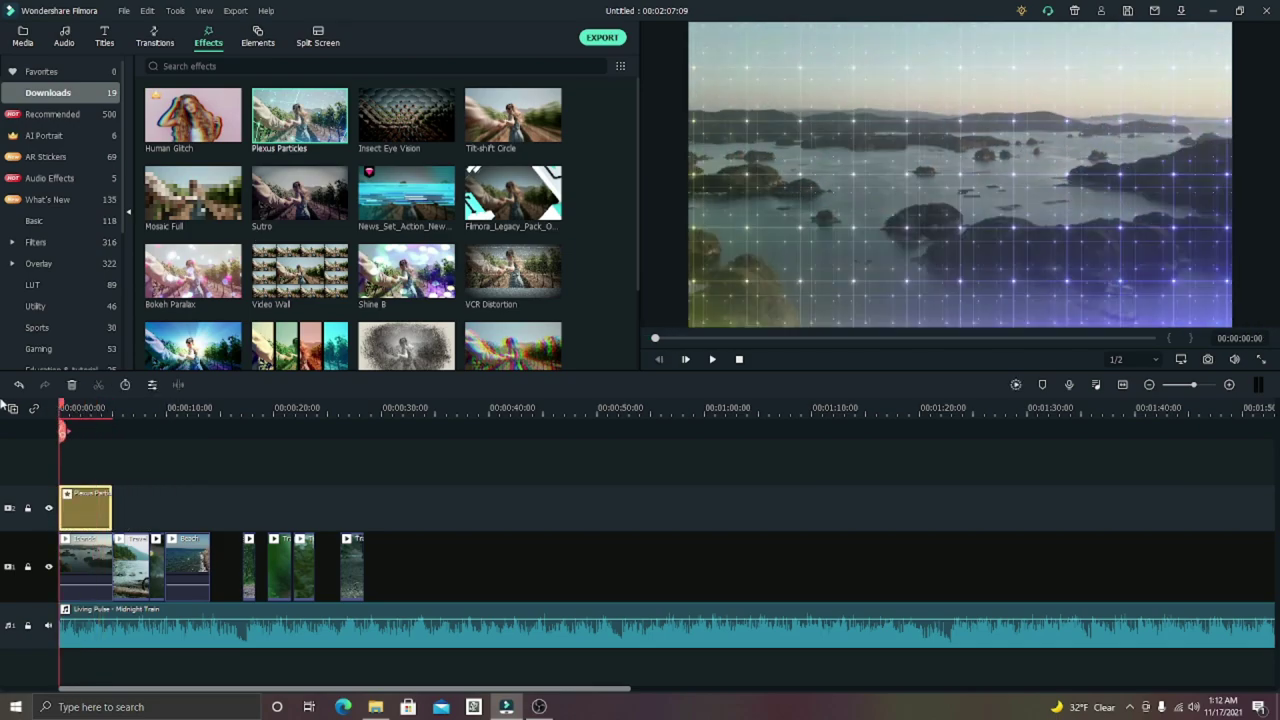
pyautogui.moveTo(73, 503); pyautogui.dragTo(129, 517)
pyautogui.rightClick(141, 505)
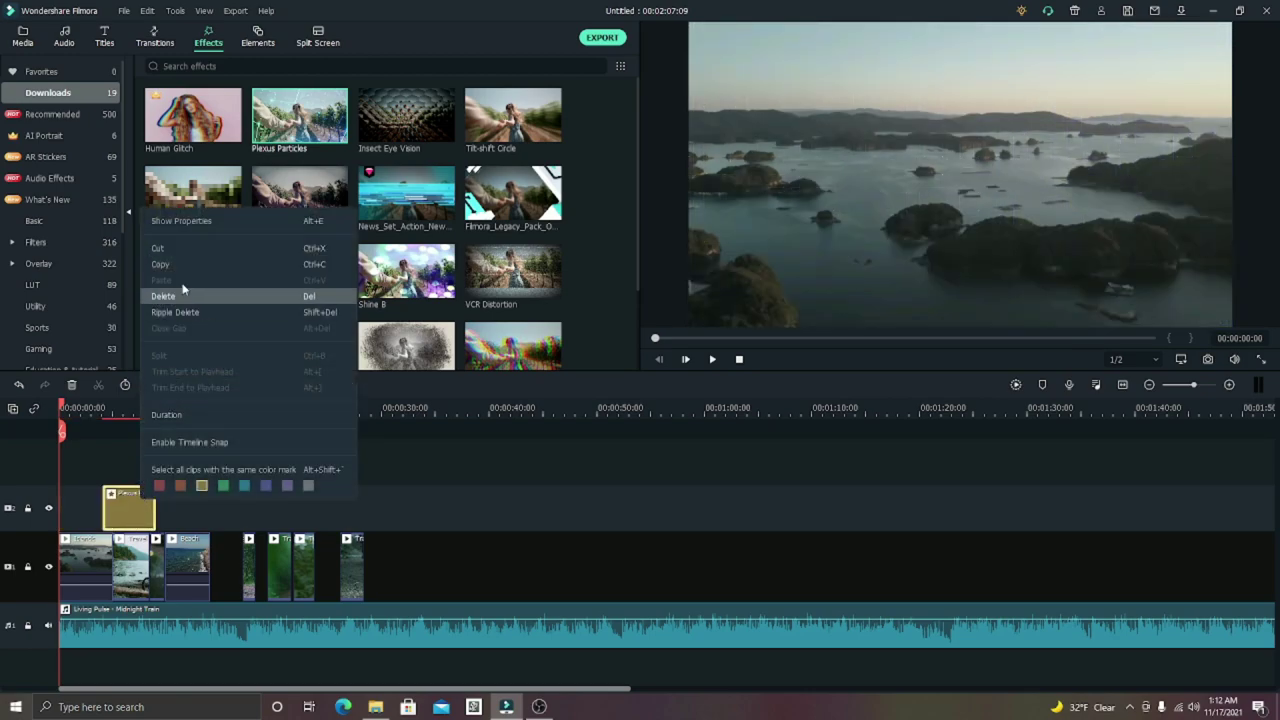
pyautogui.click(181, 287)
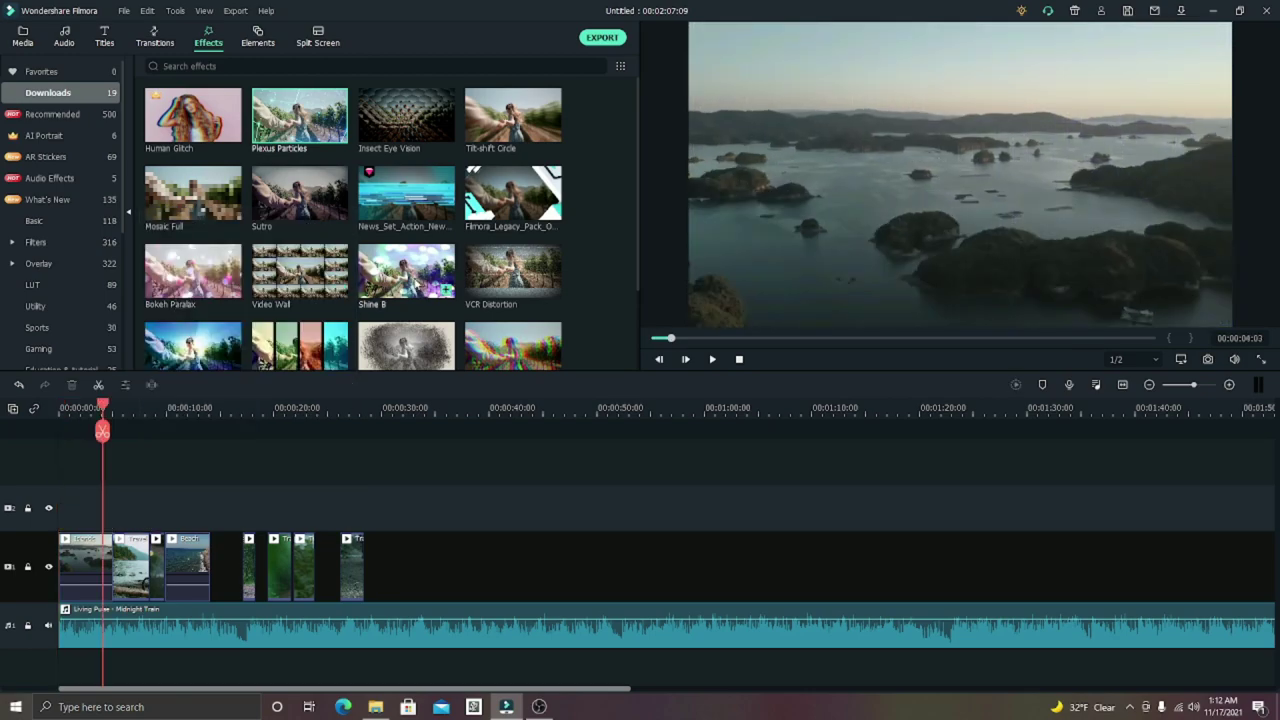
# Step: Add the Blue Explosion effect above the first clip at the timeline start and play it through into the second clip
pyautogui.scroll(-2, 413, 283)
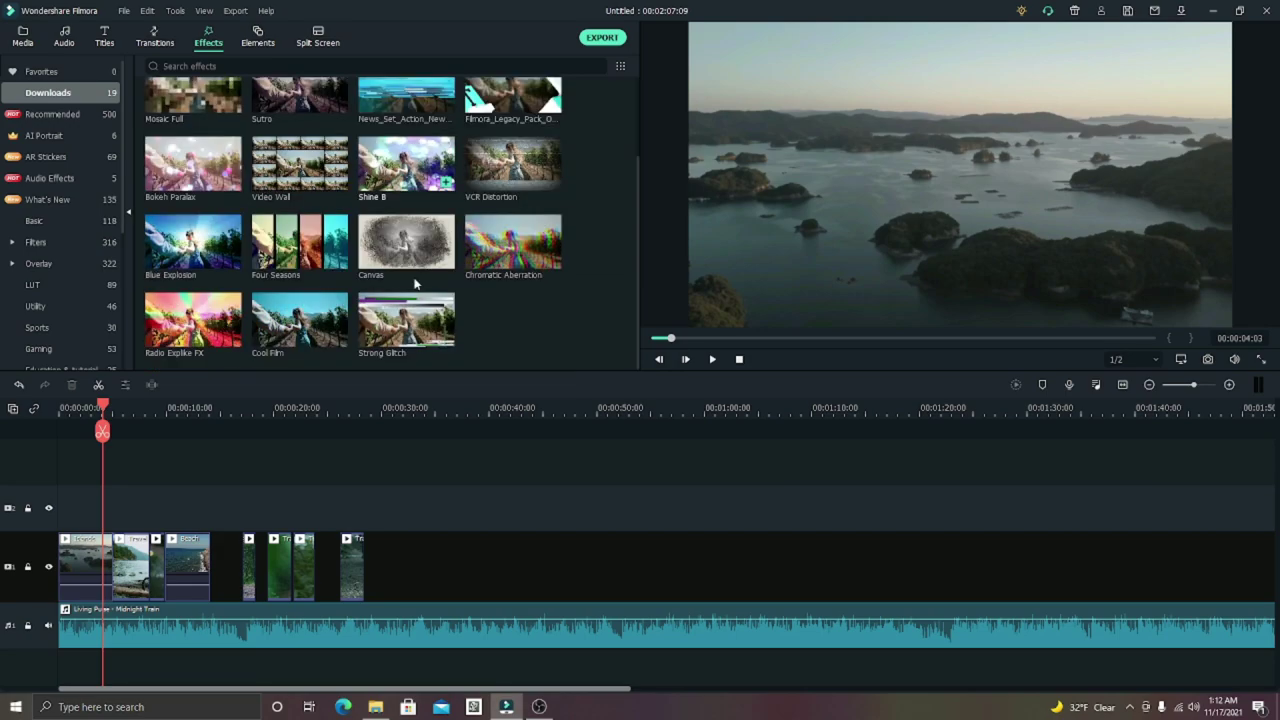
pyautogui.click(198, 232)
pyautogui.moveTo(198, 232); pyautogui.dragTo(62, 517)
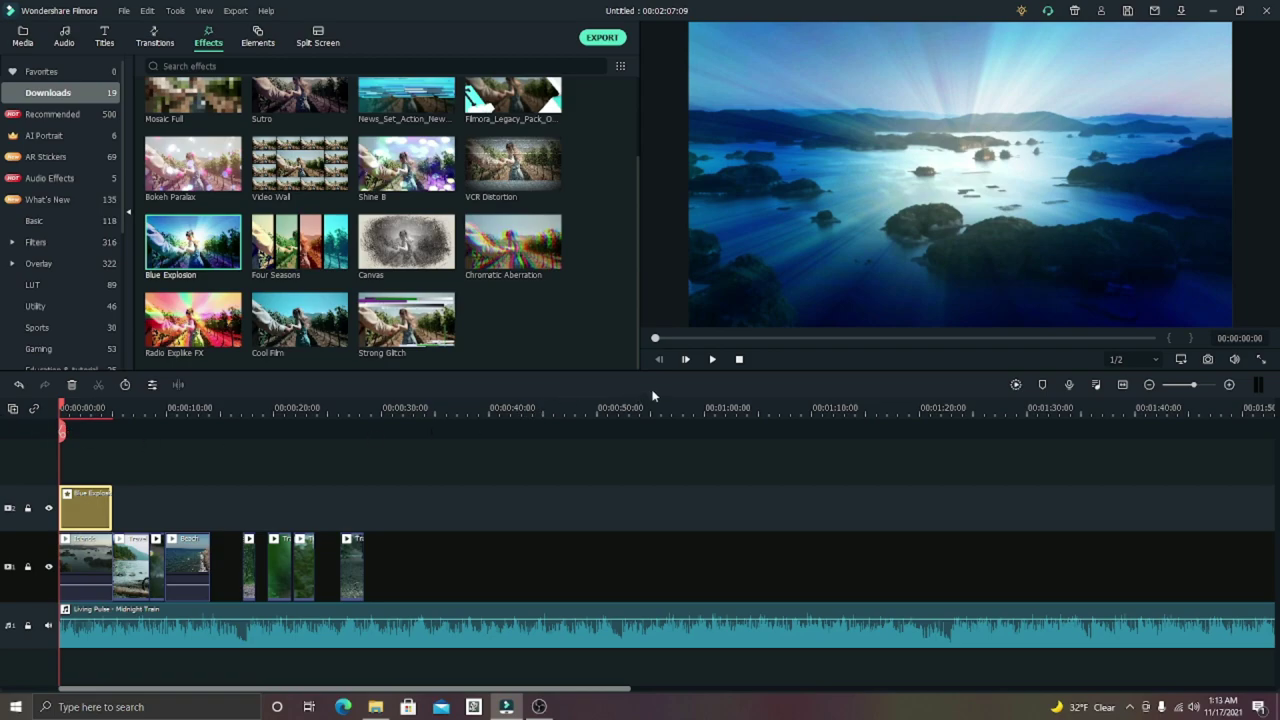
pyautogui.click(713, 360)
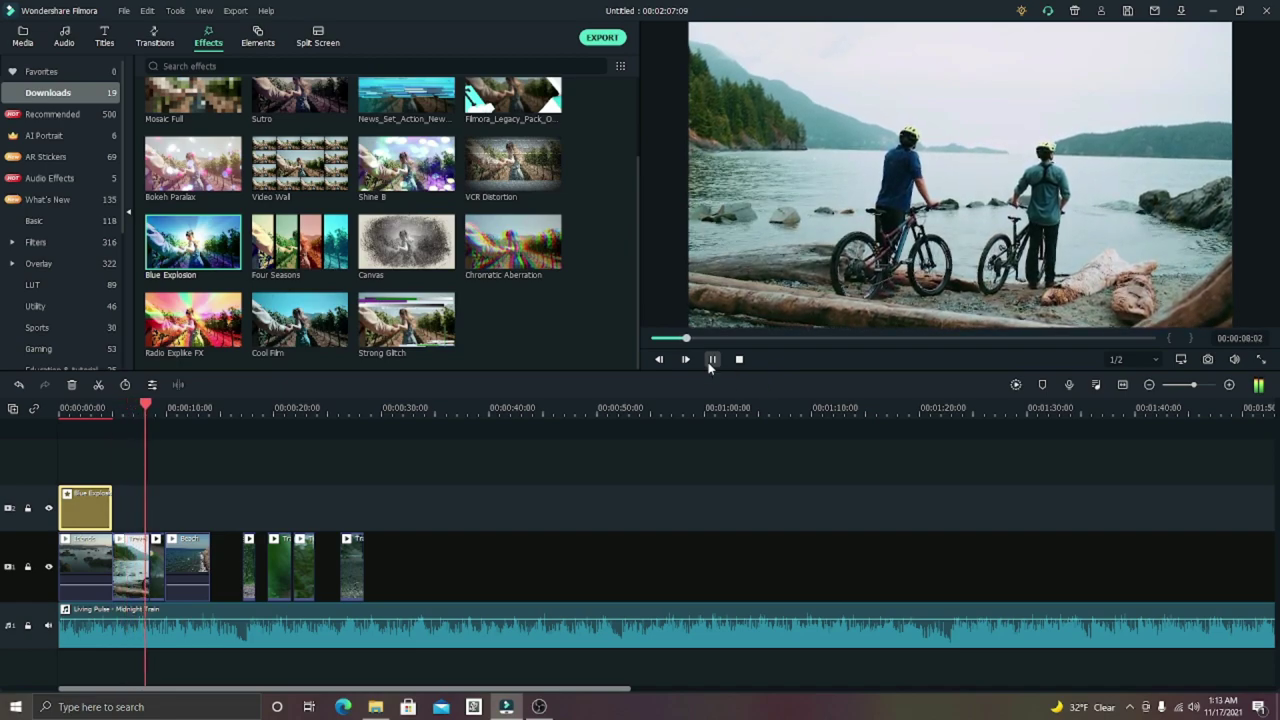
pyautogui.click(705, 366)
# Step: Place the Four Seasons effect above the short third clip at about 9 seconds and preview the intro from the start
pyautogui.moveTo(300, 245); pyautogui.dragTo(162, 504)
pyautogui.moveTo(155, 407); pyautogui.dragTo(40, 397)
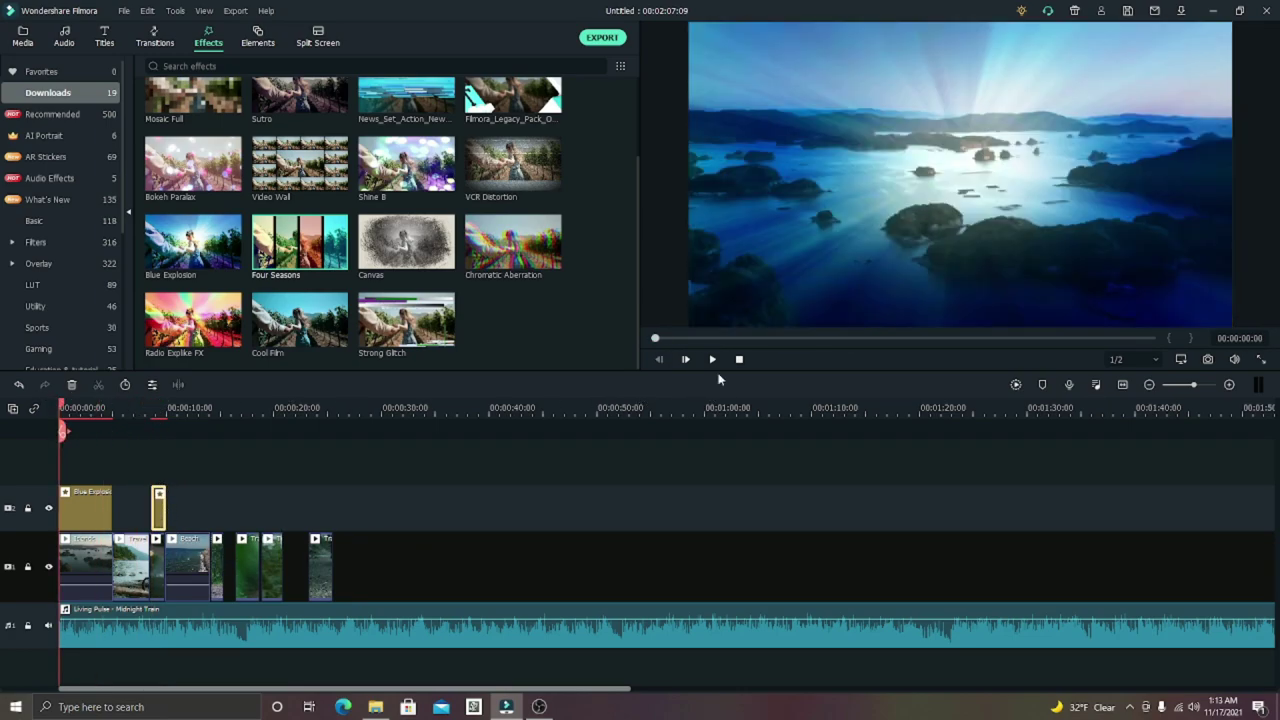
pyautogui.click(712, 360)
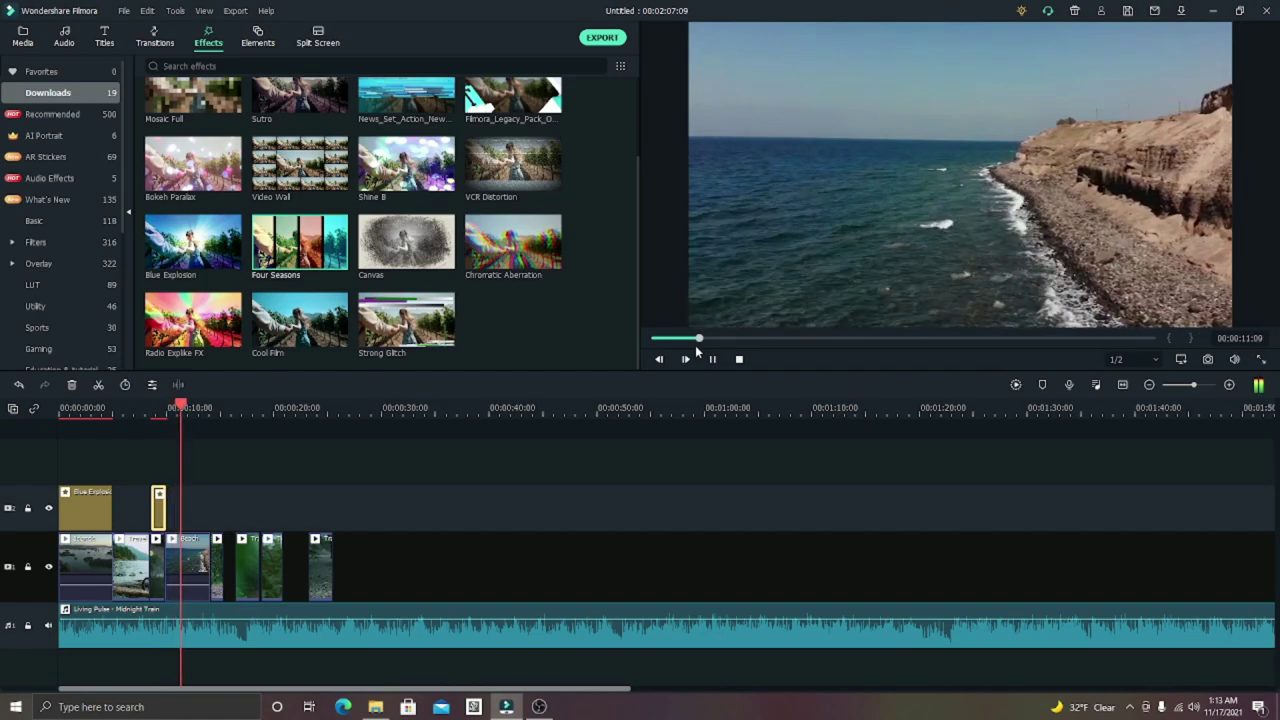
pyautogui.click(712, 358)
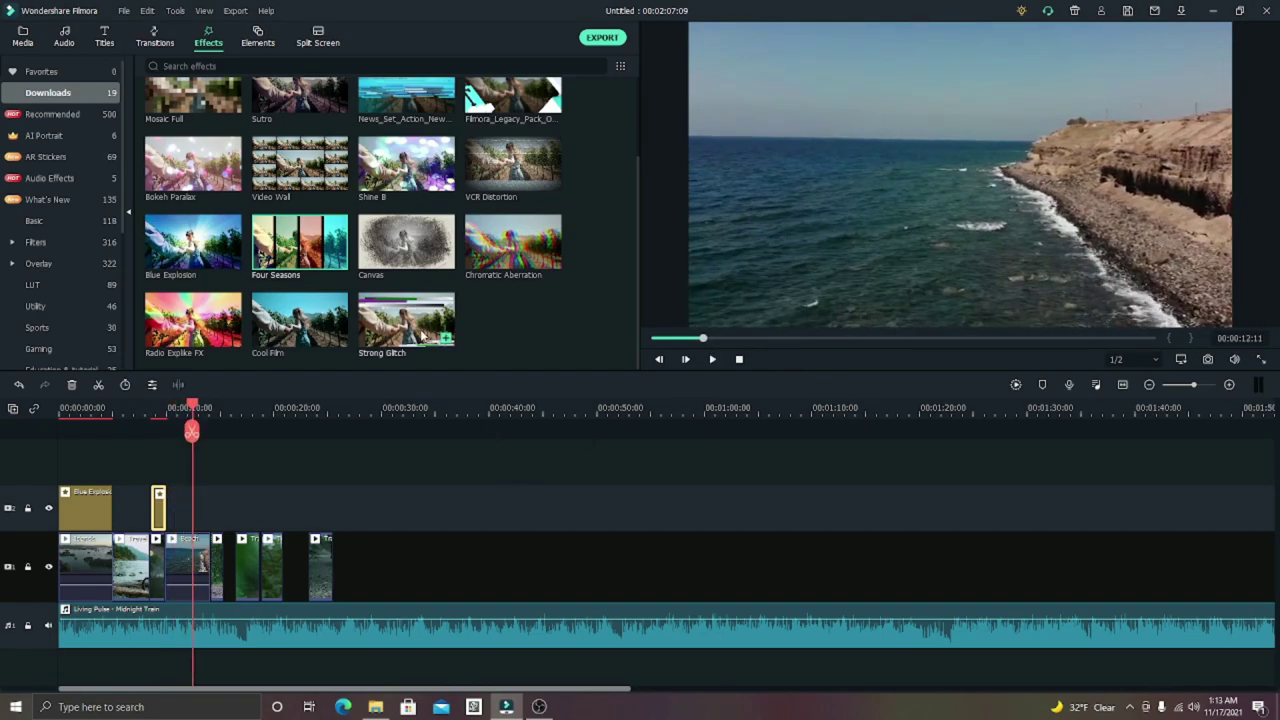
# Step: Add the Cool Film effect above the Beach clip directly after Four Seasons and trim it to the clip's end
pyautogui.moveTo(300, 322); pyautogui.dragTo(151, 500)
pyautogui.click(157, 505)
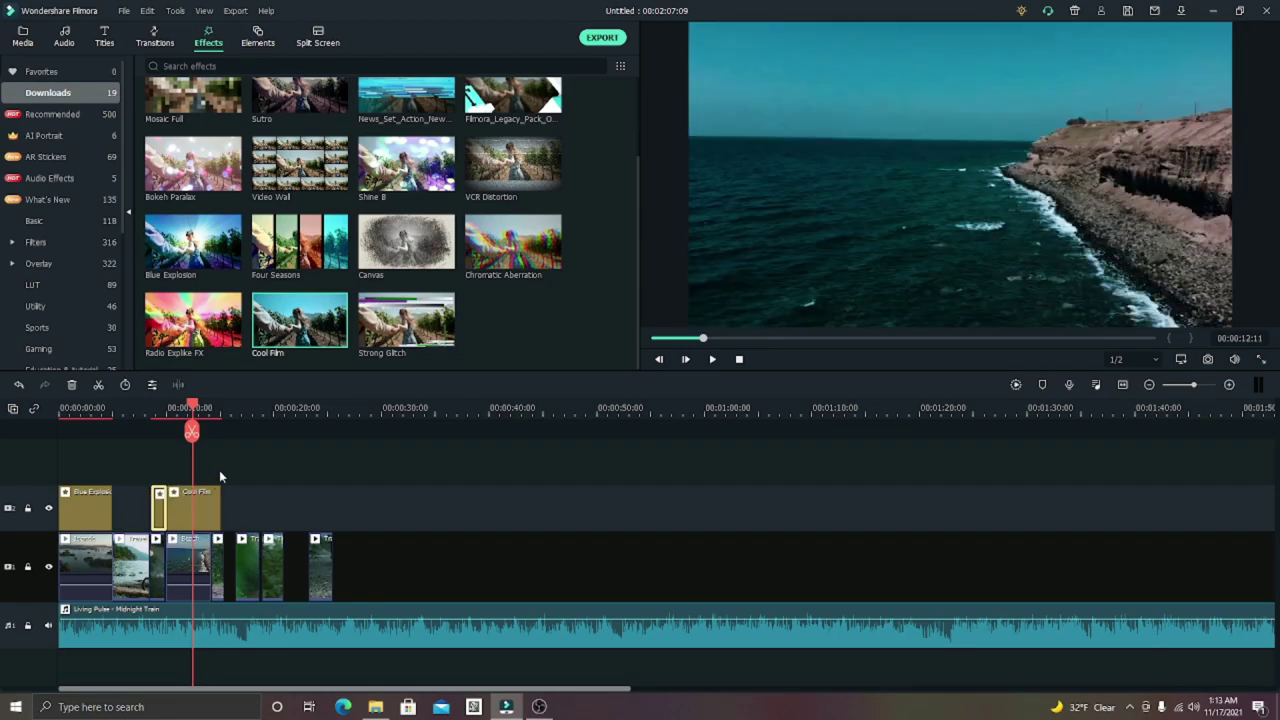
pyautogui.moveTo(192, 407)
pyautogui.mouseDown()
pyautogui.moveTo(219, 410)
pyautogui.moveTo(204, 429)
pyautogui.mouseUp()
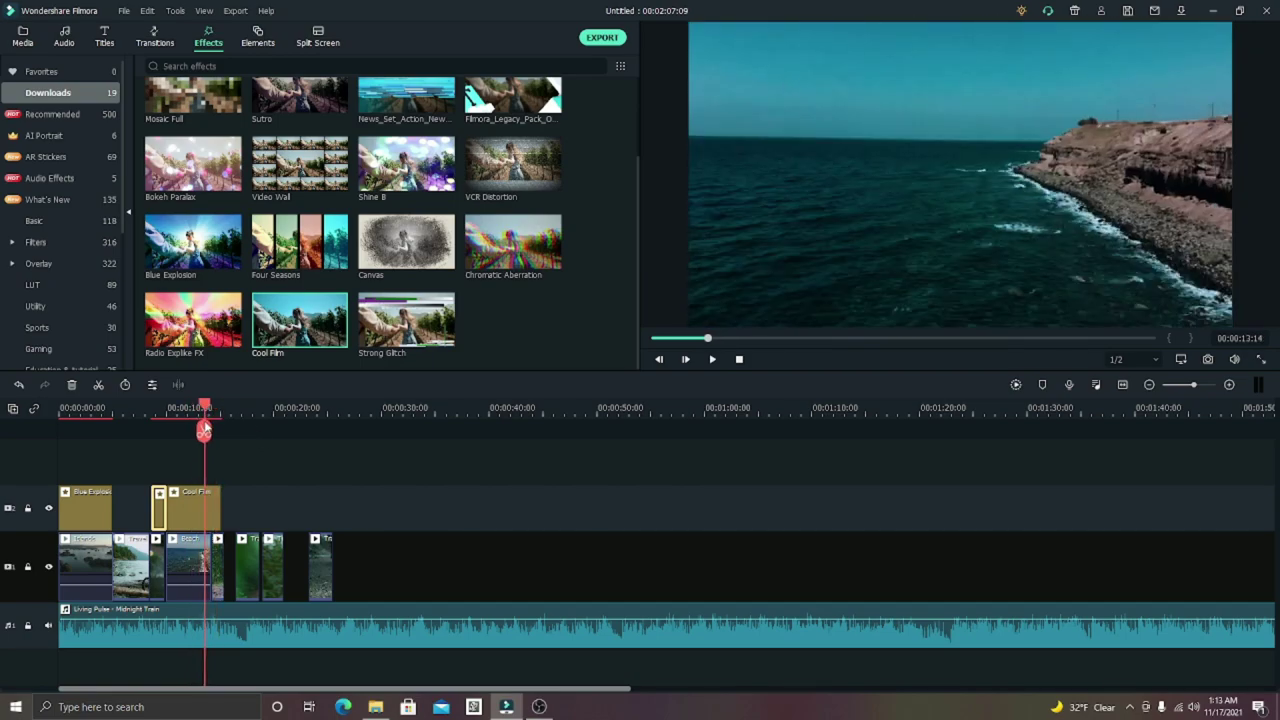
pyautogui.click(208, 510)
pyautogui.moveTo(221, 507); pyautogui.dragTo(211, 504)
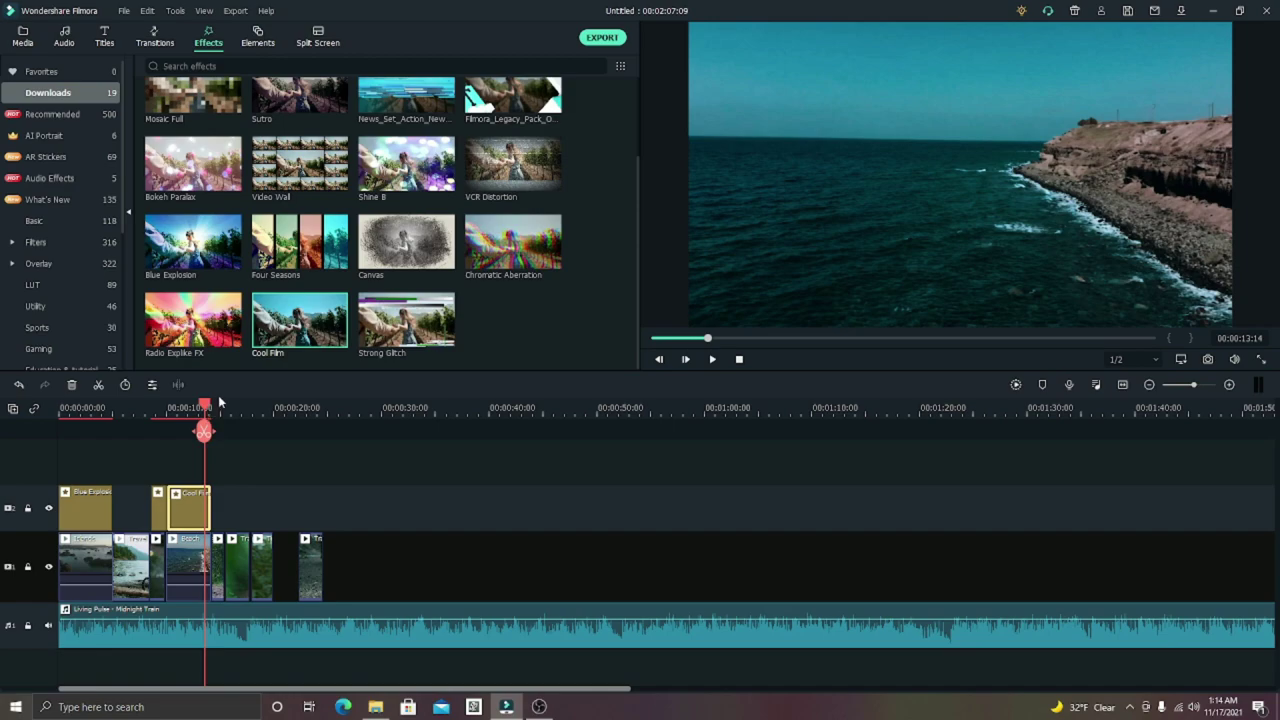
# Step: Place the VCR Distortion effect on a new track above Blue Explosion at about 1 second and preview it from the start
pyautogui.scroll(2, 380, 327)
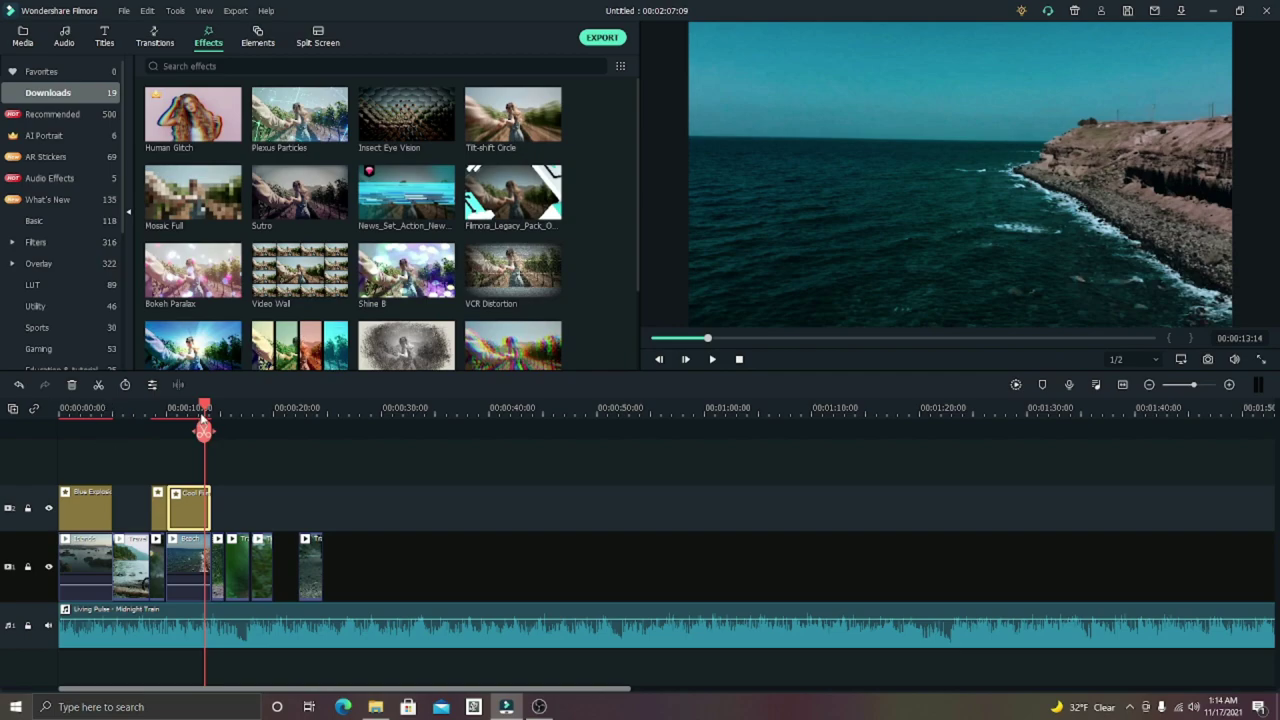
pyautogui.moveTo(204, 407); pyautogui.dragTo(50, 424)
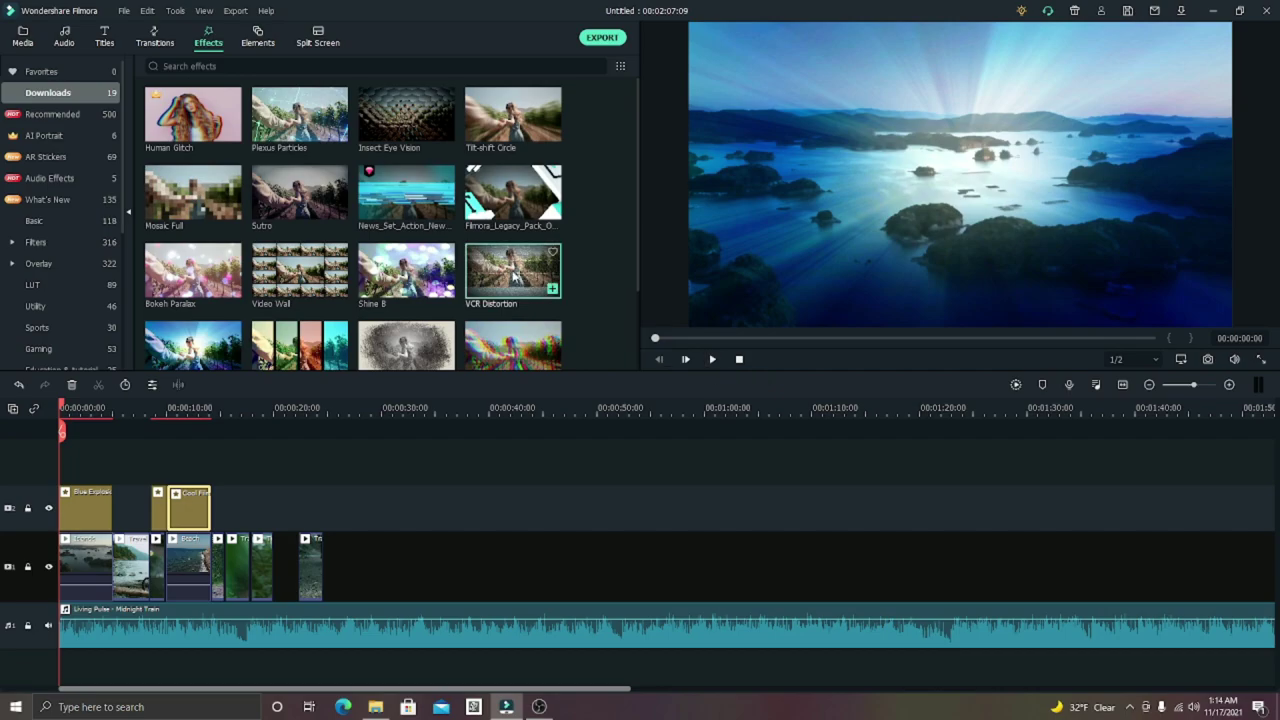
pyautogui.click(513, 275)
pyautogui.moveTo(513, 275); pyautogui.dragTo(77, 485)
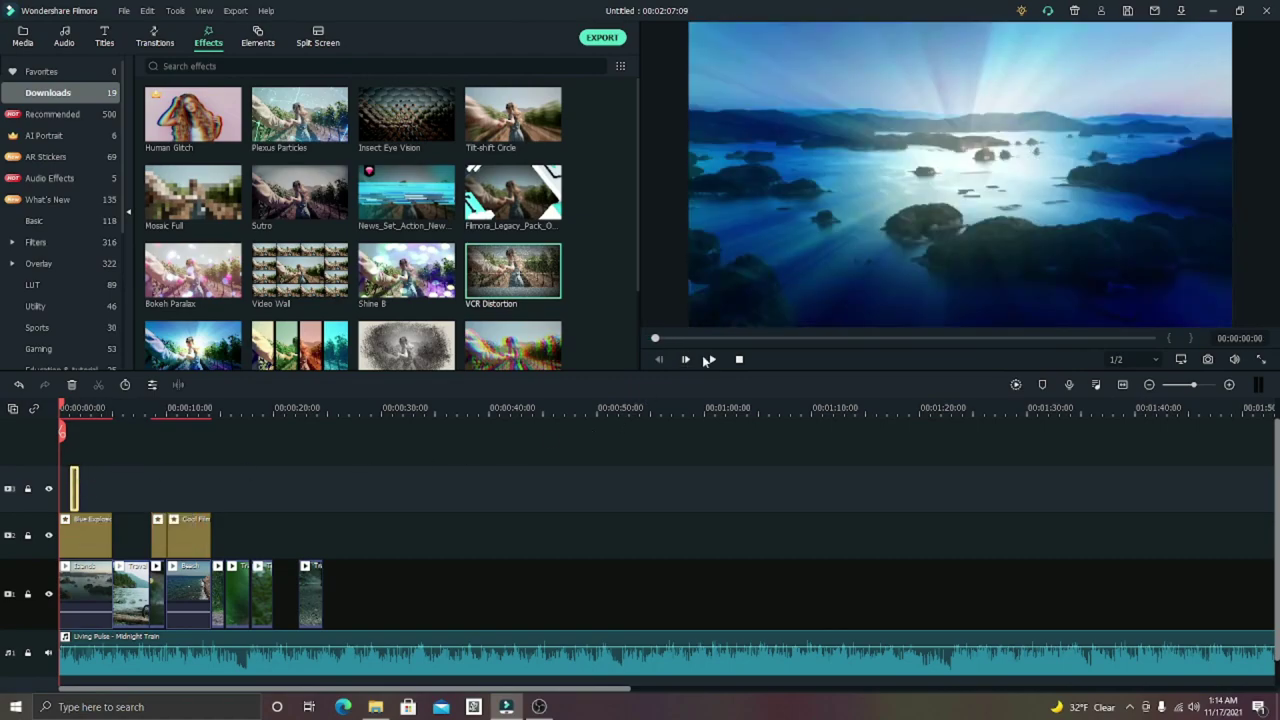
pyautogui.click(713, 360)
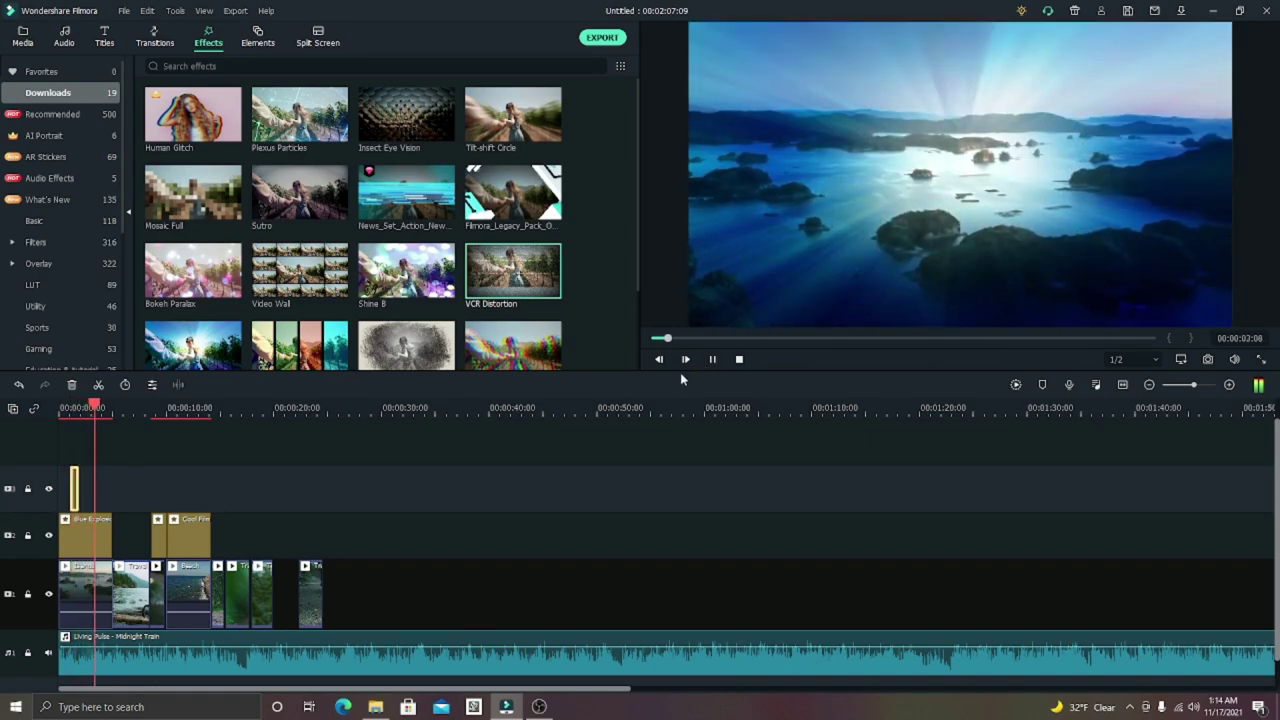
pyautogui.click(713, 360)
# Step: Add VCR Distortion above the second clip at about 5 seconds and play the intro from the start to about 9 seconds
pyautogui.moveTo(513, 272); pyautogui.dragTo(125, 490)
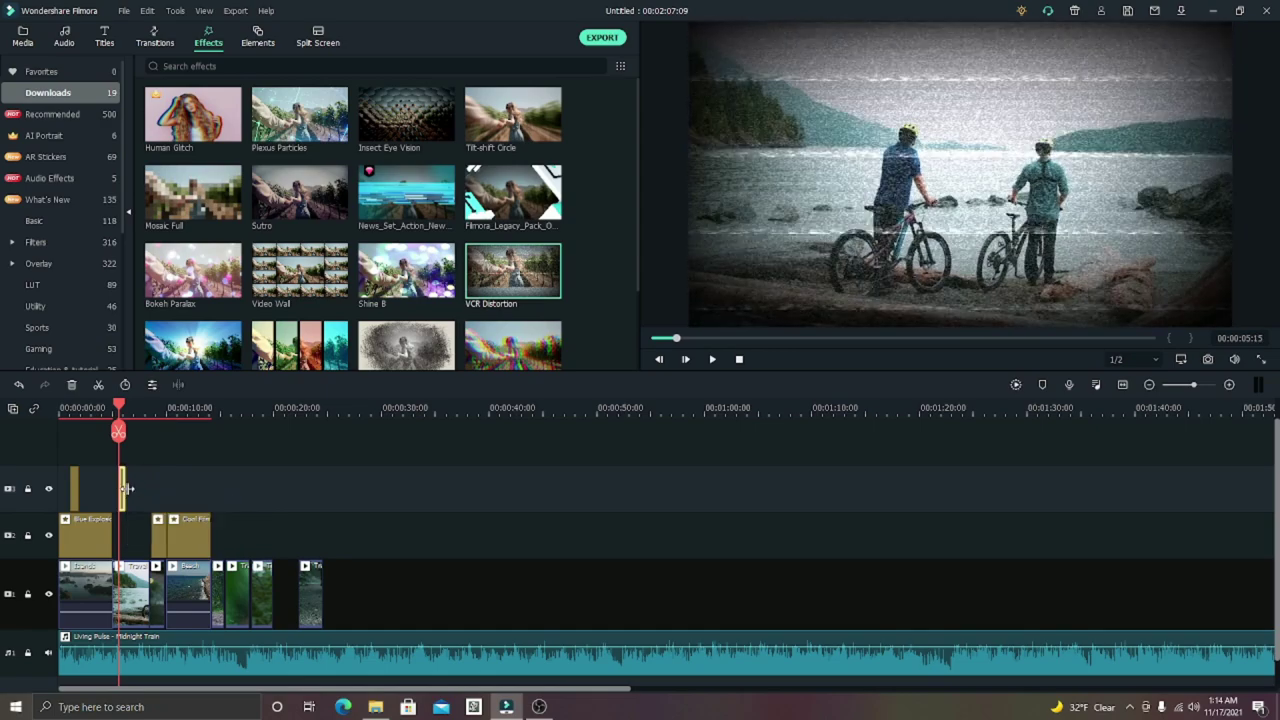
pyautogui.moveTo(118, 404); pyautogui.dragTo(61, 404)
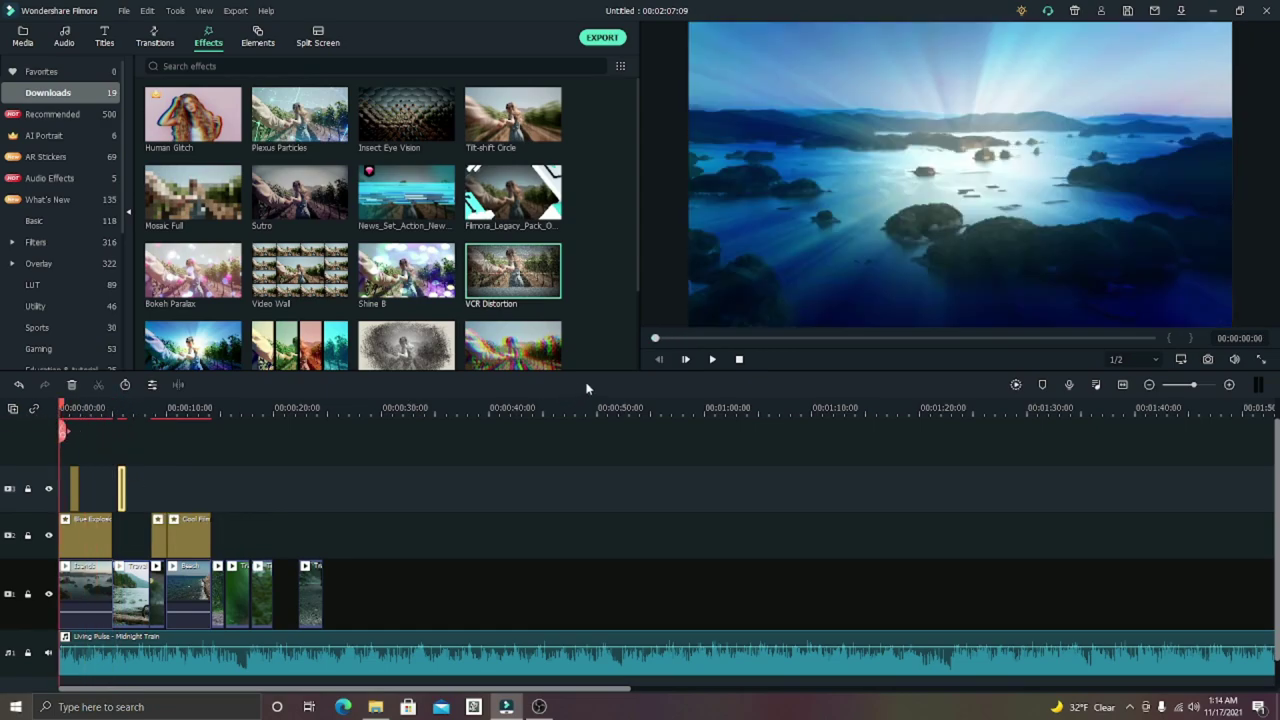
pyautogui.click(712, 361)
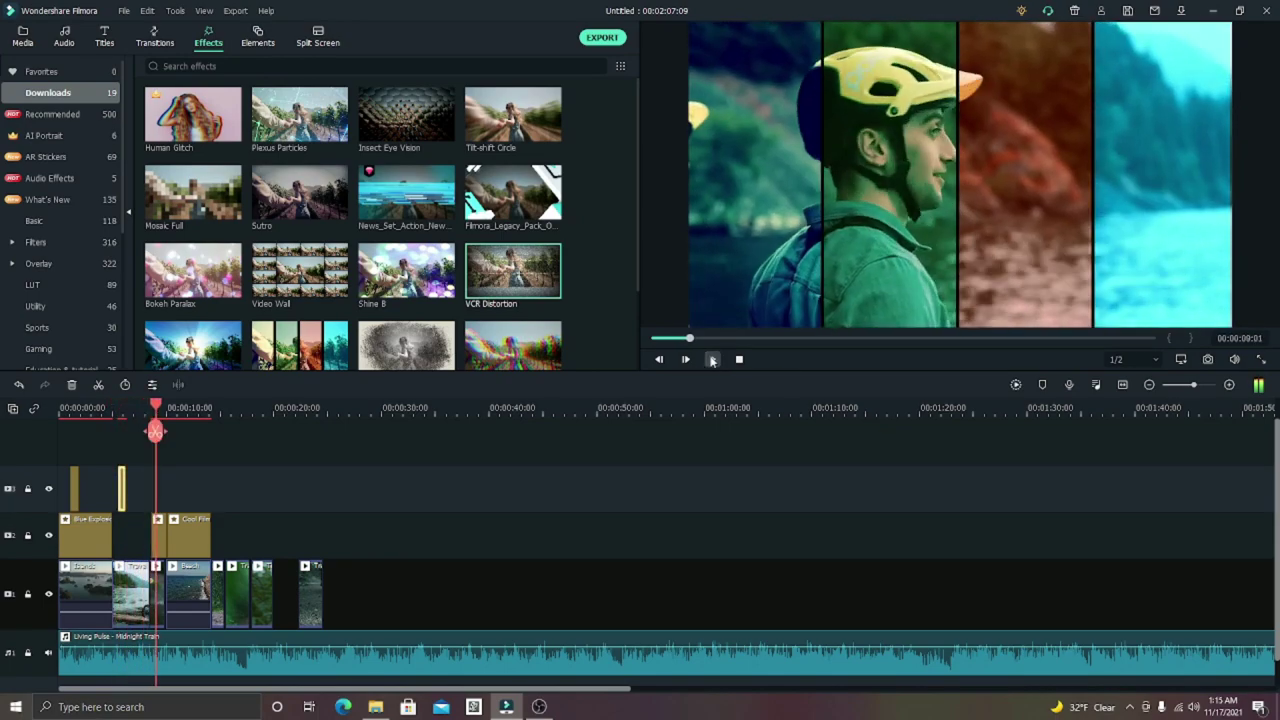
pyautogui.click(712, 360)
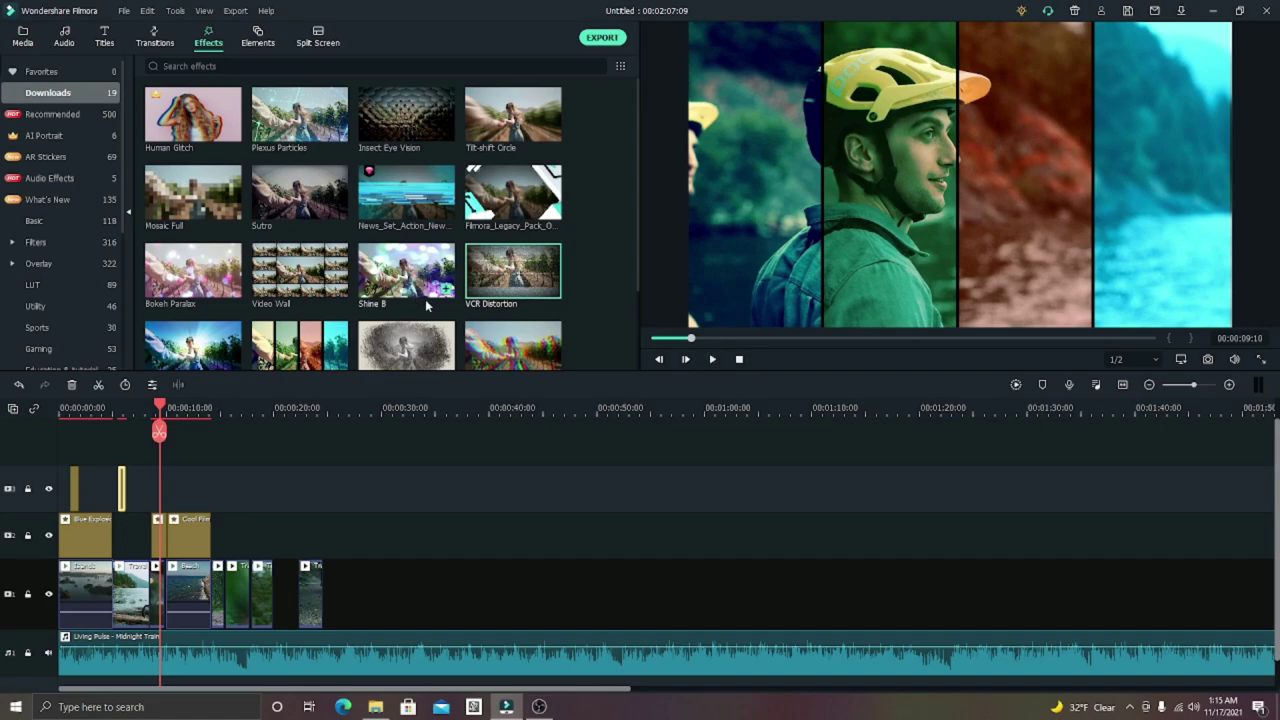
# Step: Add VCR Distortion where the Beach clip begins, at about 9 seconds, and play on to about 14 seconds
pyautogui.moveTo(505, 278); pyautogui.dragTo(170, 495)
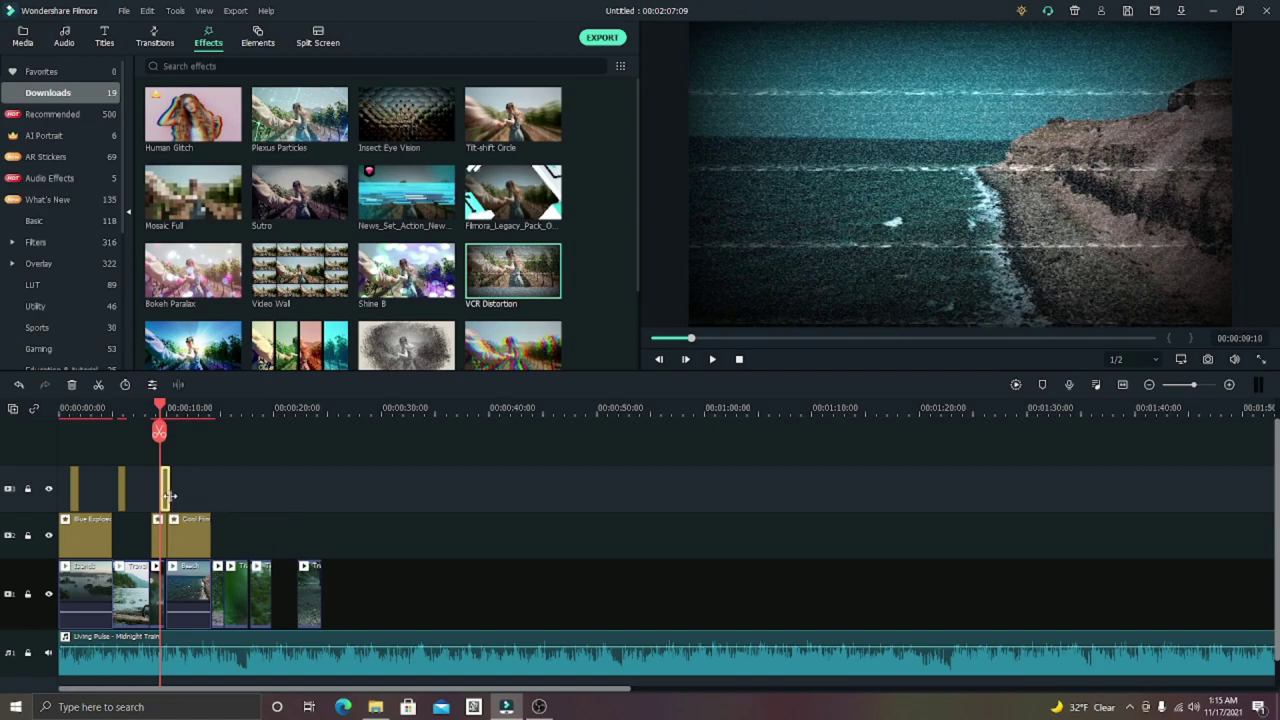
pyautogui.click(711, 360)
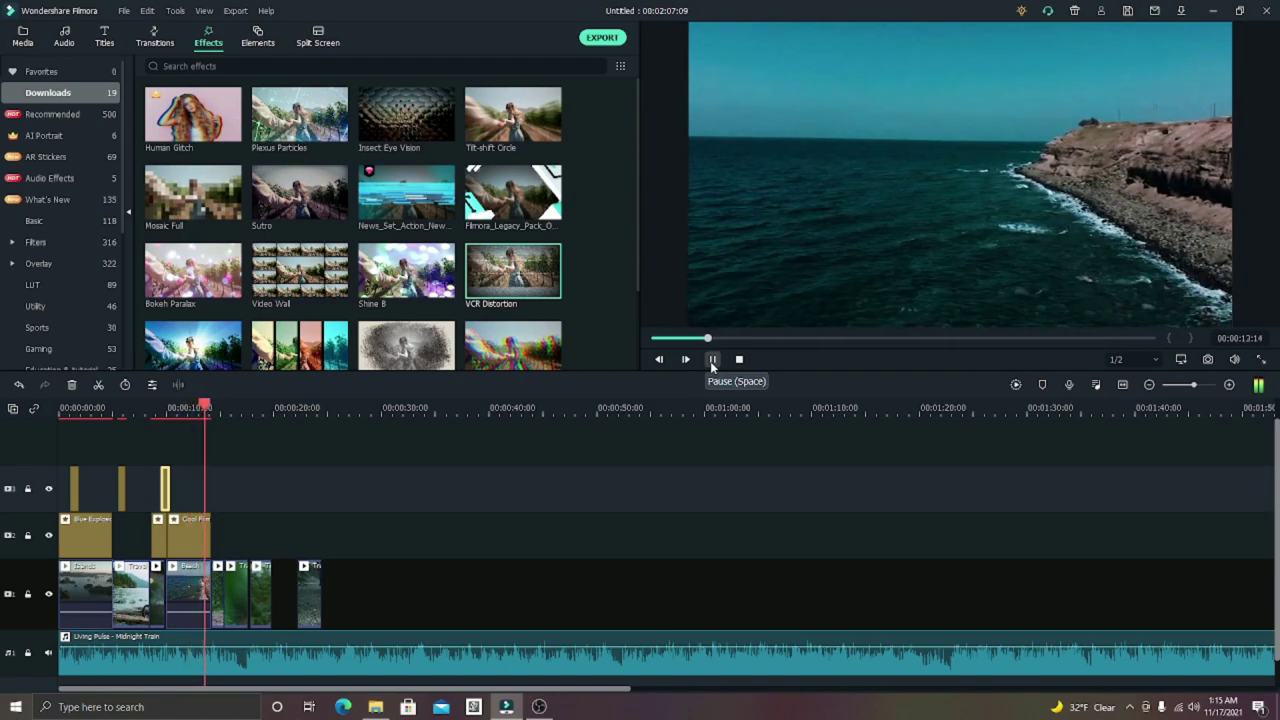
pyautogui.click(712, 360)
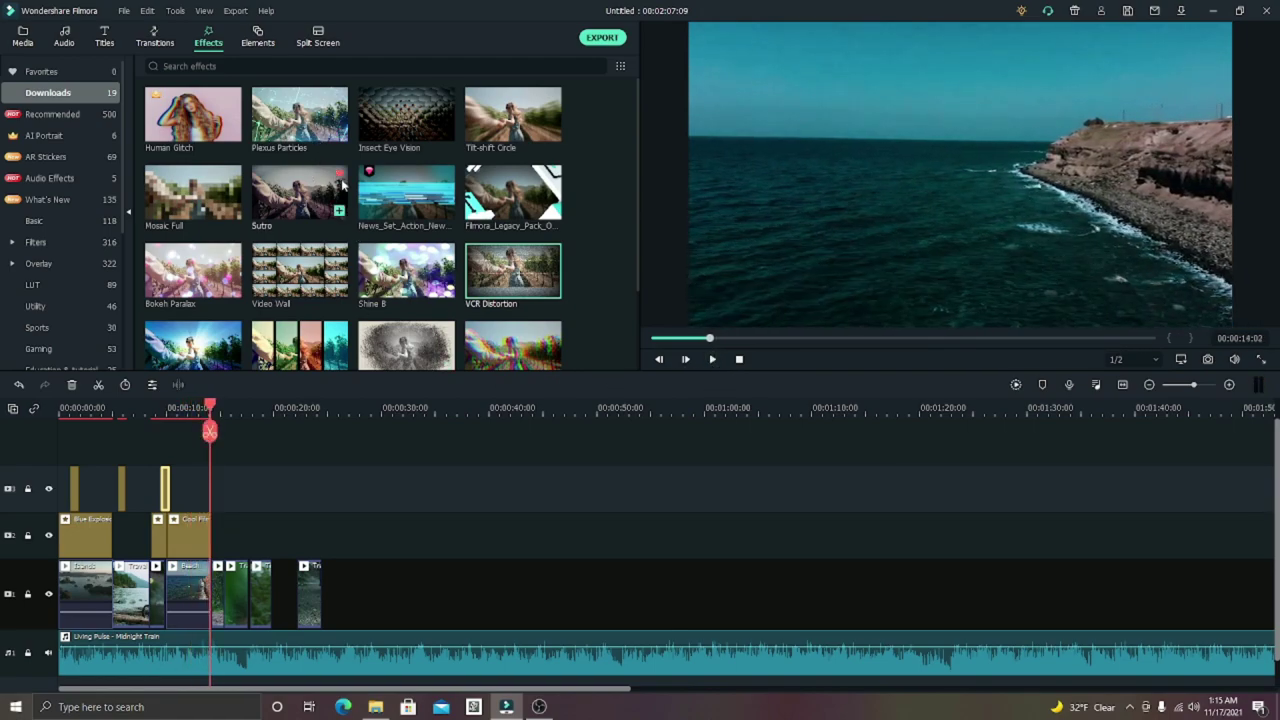
# Step: Add VCR Distortion directly after the Beach clip at about 14 seconds and replay the intro from the start
pyautogui.moveTo(278, 445); pyautogui.dragTo(218, 488)
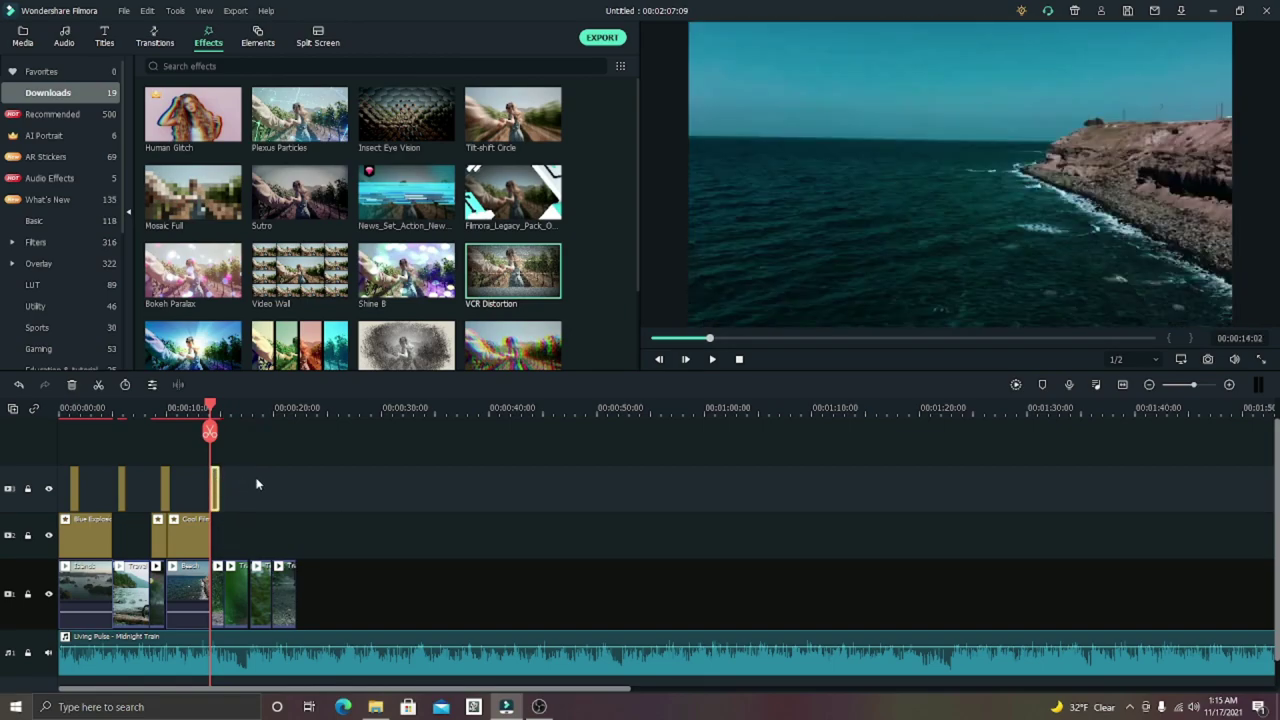
pyautogui.press('Home')
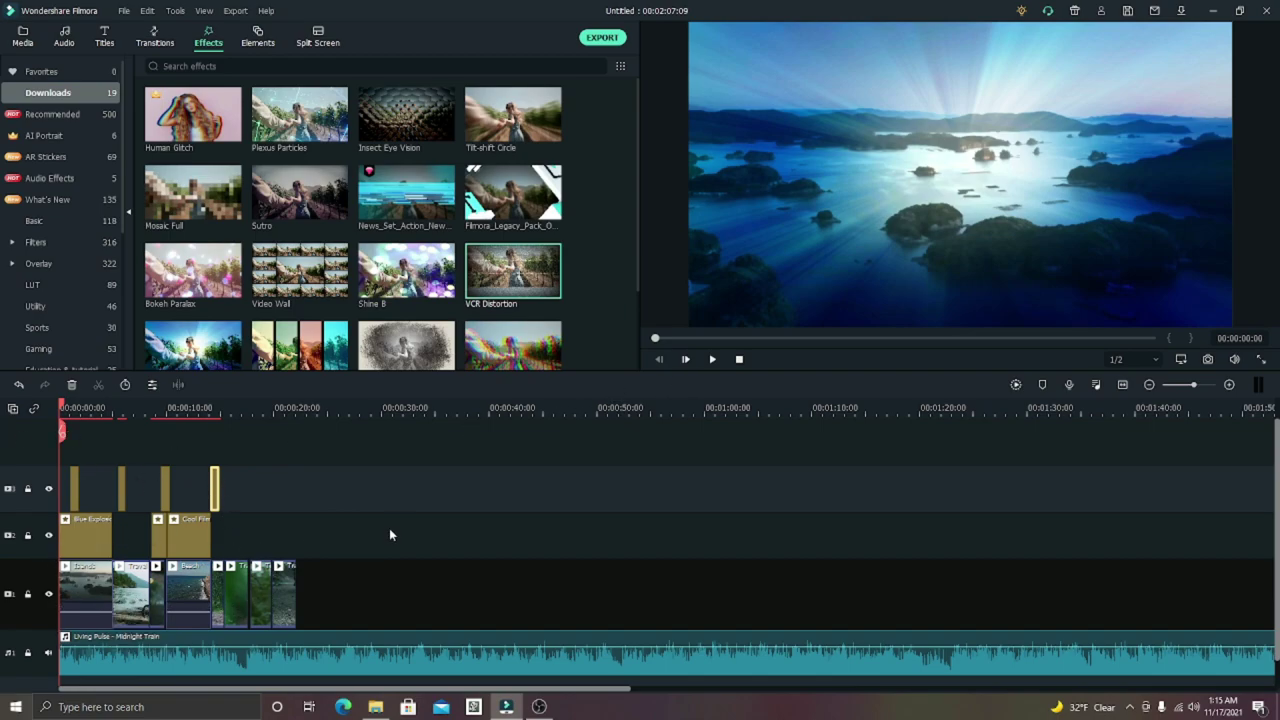
pyautogui.click(712, 359)
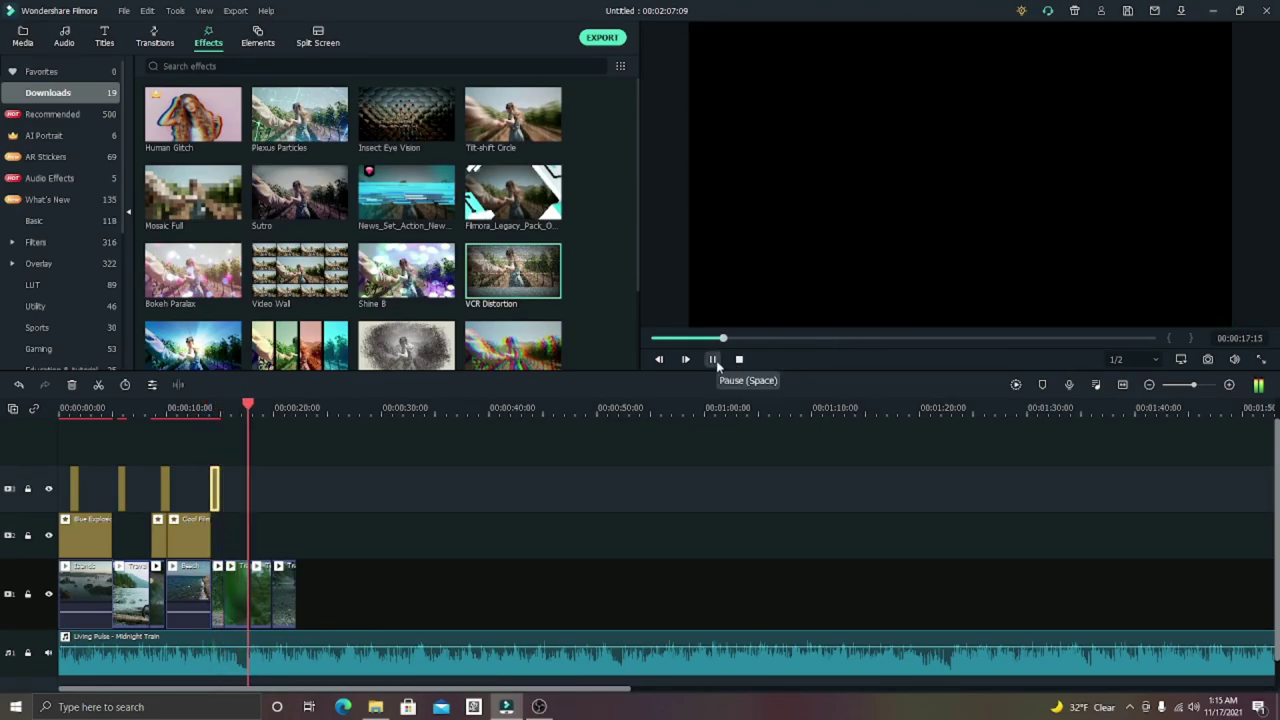
pyautogui.click(714, 360)
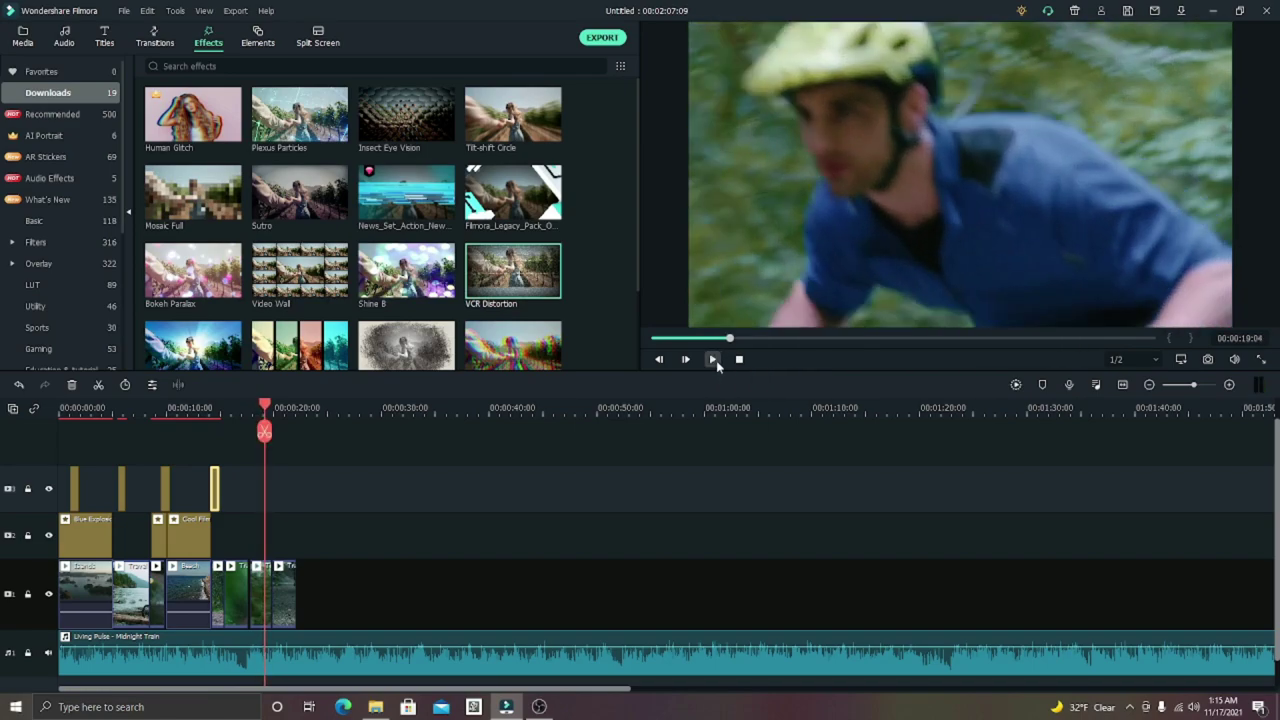
# Step: Review the change from the first to the second clip and where Blue Explosion ends, and replay the intro from the start
pyautogui.moveTo(266, 408); pyautogui.dragTo(122, 425)
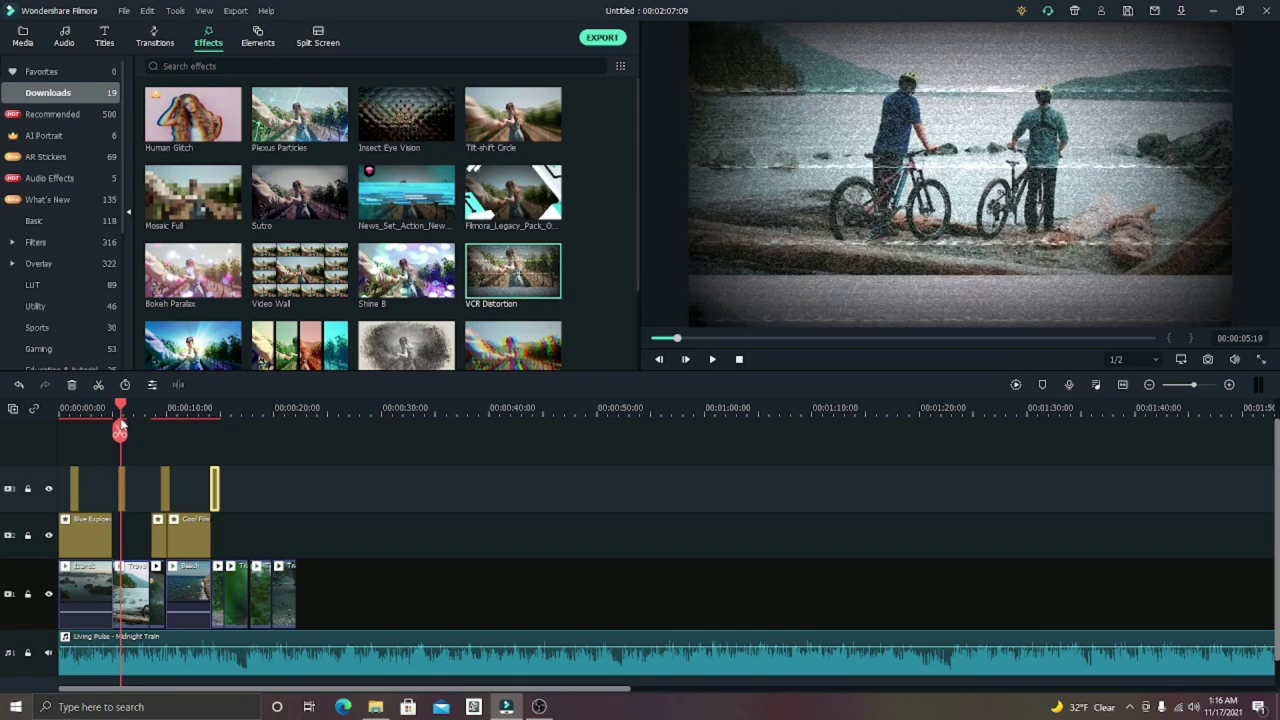
pyautogui.moveTo(122, 425)
pyautogui.mouseDown()
pyautogui.moveTo(87, 430)
pyautogui.moveTo(107, 432)
pyautogui.mouseUp()
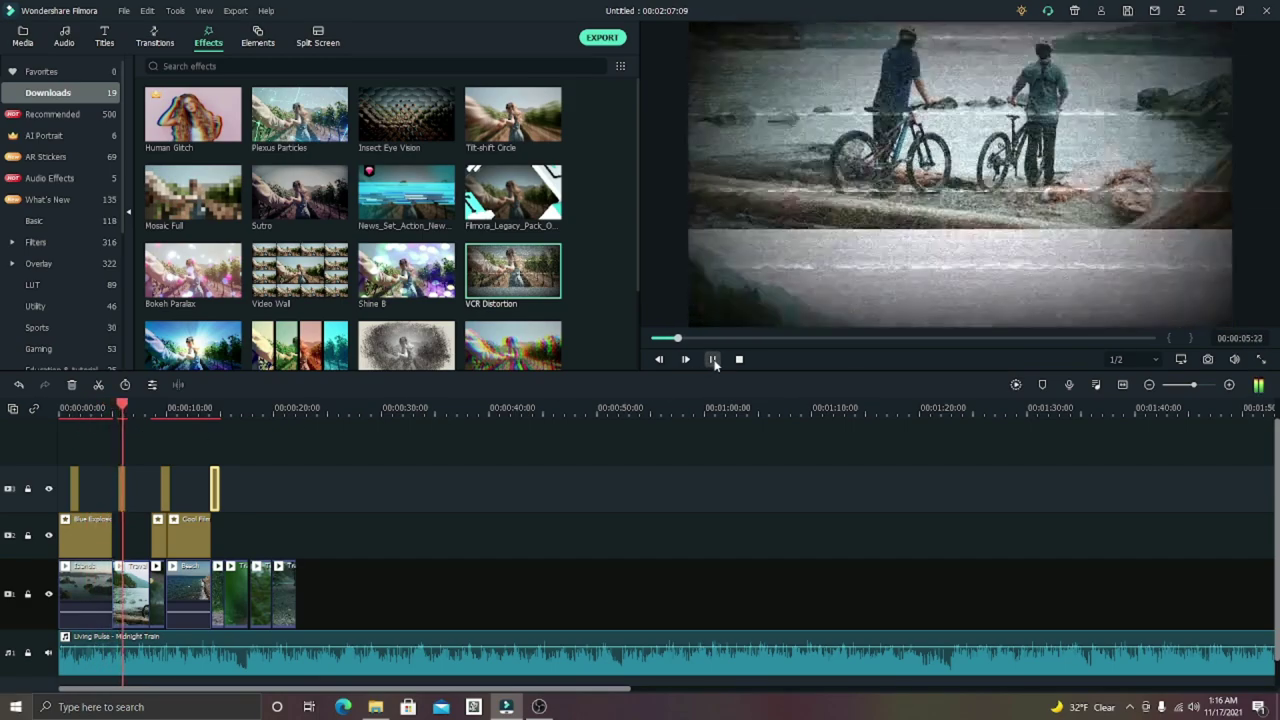
pyautogui.click(714, 362)
pyautogui.click(104, 543)
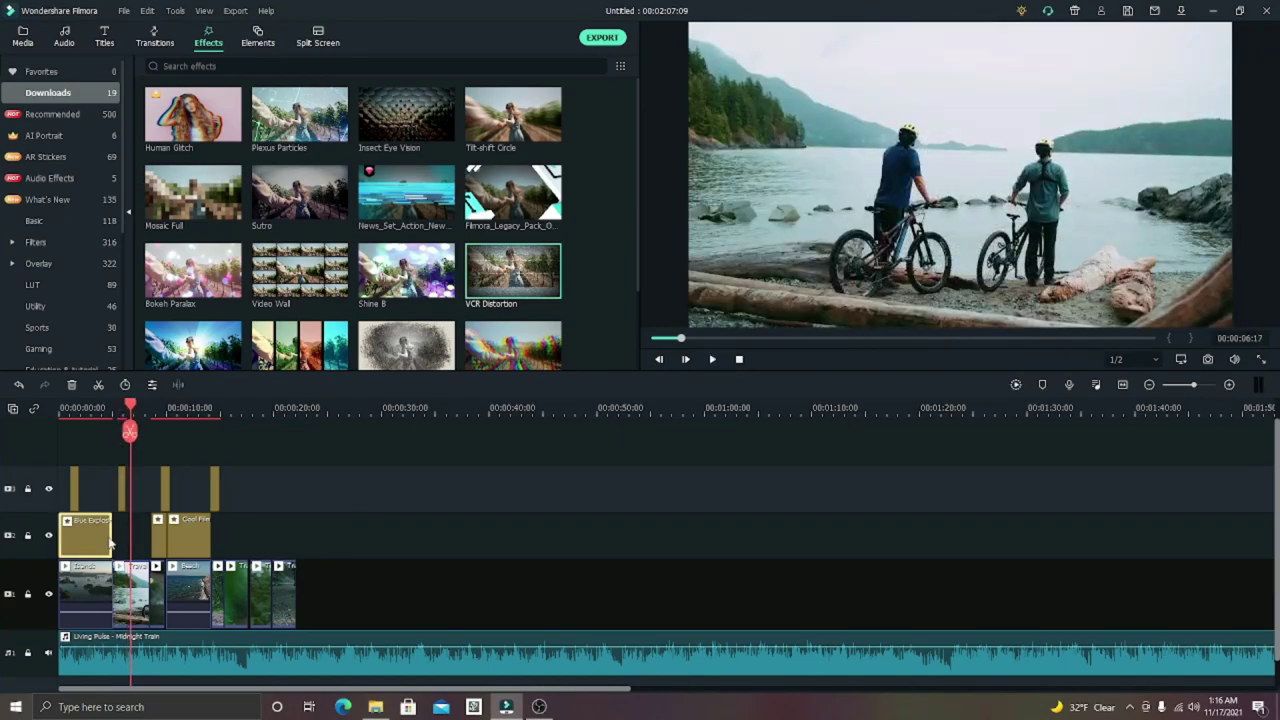
pyautogui.moveTo(113, 537); pyautogui.dragTo(112, 537)
pyautogui.moveTo(135, 412); pyautogui.dragTo(61, 412)
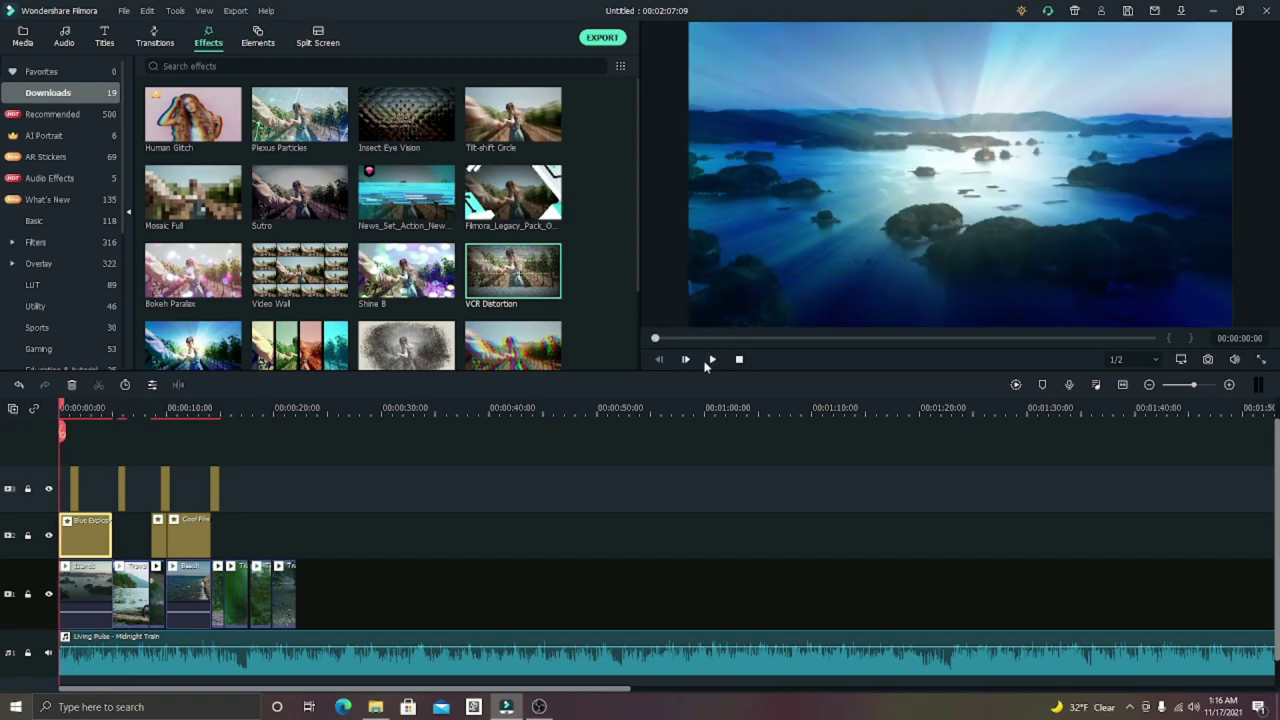
pyautogui.click(713, 360)
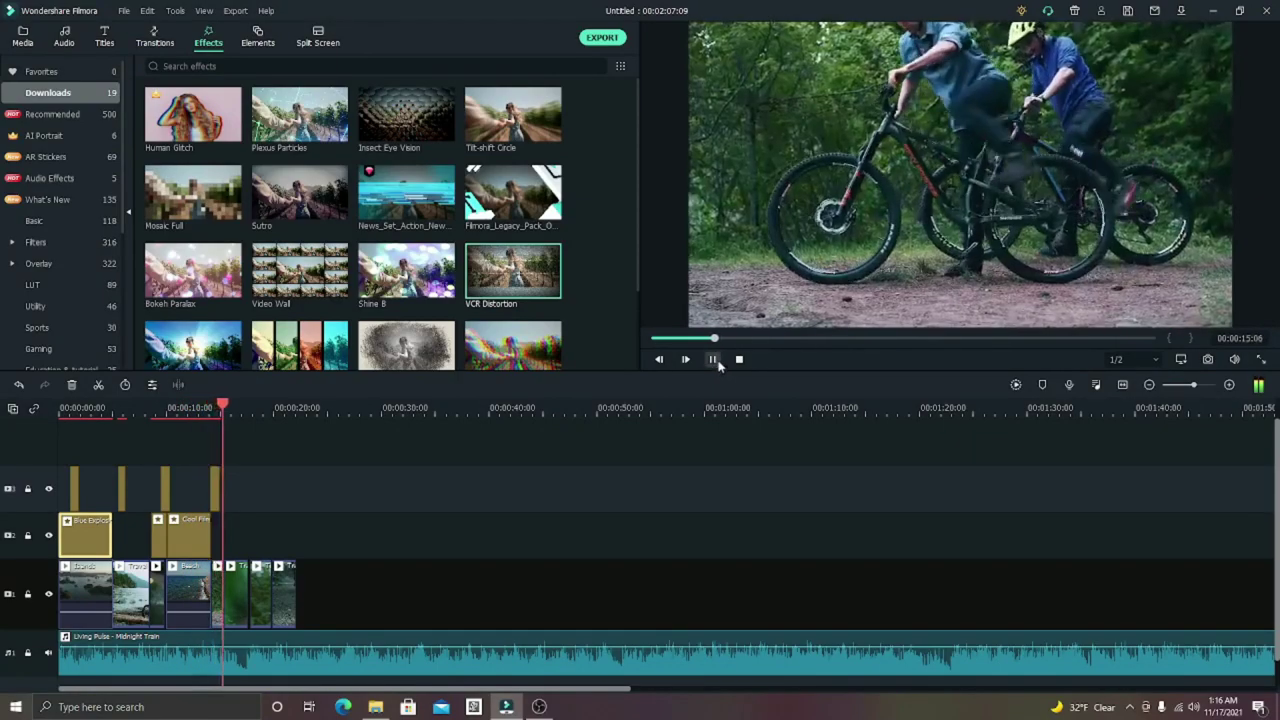
pyautogui.click(712, 362)
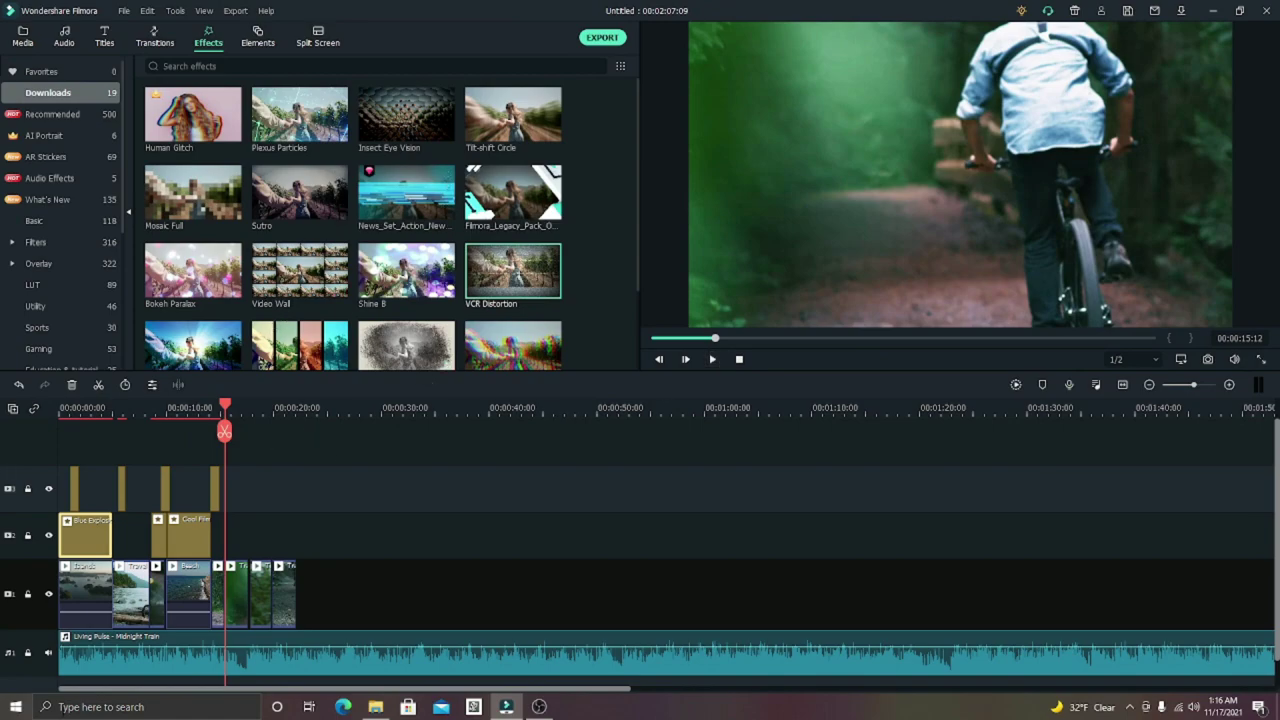
# Step: Add Cool Film on a new track from about 14 seconds, extend it to the end of the last clip, and preview it
pyautogui.scroll(-1, 337, 278)
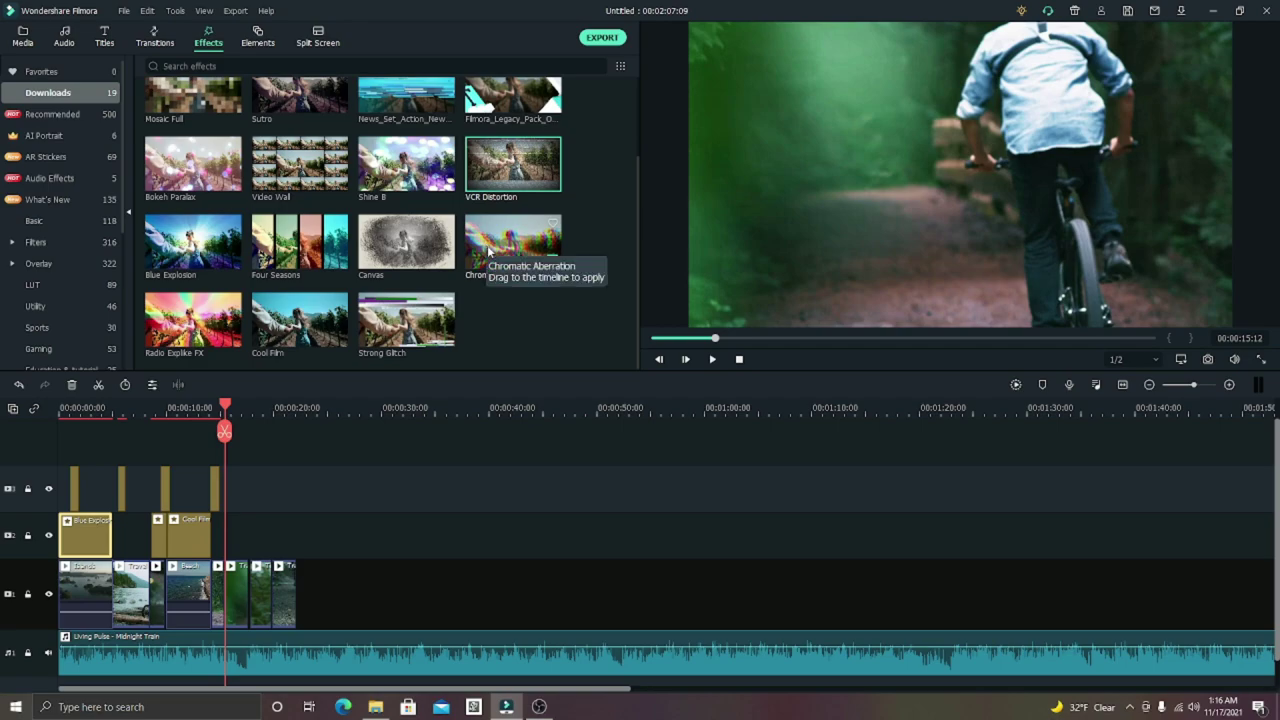
pyautogui.click(262, 334)
pyautogui.moveTo(306, 312); pyautogui.dragTo(212, 463)
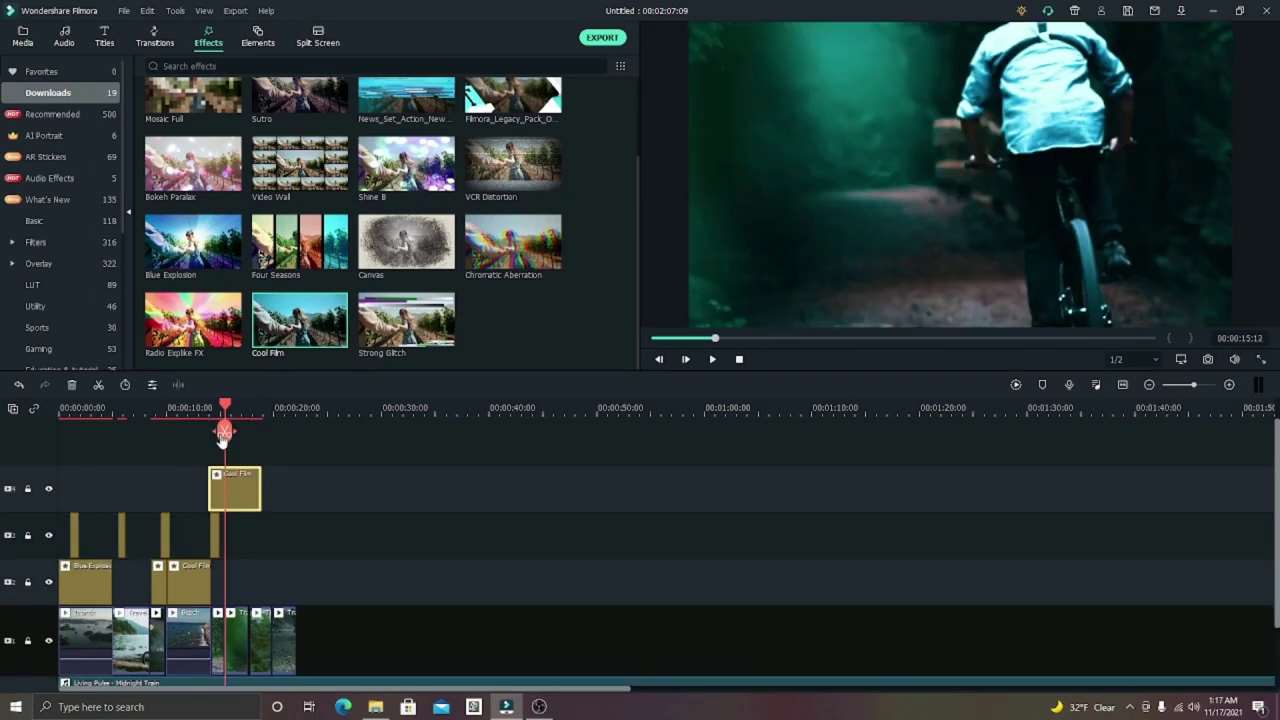
pyautogui.moveTo(262, 488); pyautogui.dragTo(298, 496)
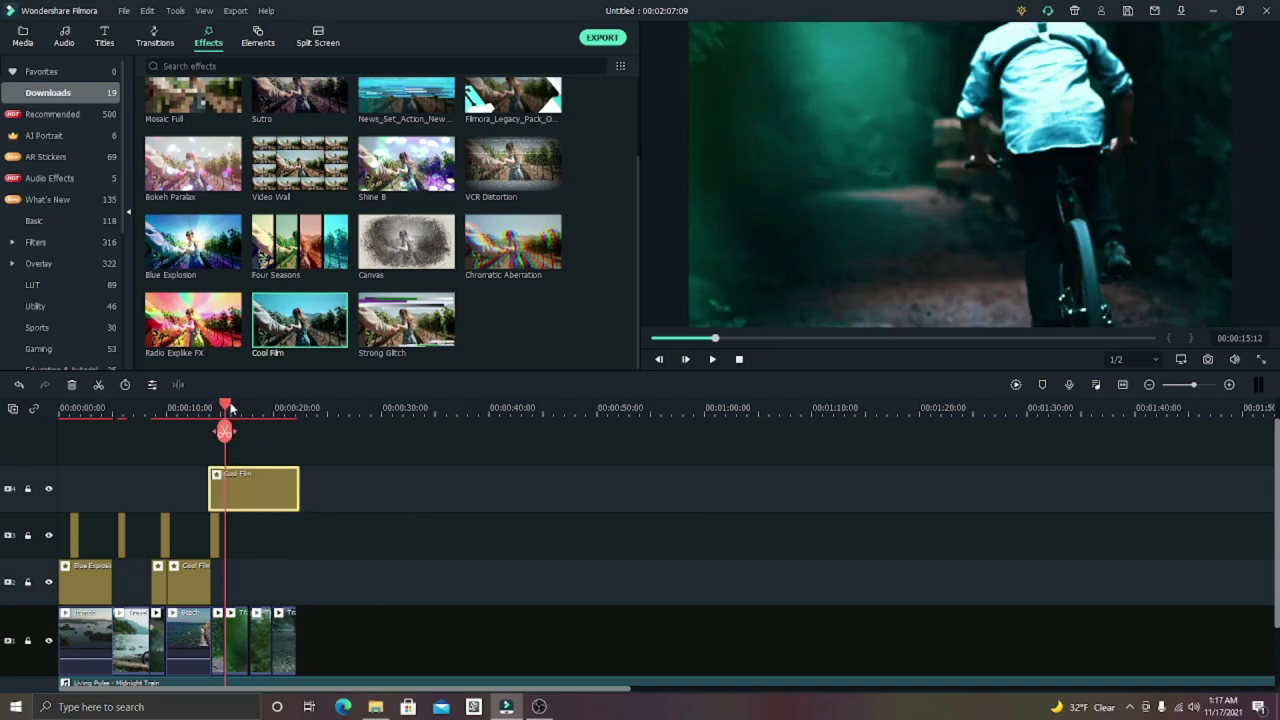
pyautogui.scroll(-1, 230, 408)
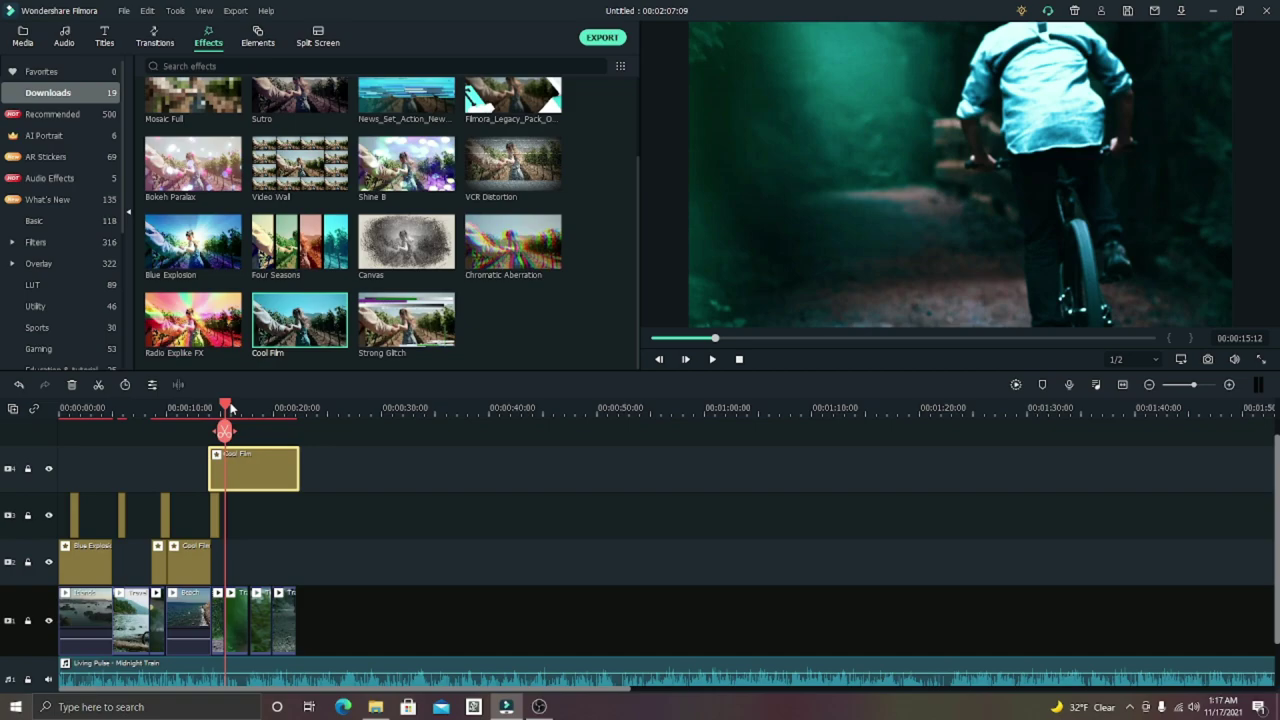
pyautogui.click(711, 364)
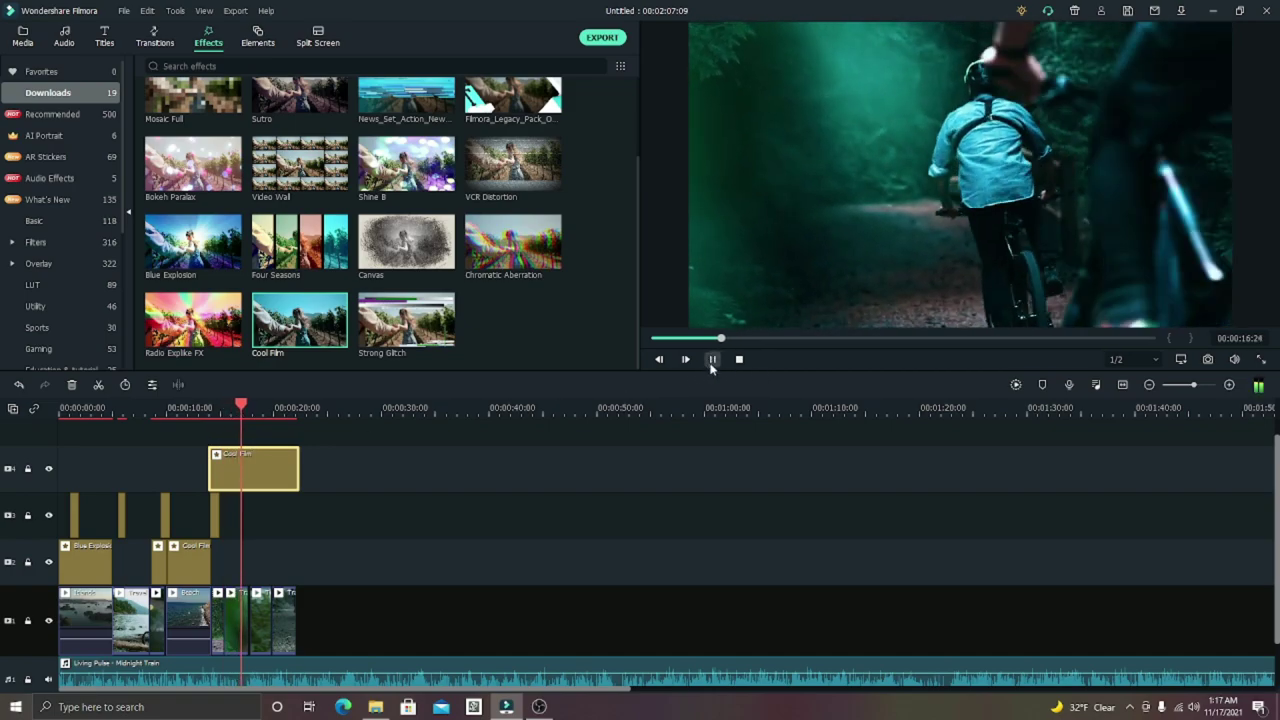
# Step: Add Chromatic Aberration on the second track from about 18 seconds and preview it to the end of the clips
pyautogui.click(712, 361)
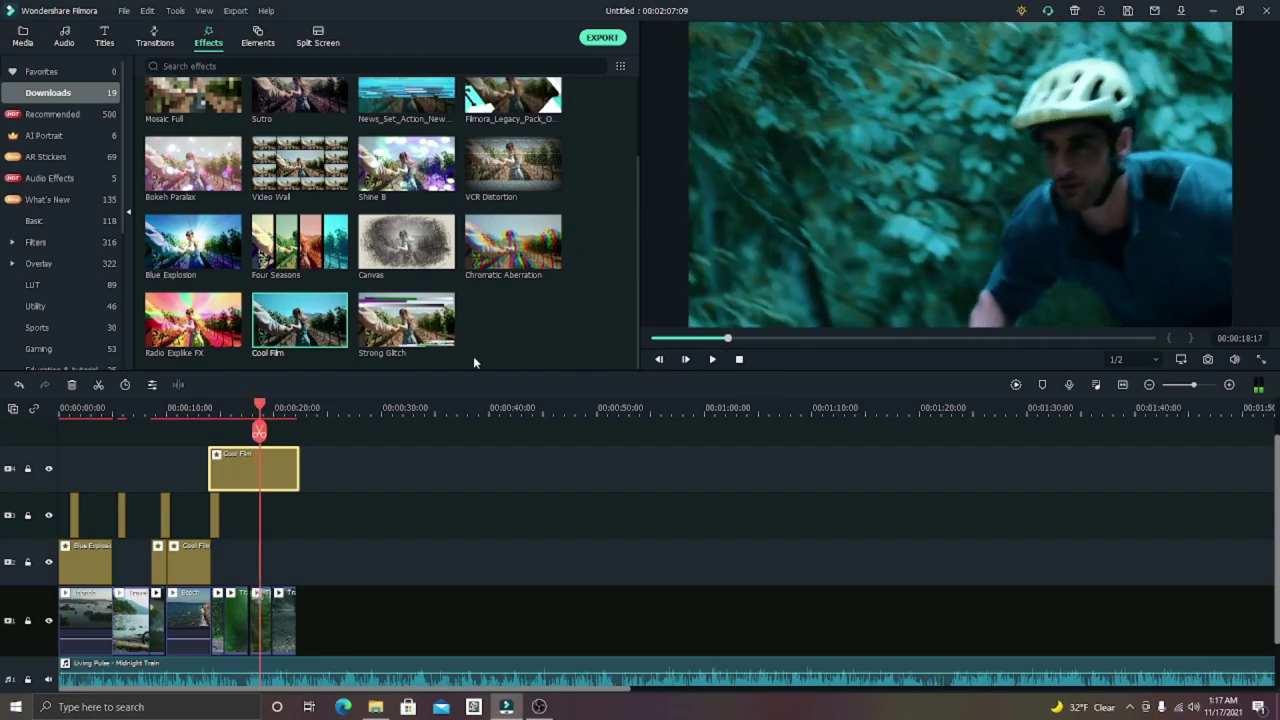
pyautogui.moveTo(512, 254); pyautogui.dragTo(256, 577)
pyautogui.moveTo(258, 578); pyautogui.dragTo(264, 580)
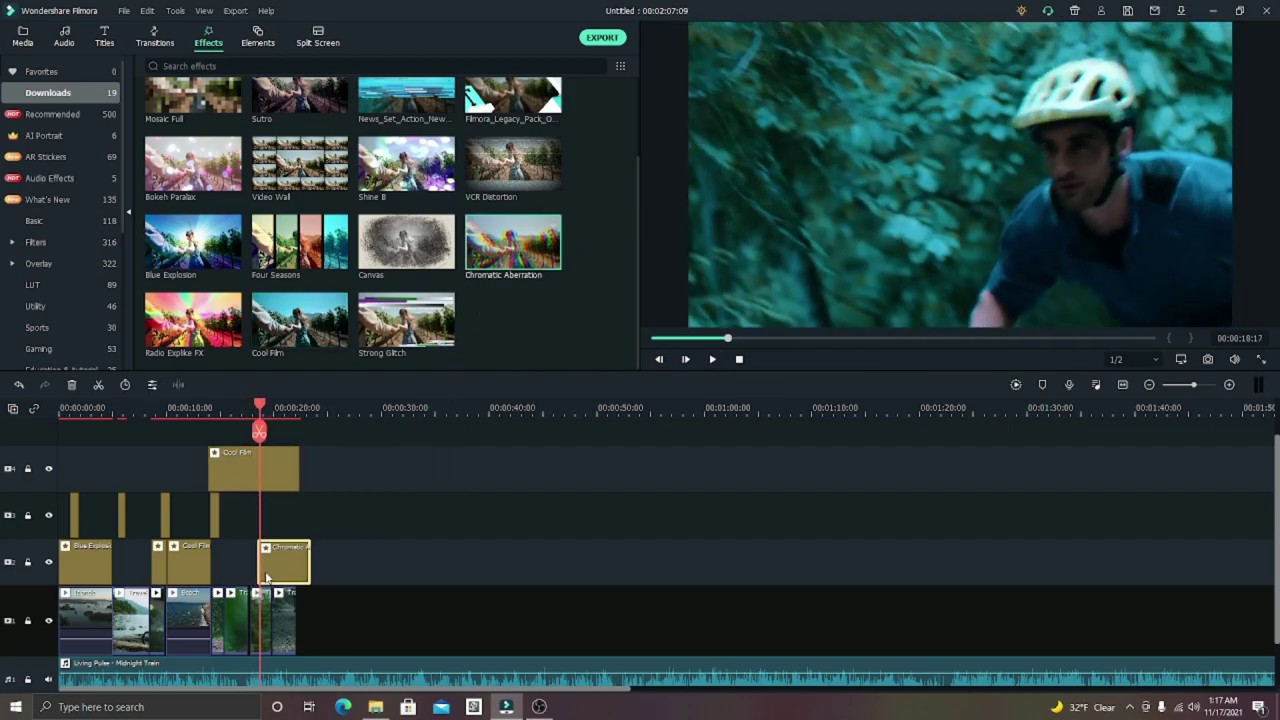
pyautogui.click(254, 406)
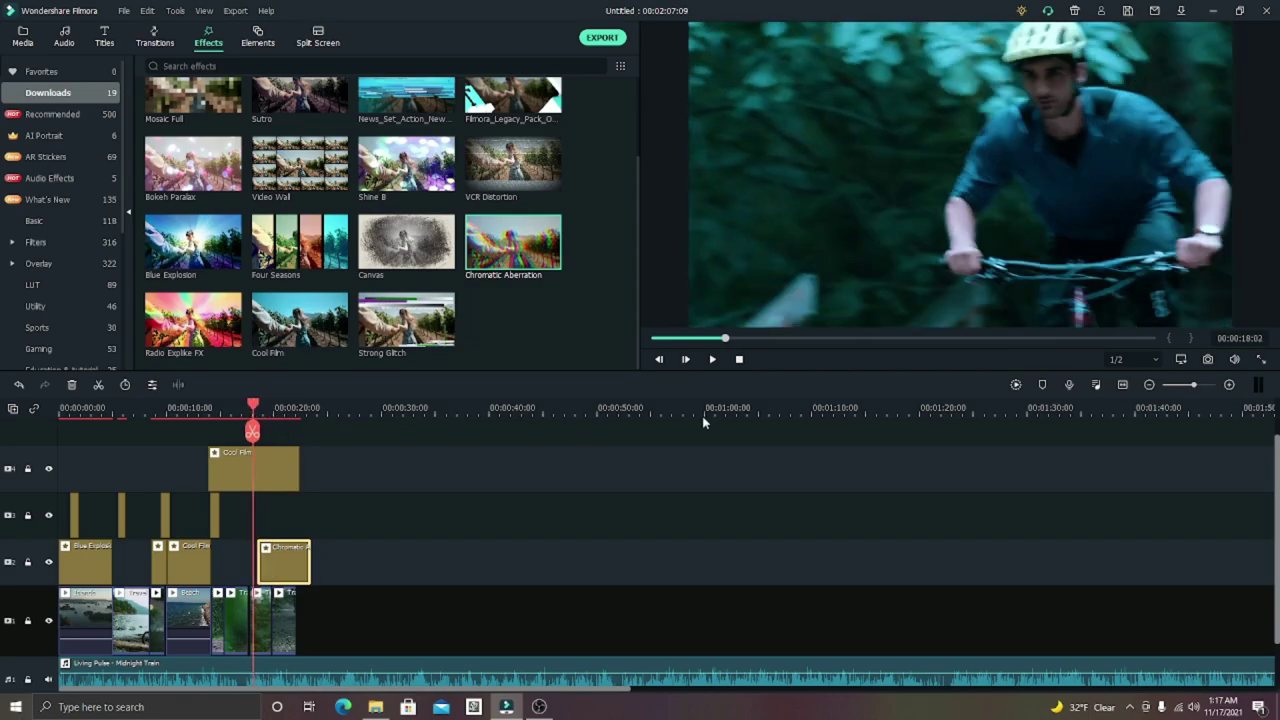
pyautogui.click(712, 360)
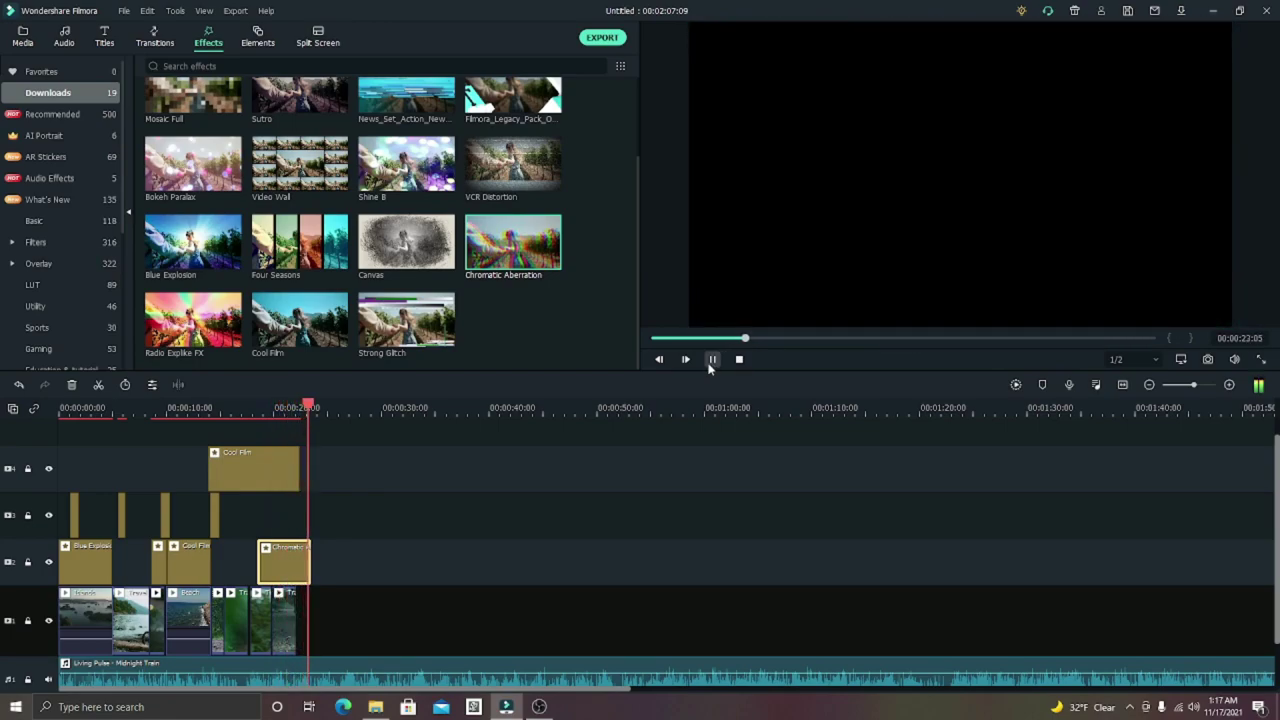
pyautogui.click(712, 360)
# Step: Review the intro in full screen from the start to about 14 seconds
pyautogui.moveTo(330, 412); pyautogui.dragTo(60, 412)
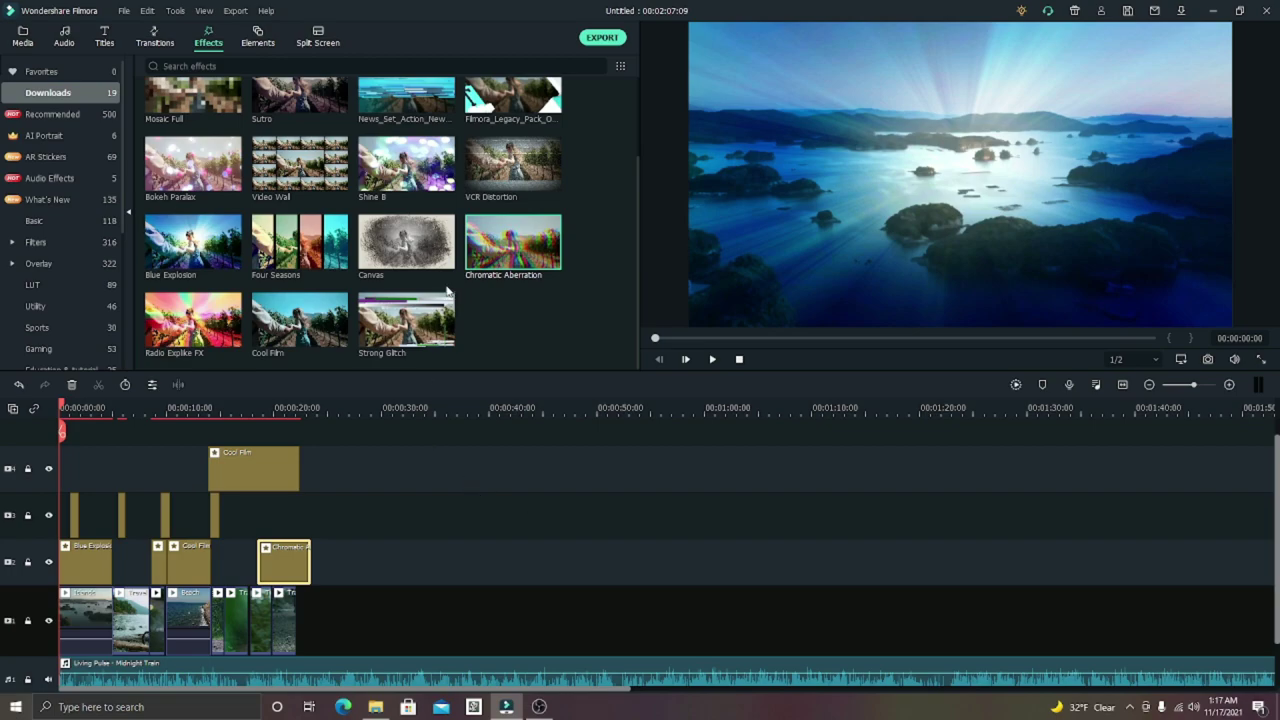
pyautogui.scroll(2, 447, 290)
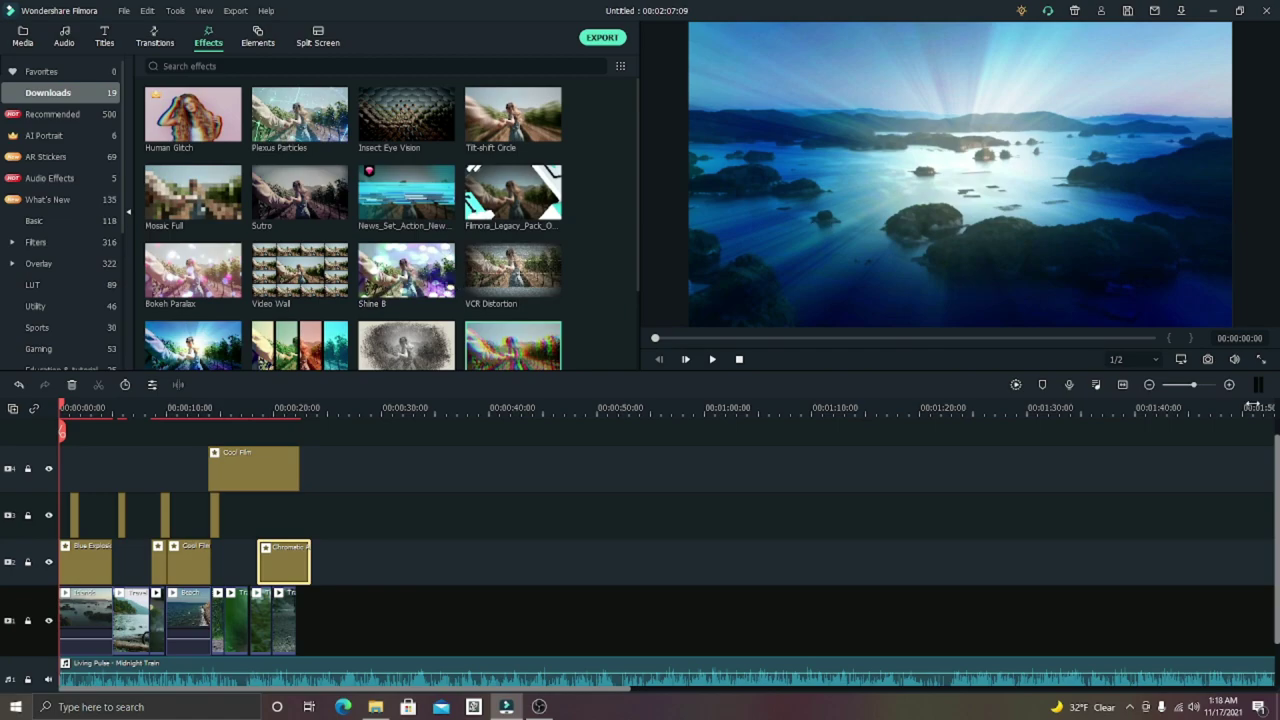
pyautogui.click(1261, 360)
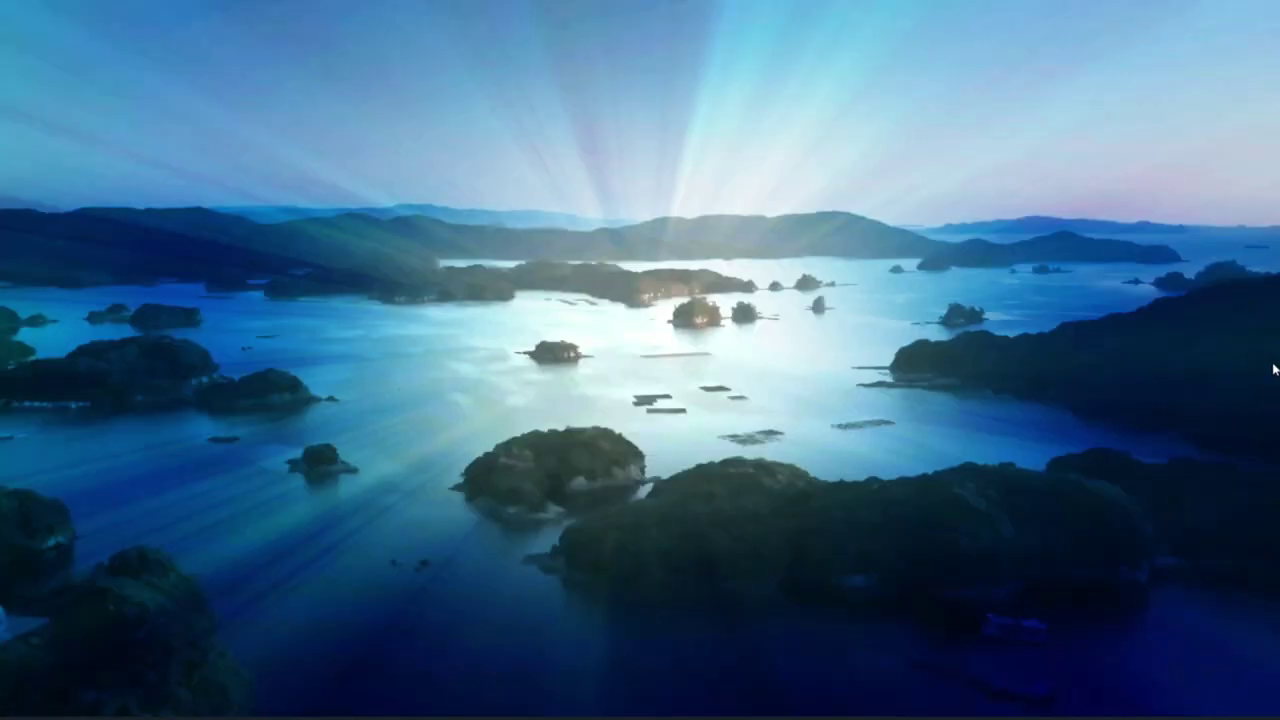
pyautogui.moveTo(310, 699)
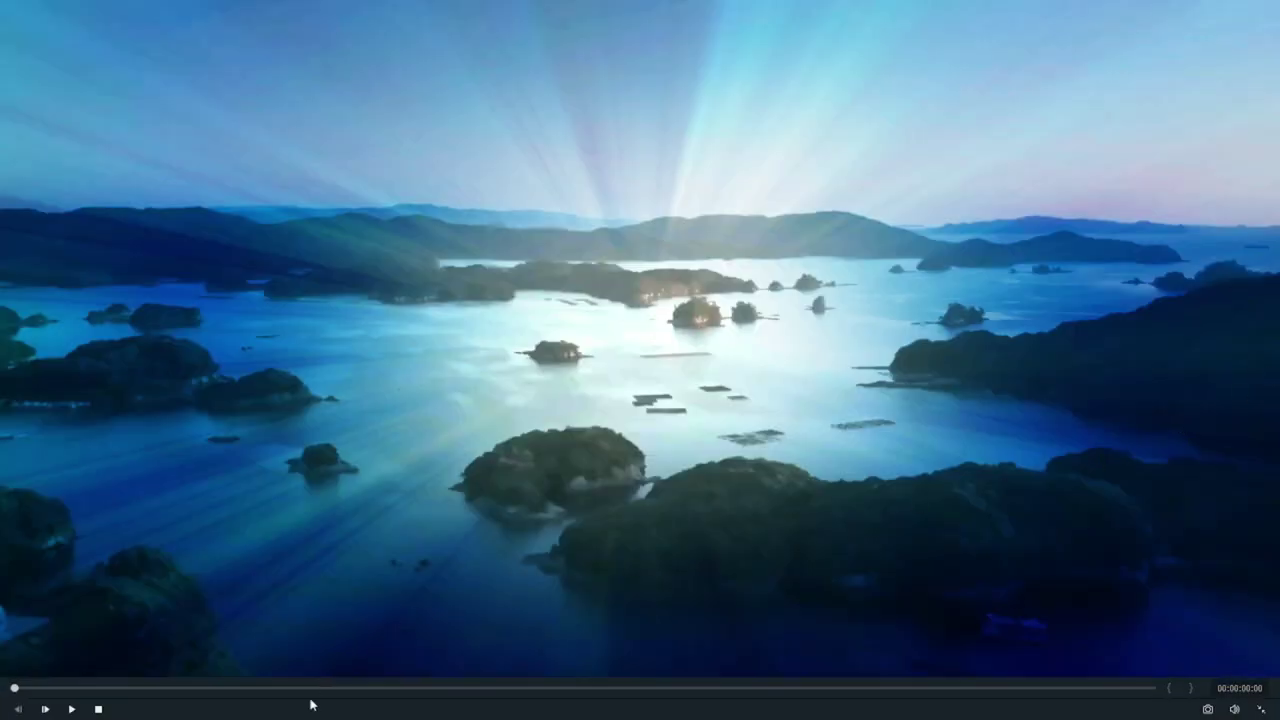
pyautogui.click(71, 710)
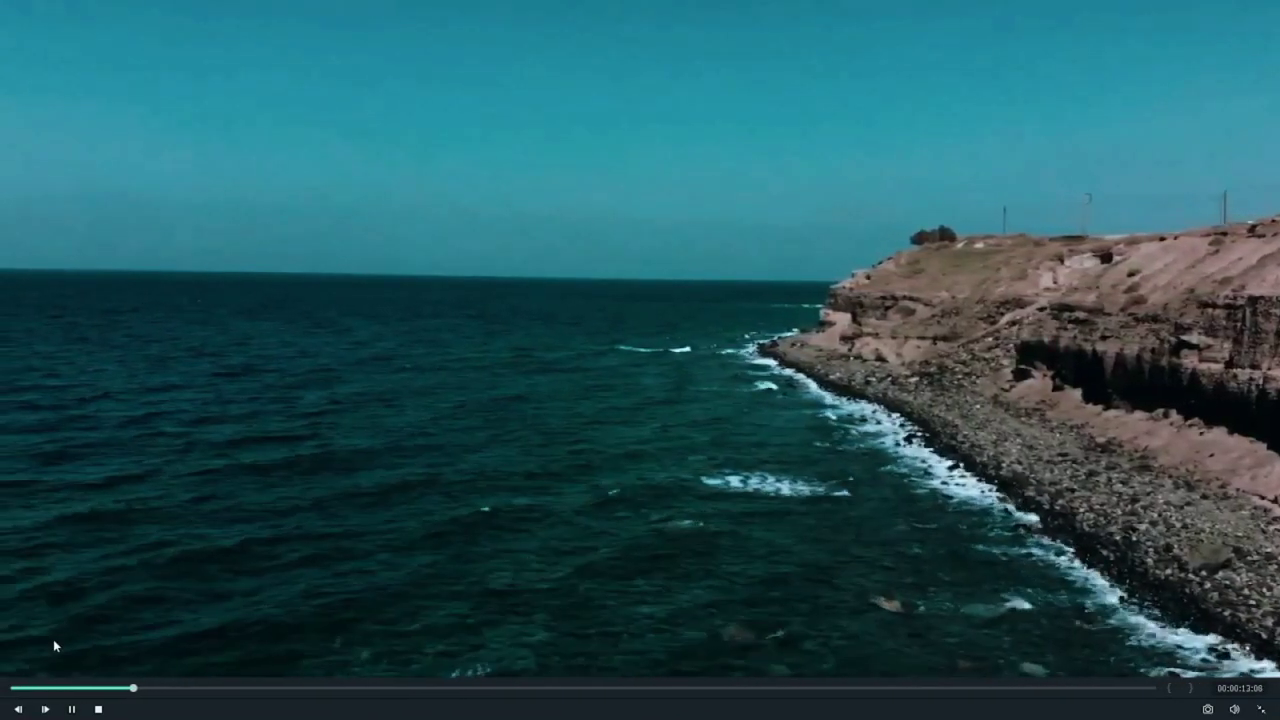
pyautogui.click(71, 709)
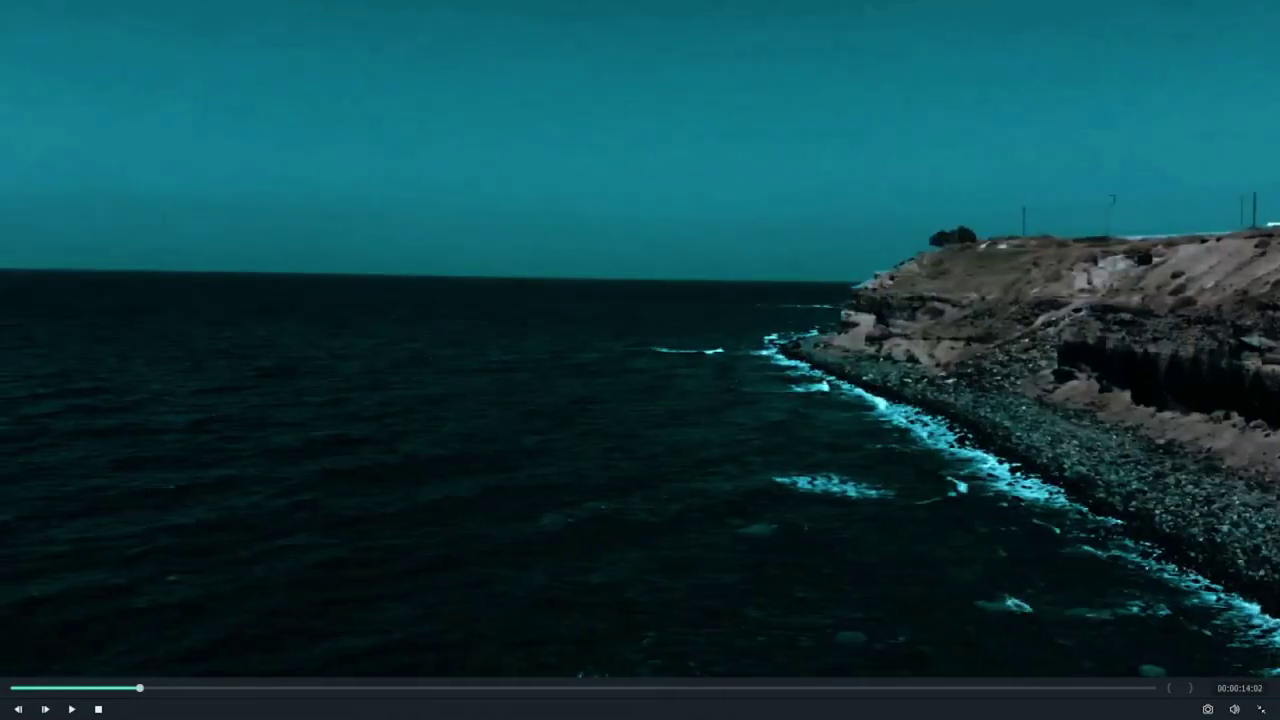
pyautogui.click(1258, 707)
# Step: Extend Blue Explosion over most of the second clip, to about 8 seconds, and replay the whole intro in full screen from the start
pyautogui.click(93, 558)
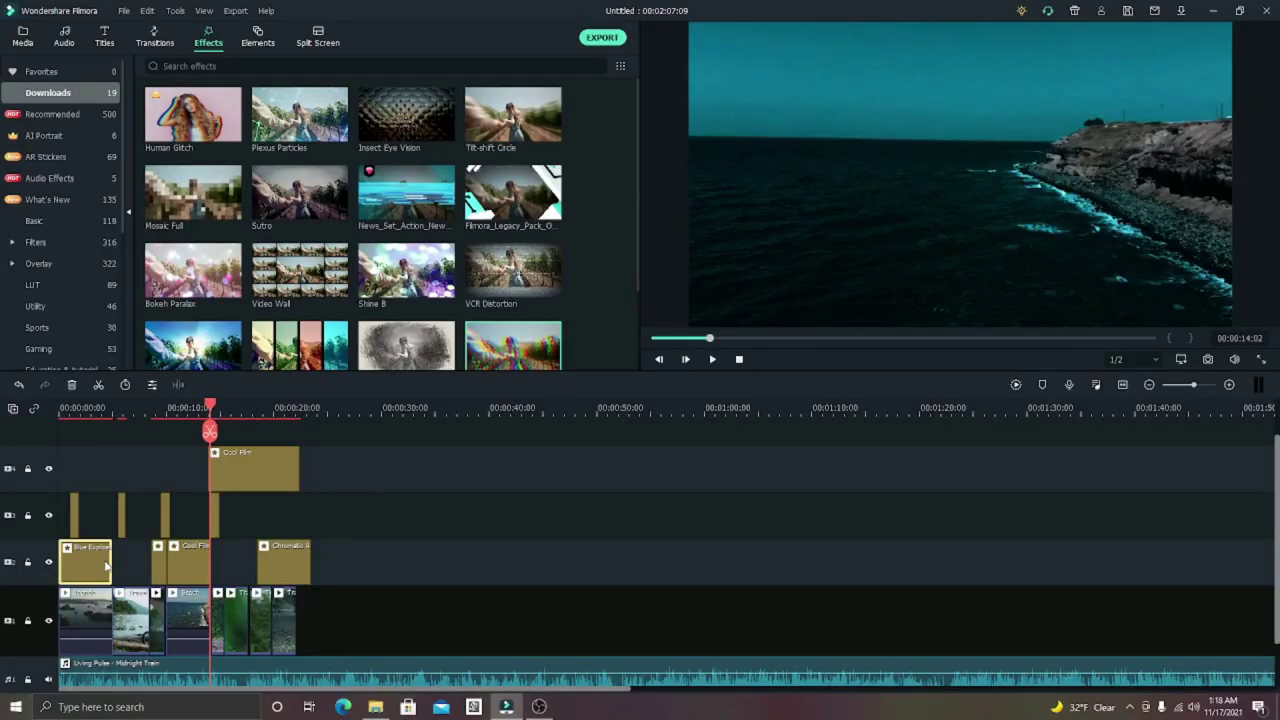
pyautogui.moveTo(111, 565); pyautogui.dragTo(146, 569)
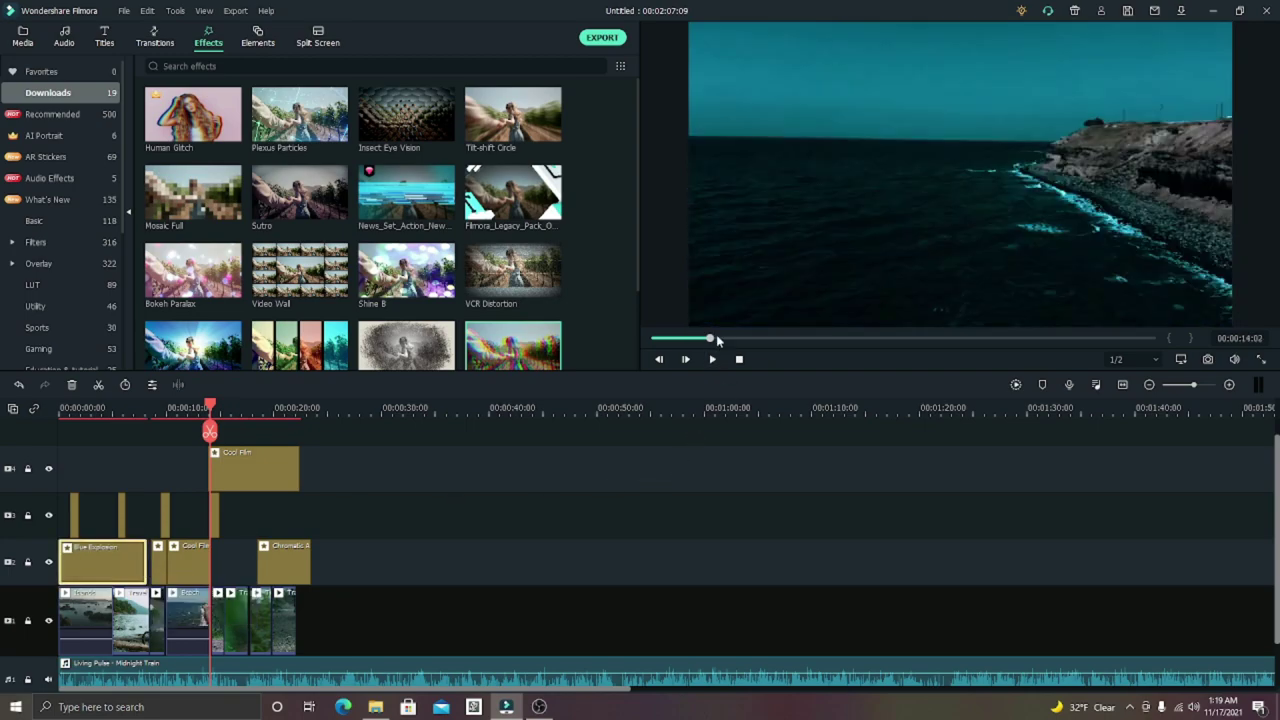
pyautogui.moveTo(715, 341); pyautogui.dragTo(631, 340)
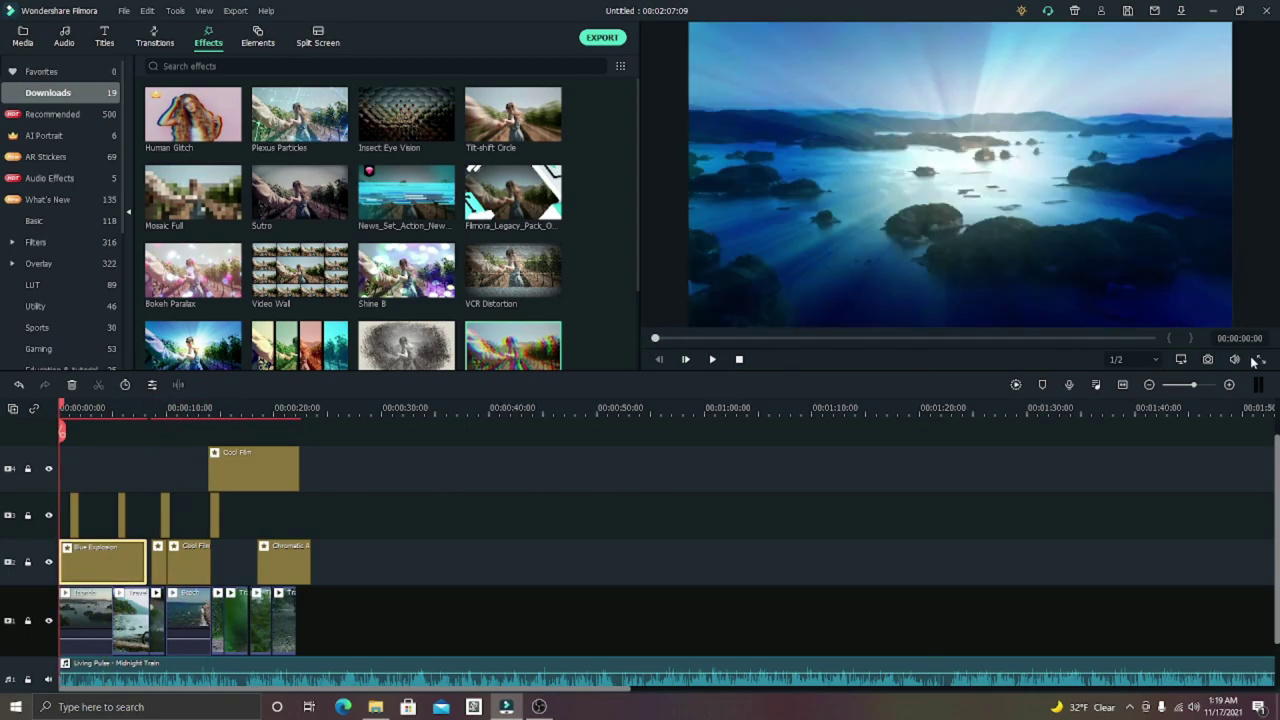
pyautogui.click(1261, 360)
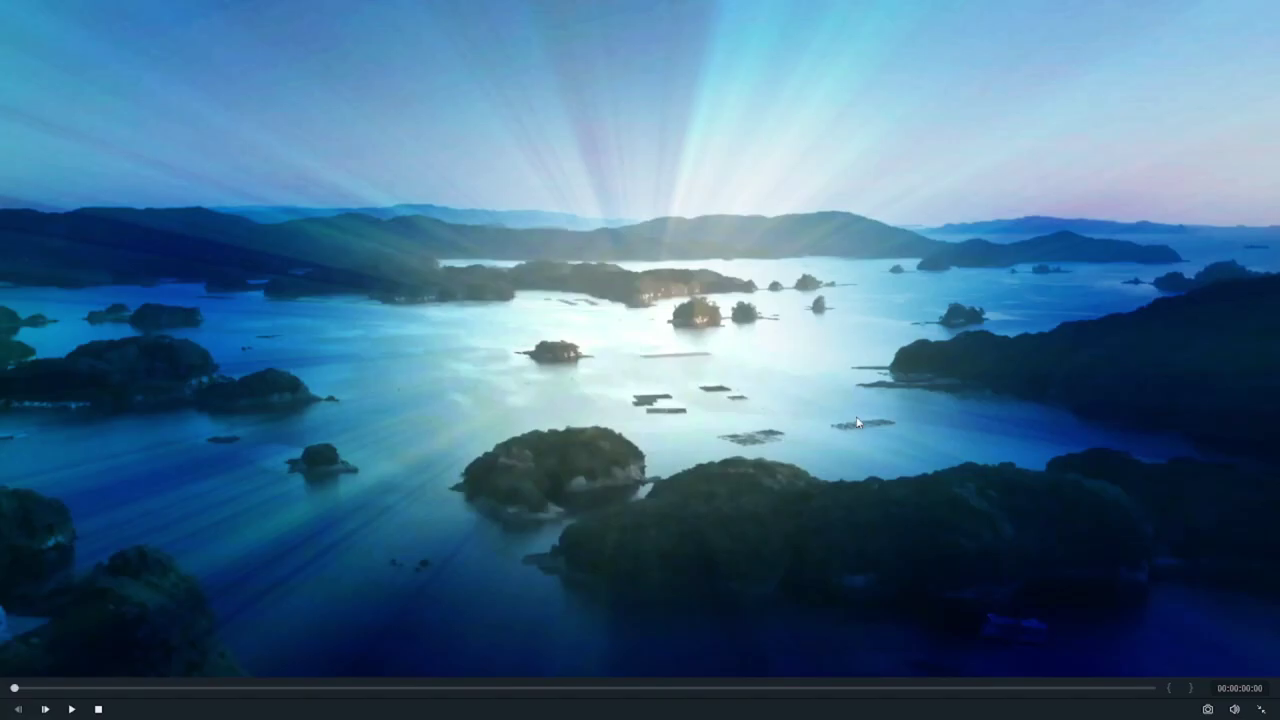
pyautogui.click(72, 707)
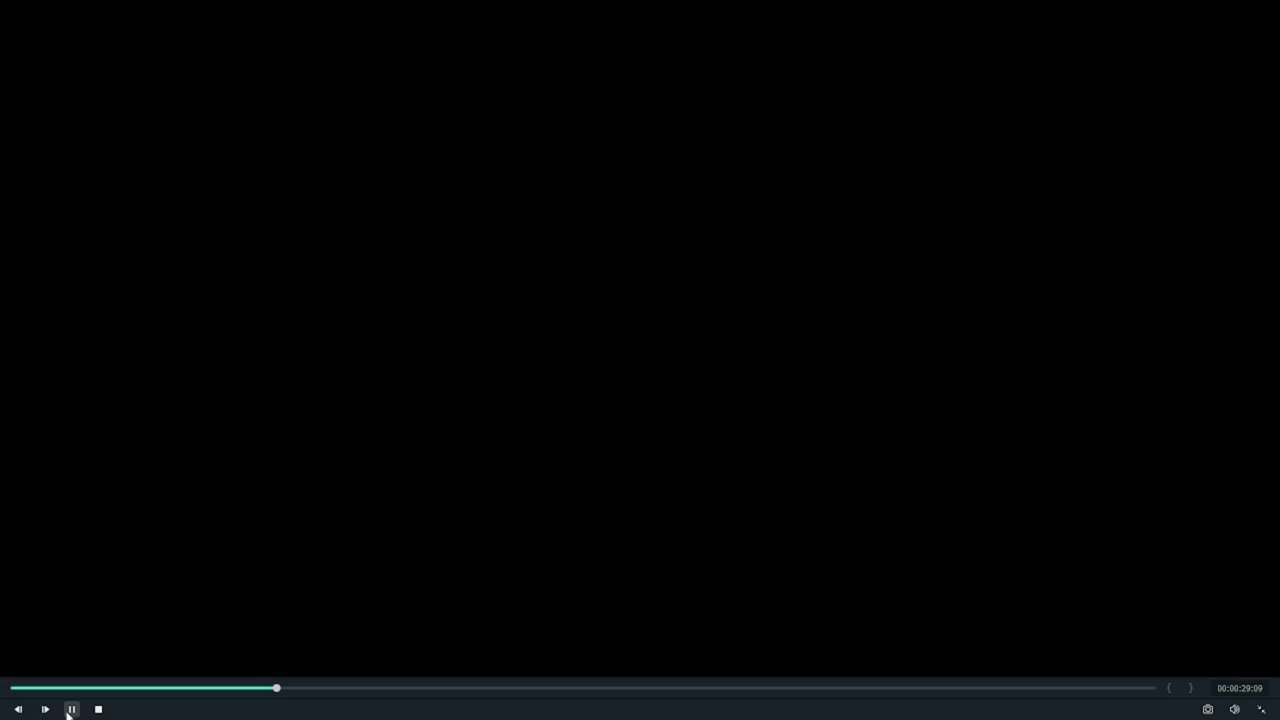
pyautogui.click(71, 709)
pyautogui.click(1261, 709)
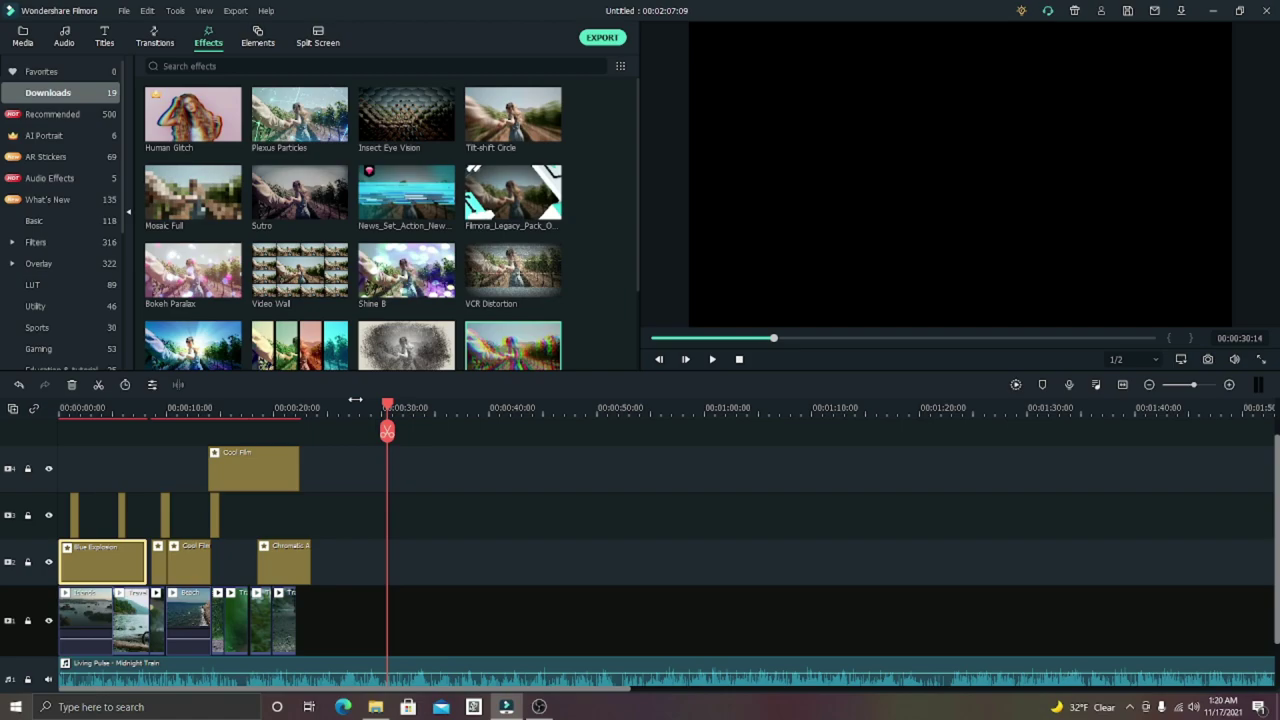
pyautogui.click(539, 707)
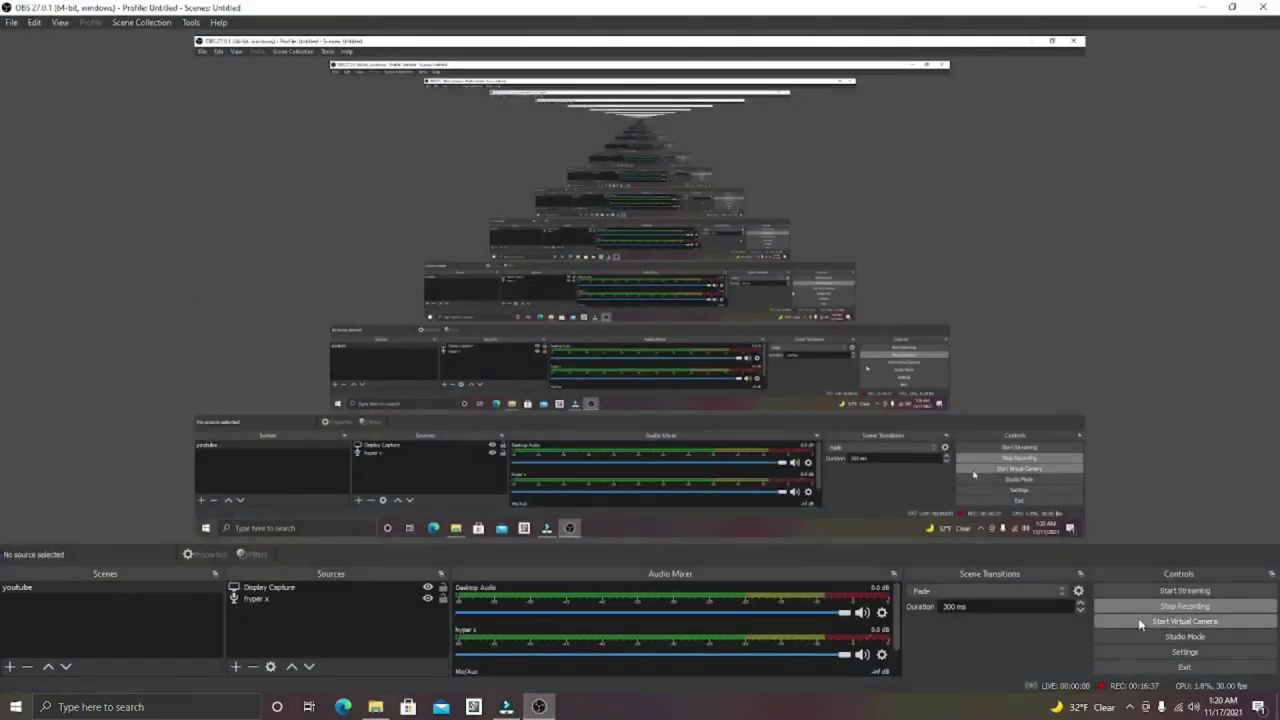